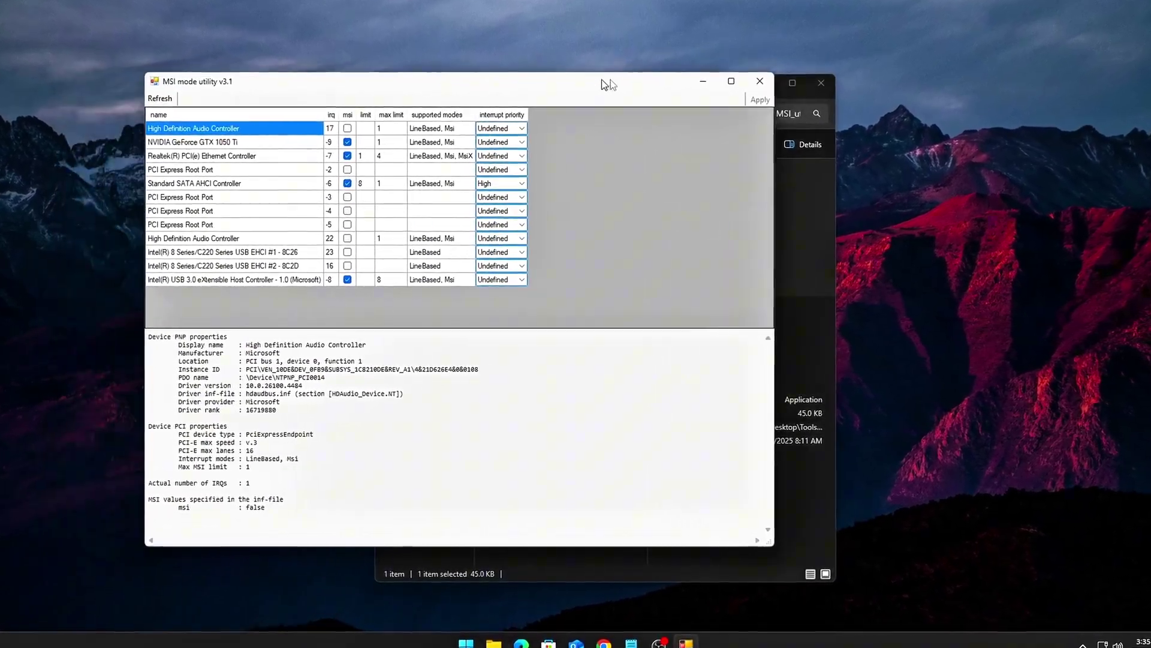
# - Close the tools folder, toggle the GeForce GPU's MSI off and on, and inspect the USB 3.0 and SATA rows
pyautogui.click(822, 77)
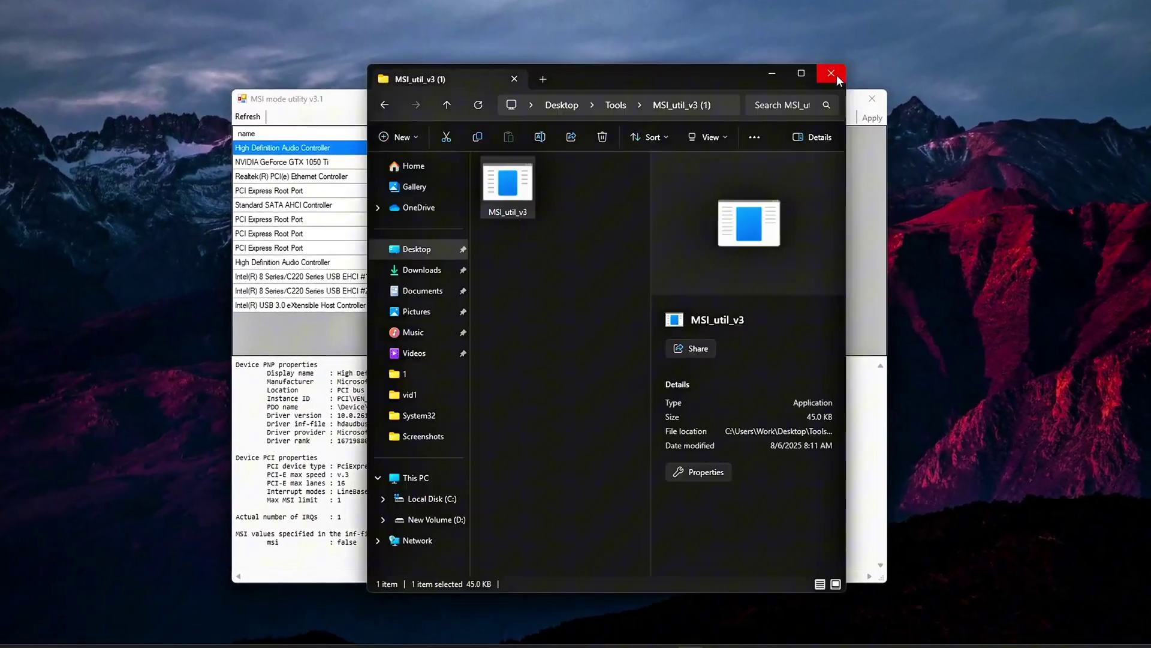
pyautogui.click(836, 75)
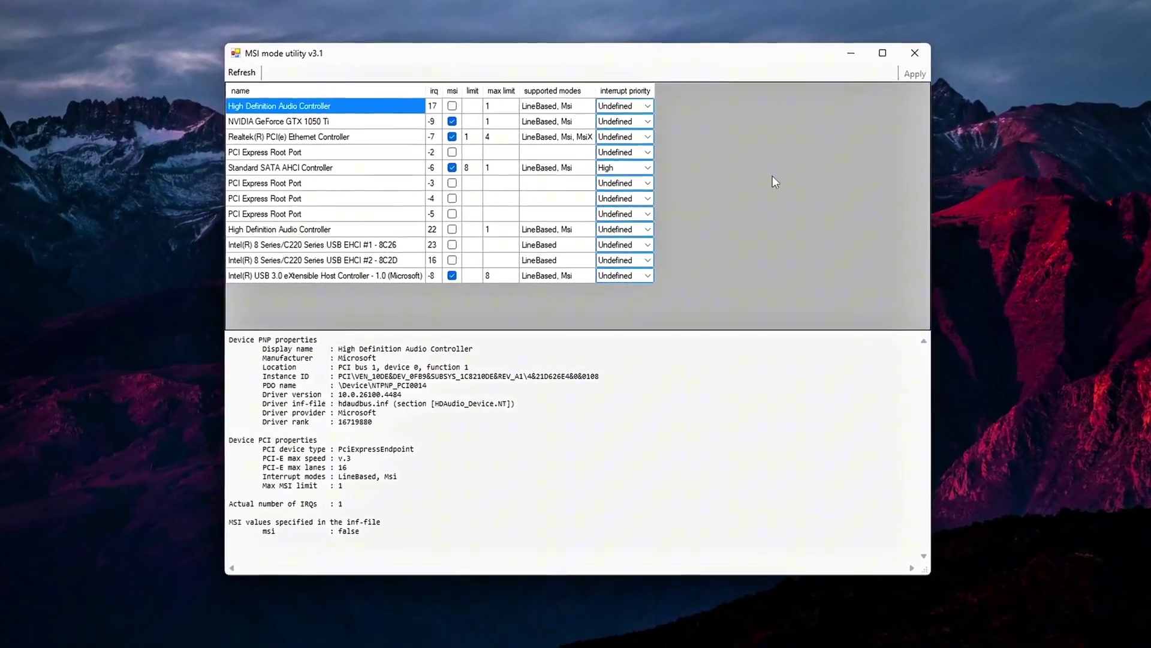
pyautogui.click(453, 122)
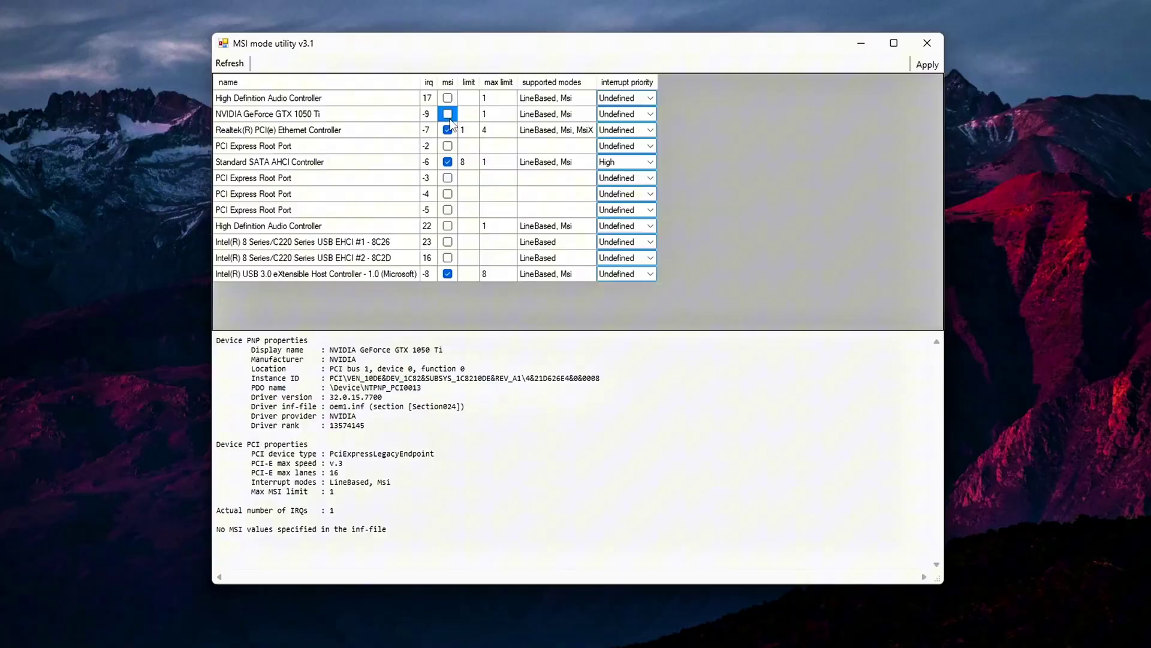
pyautogui.click(451, 119)
pyautogui.click(453, 276)
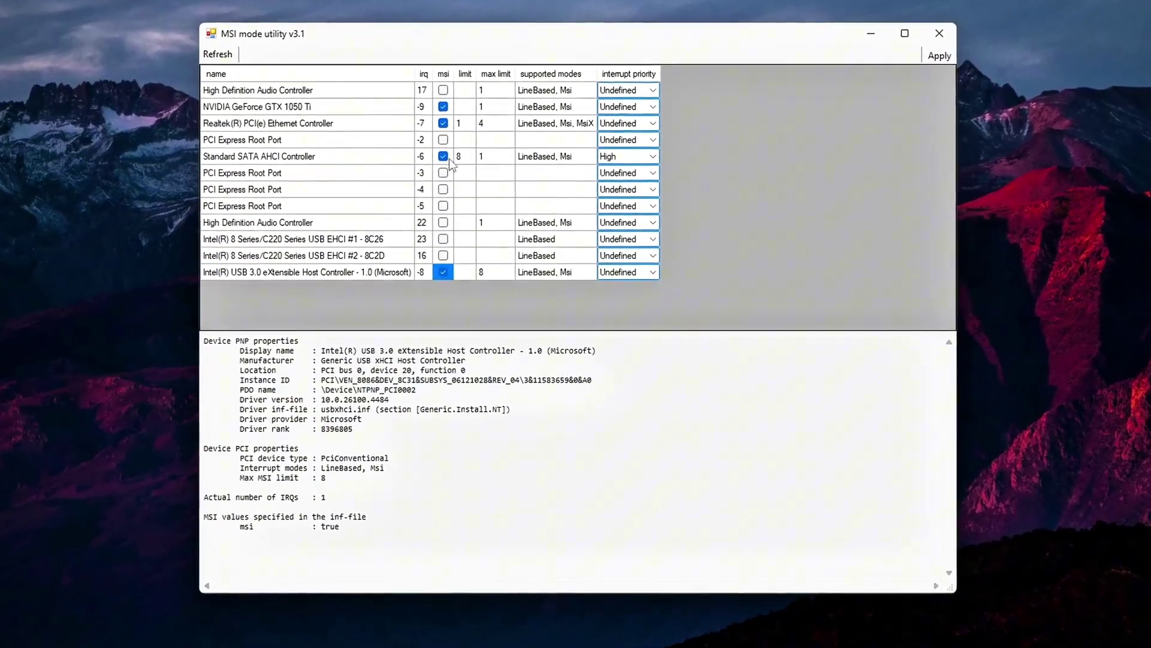
pyautogui.click(446, 160)
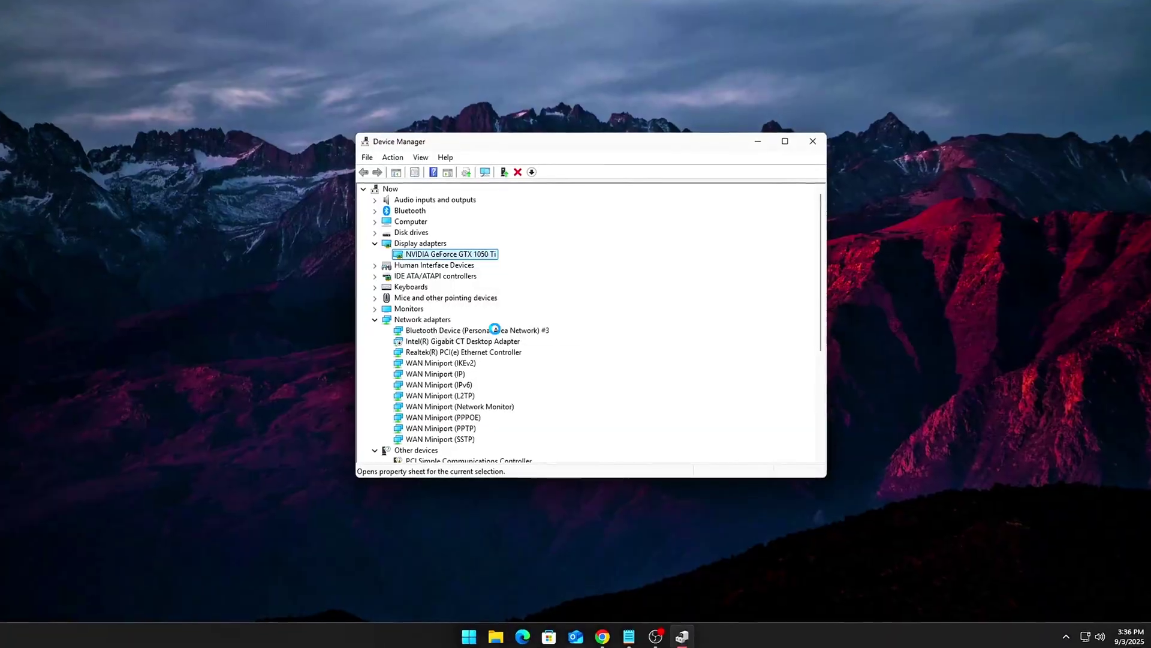
# - Browse the Property list on the GeForce GTX 1050 Ti's Details tab
pyautogui.doubleClick(422, 252)
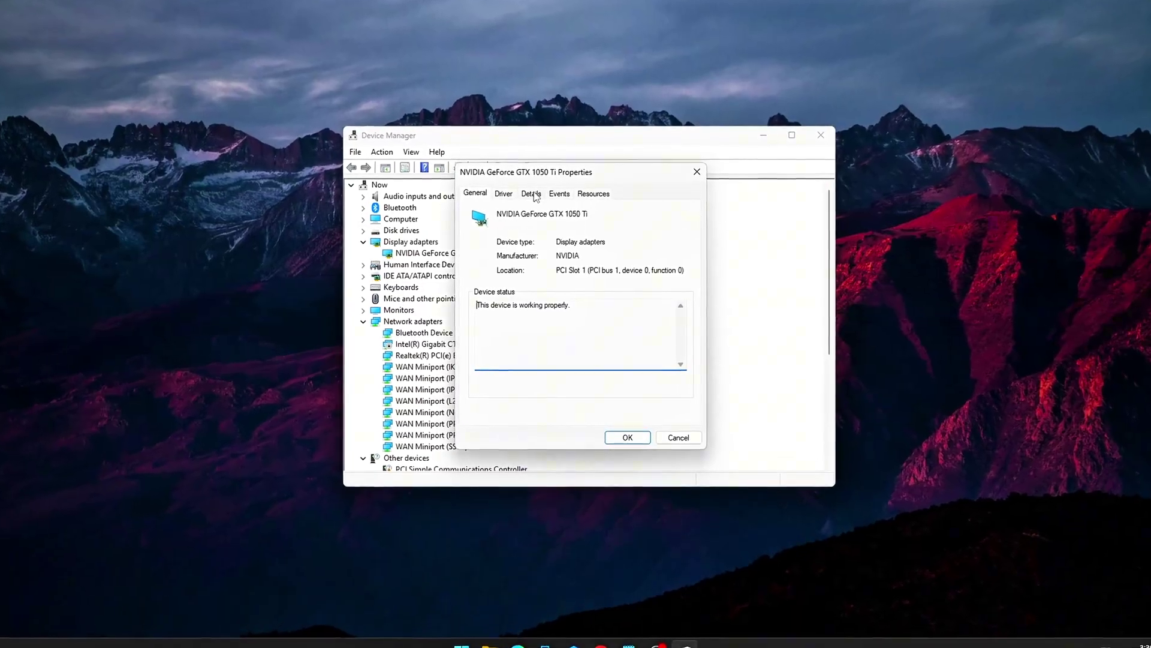
pyautogui.click(534, 196)
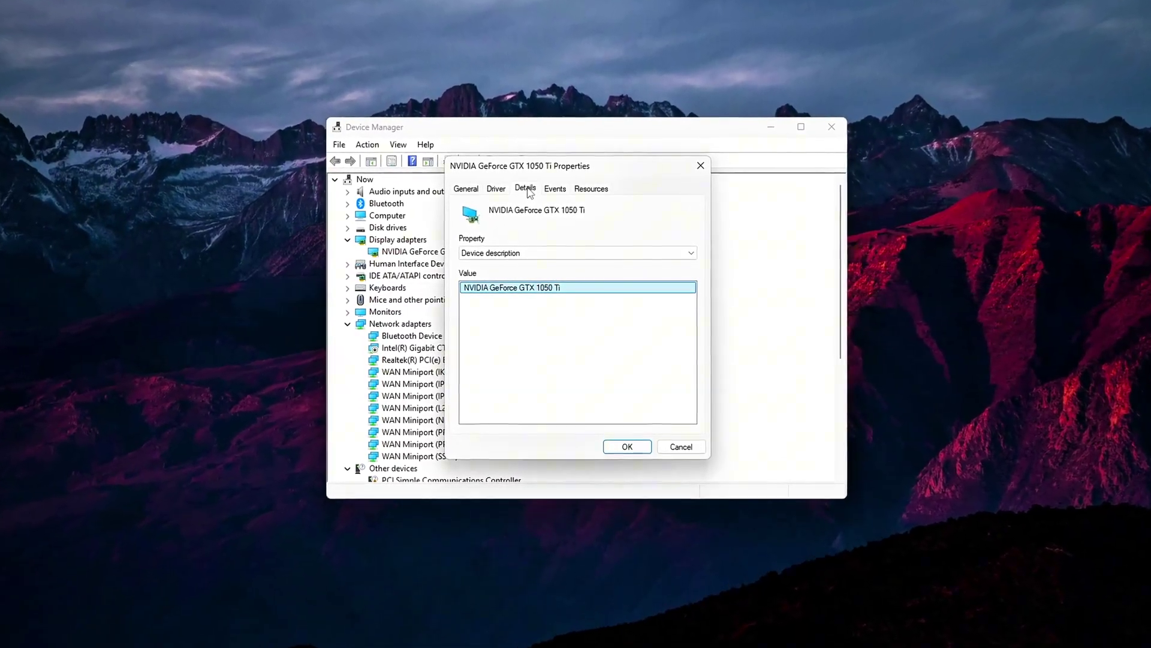
pyautogui.click(539, 253)
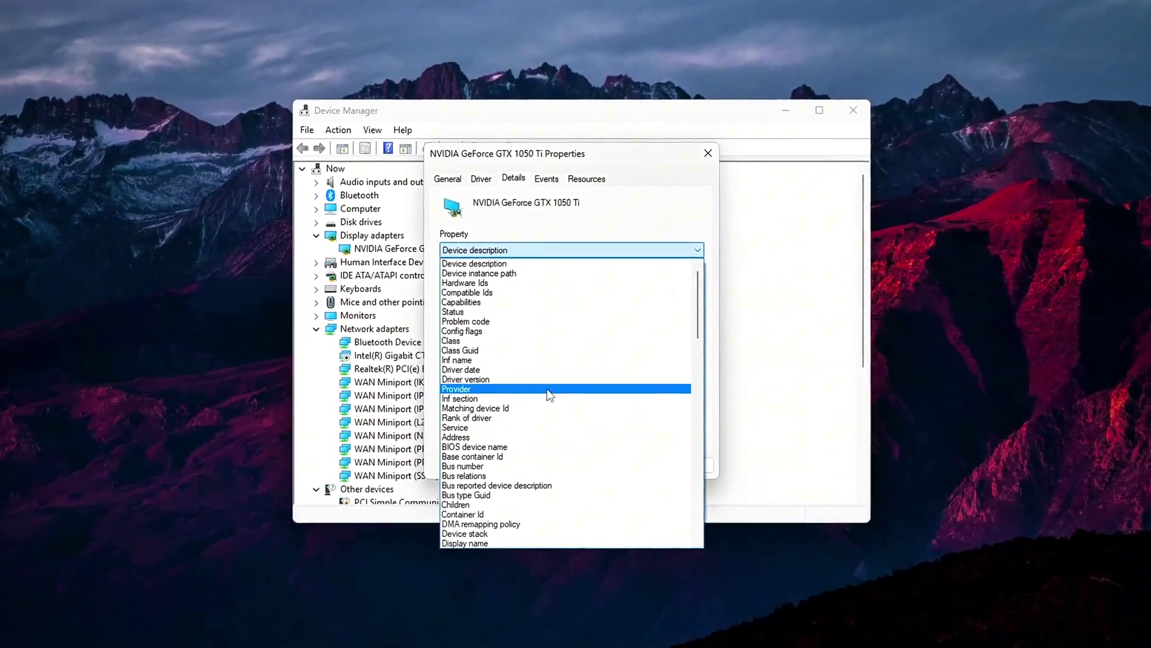
pyautogui.scroll(-15, 549, 394)
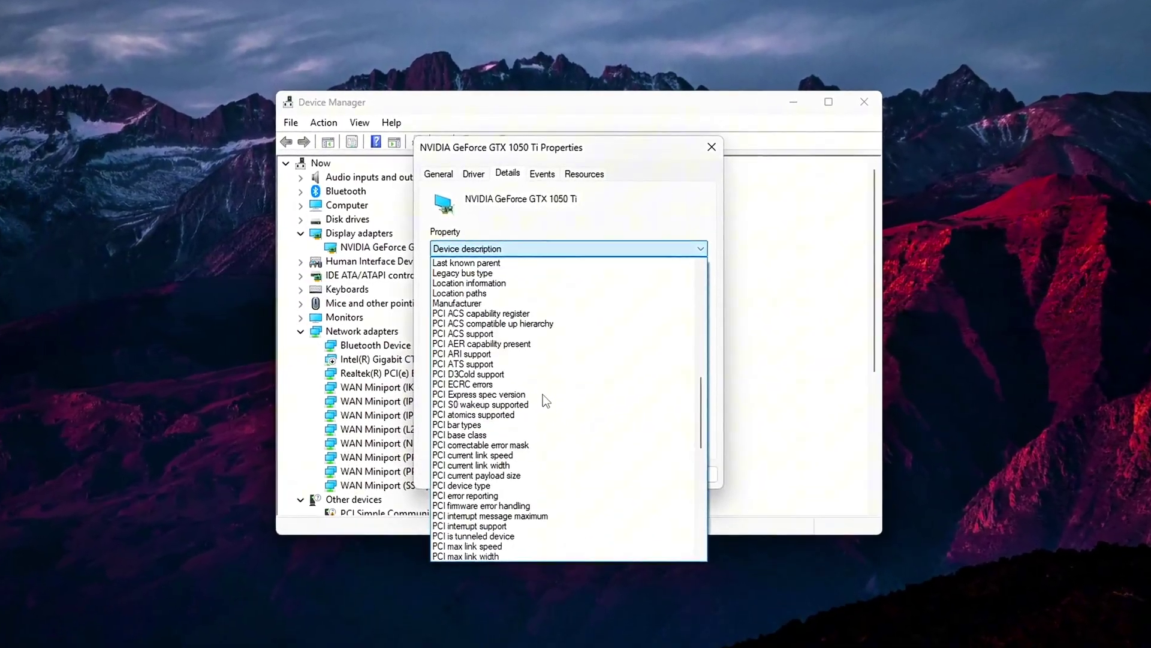
pyautogui.scroll(9, 543, 399)
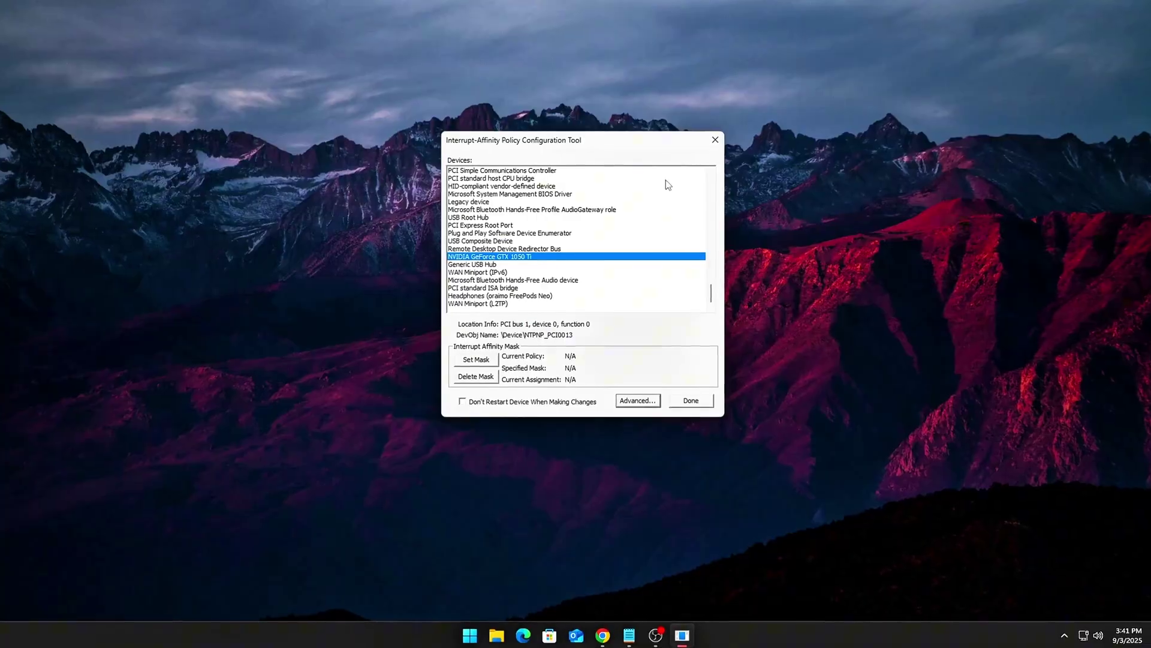
# - Set the GeForce GTX 1050 Ti's interrupt affinity mask to CPU 2
pyautogui.click(475, 359)
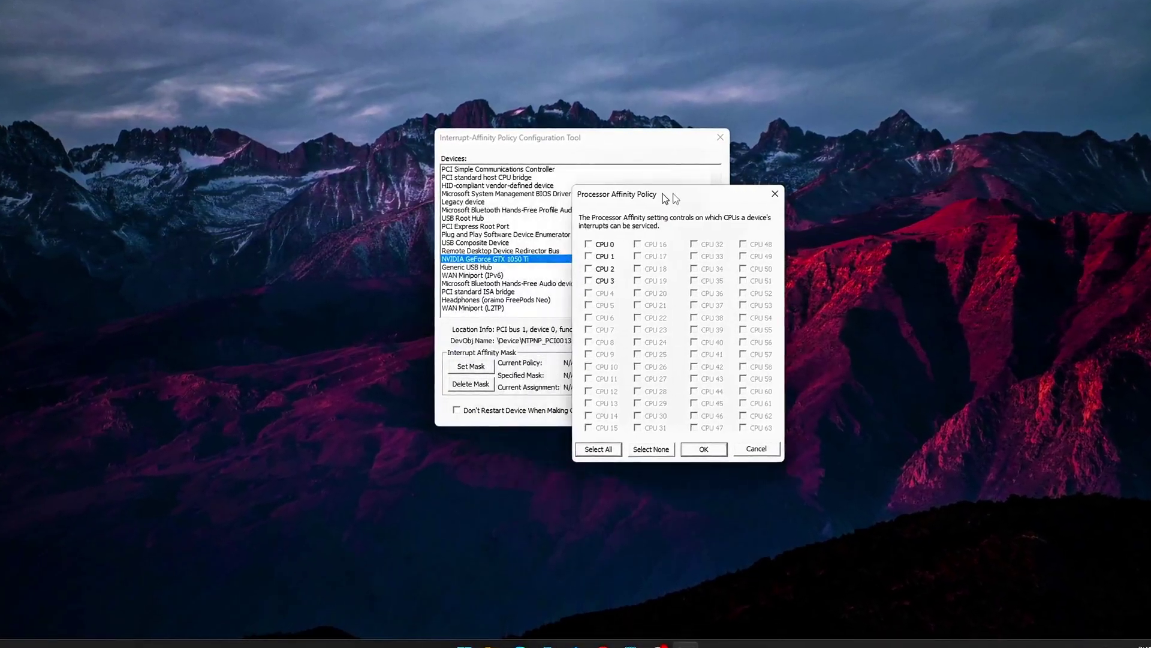
pyautogui.moveTo(676, 197); pyautogui.dragTo(786, 162)
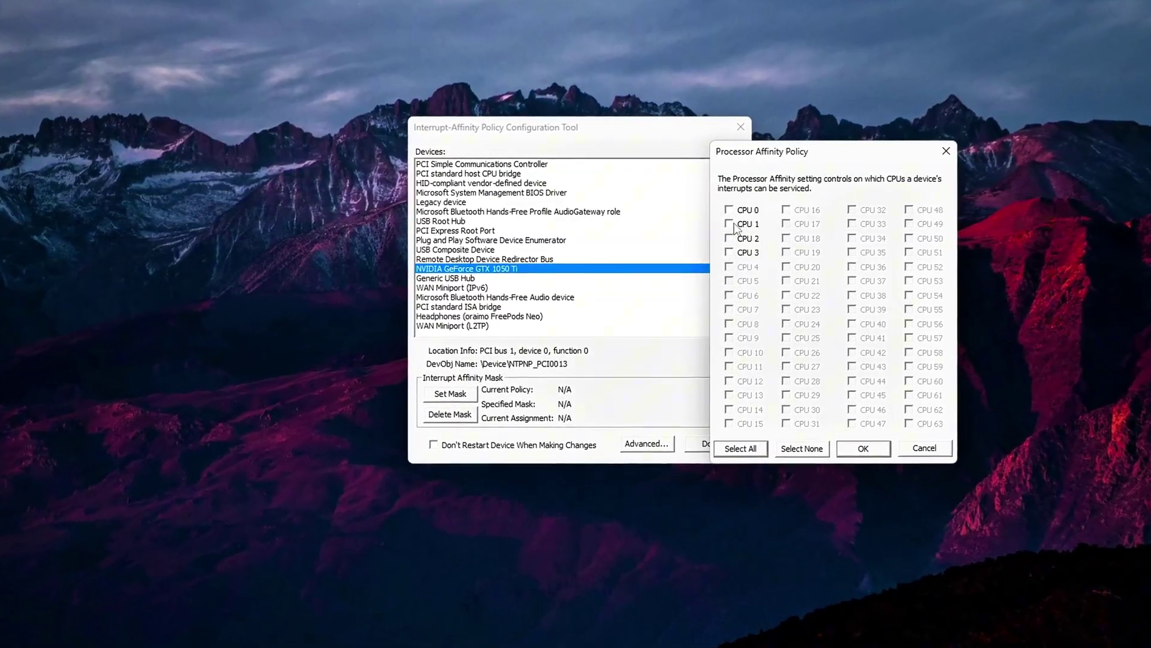
pyautogui.click(729, 238)
pyautogui.press('Return')
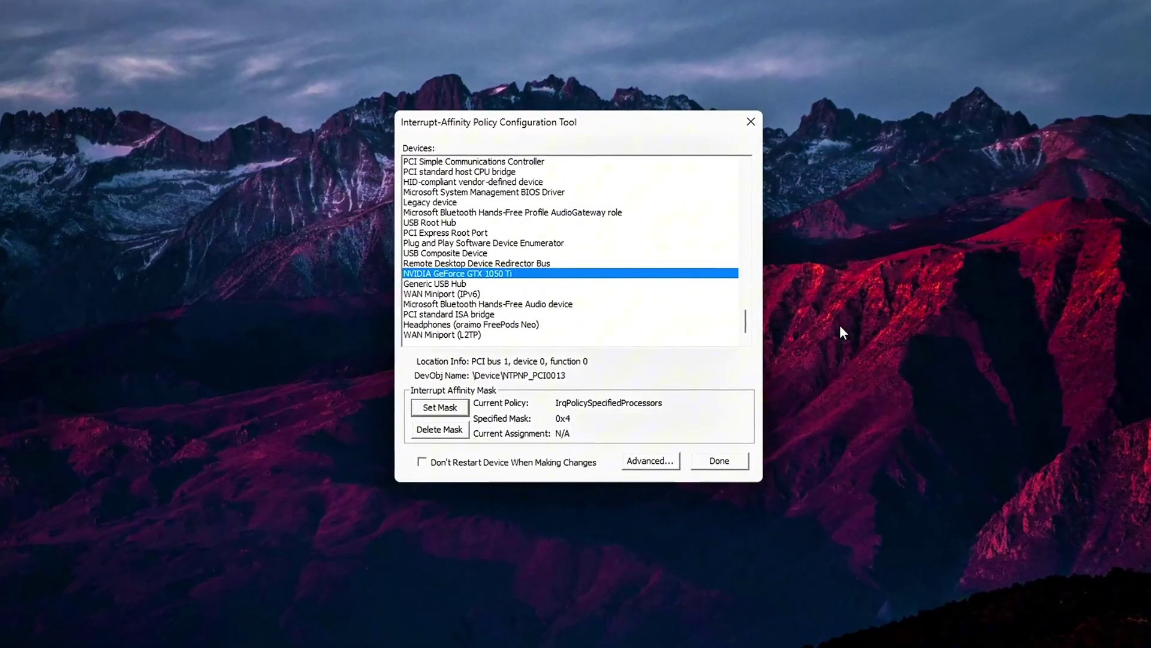
# - Select USB Root Hub (USB 3.0) in the Devices list
pyautogui.moveTo(746, 324); pyautogui.dragTo(794, 257)
pyautogui.click(490, 192)
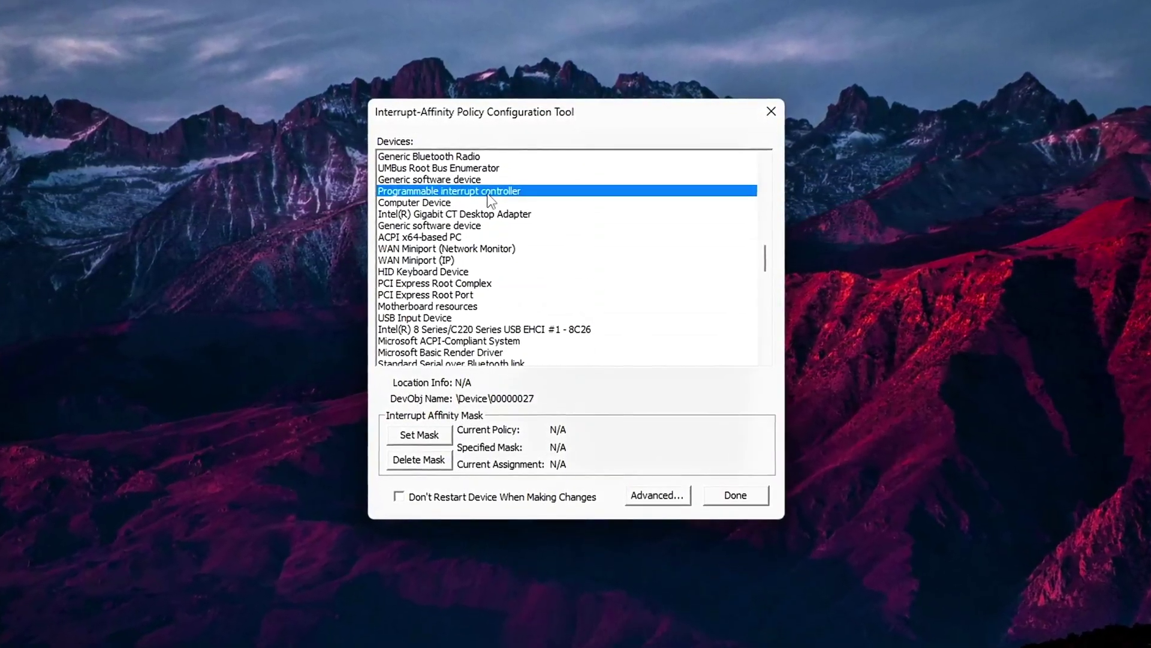
pyautogui.click(540, 318)
pyautogui.scroll(-15, 593, 336)
pyautogui.click(594, 352)
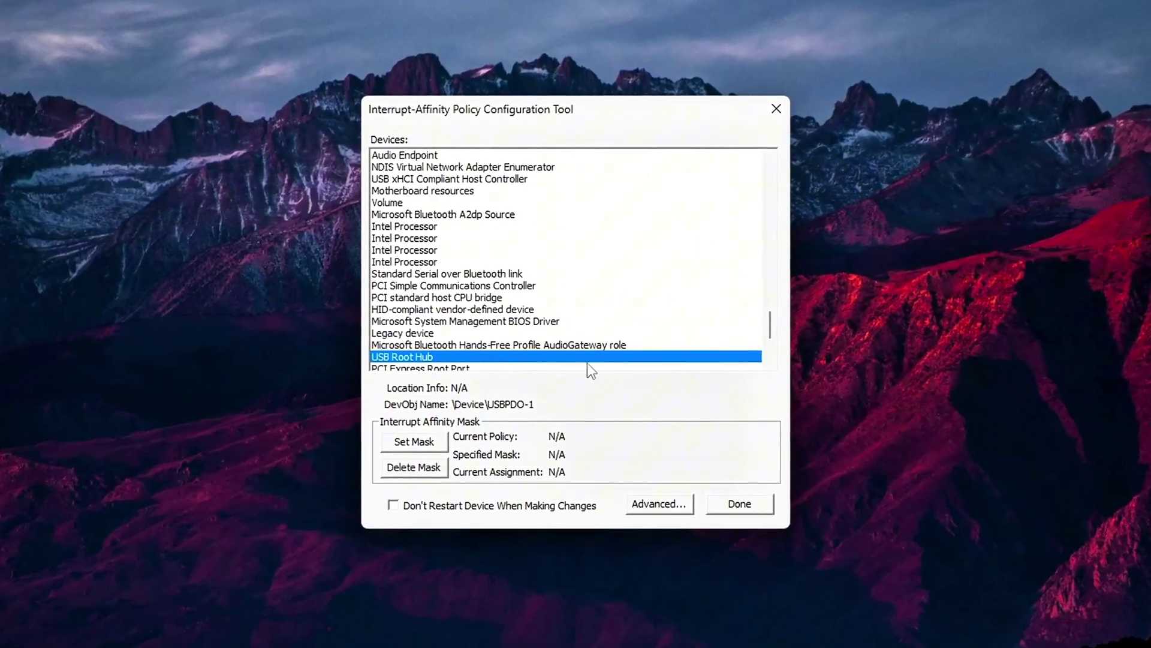
pyautogui.scroll(-1, 538, 308)
pyautogui.press('u')
pyautogui.press('u')
pyautogui.press('u')
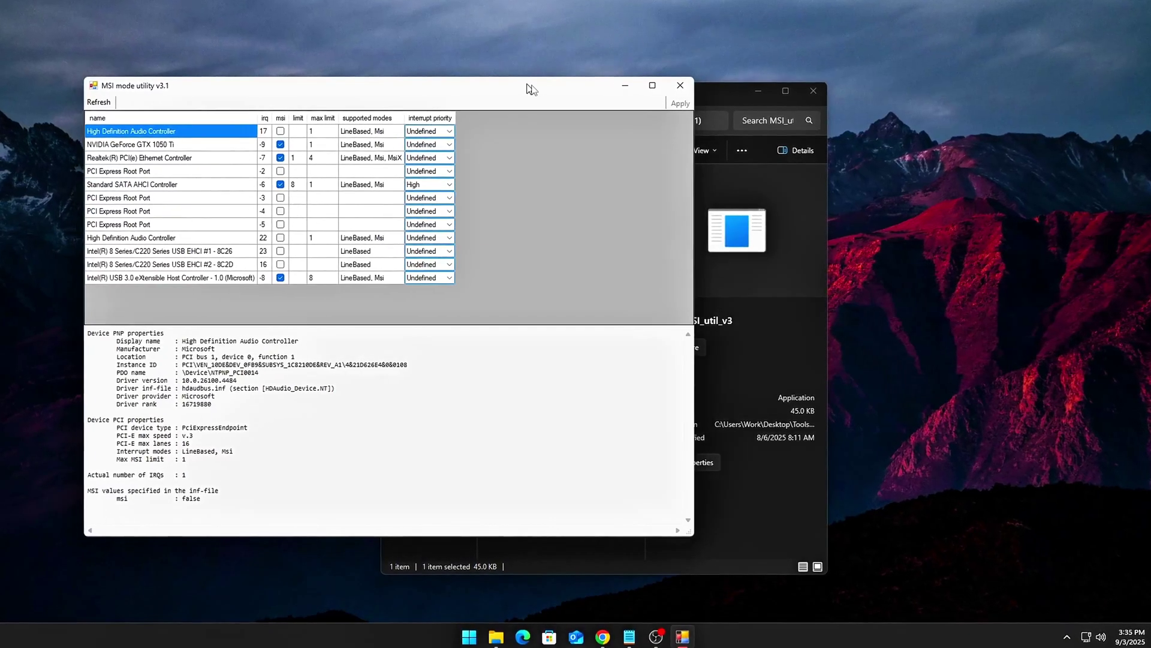
# - Position the MSI mode utility window to show each device's MSI state and priority
pyautogui.moveTo(527, 90); pyautogui.dragTo(715, 84)
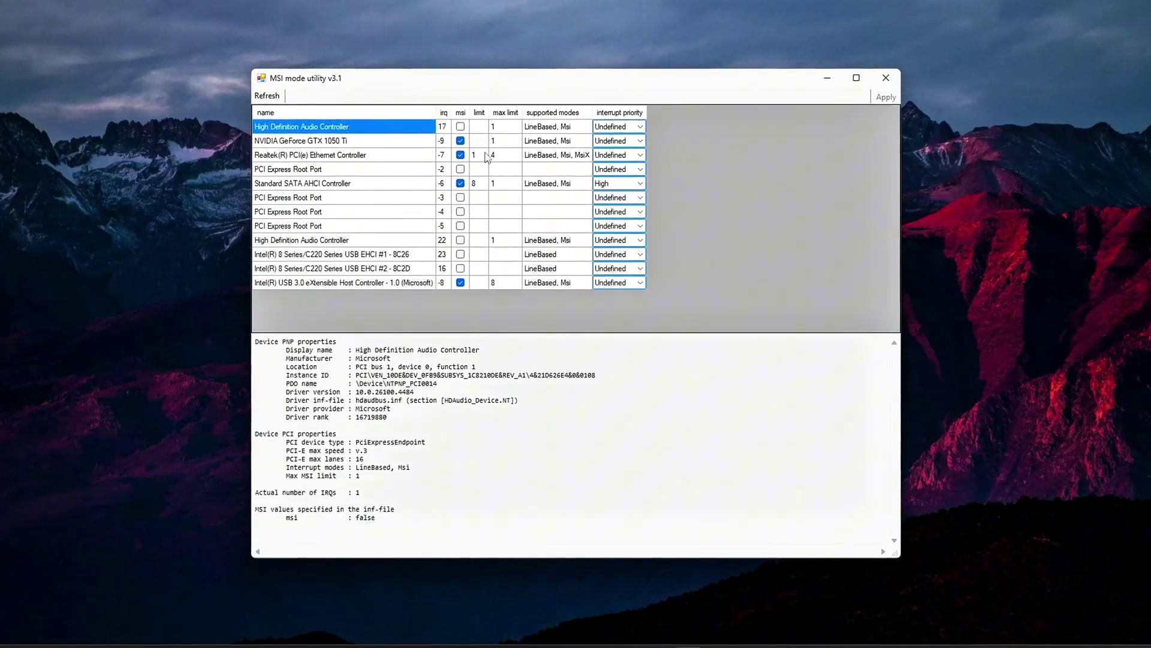
# - After reviewing the GPU and SATA rows, set GeForce GTX 1050 Ti and Intel USB 3.0 priorities to High
pyautogui.click(459, 141)
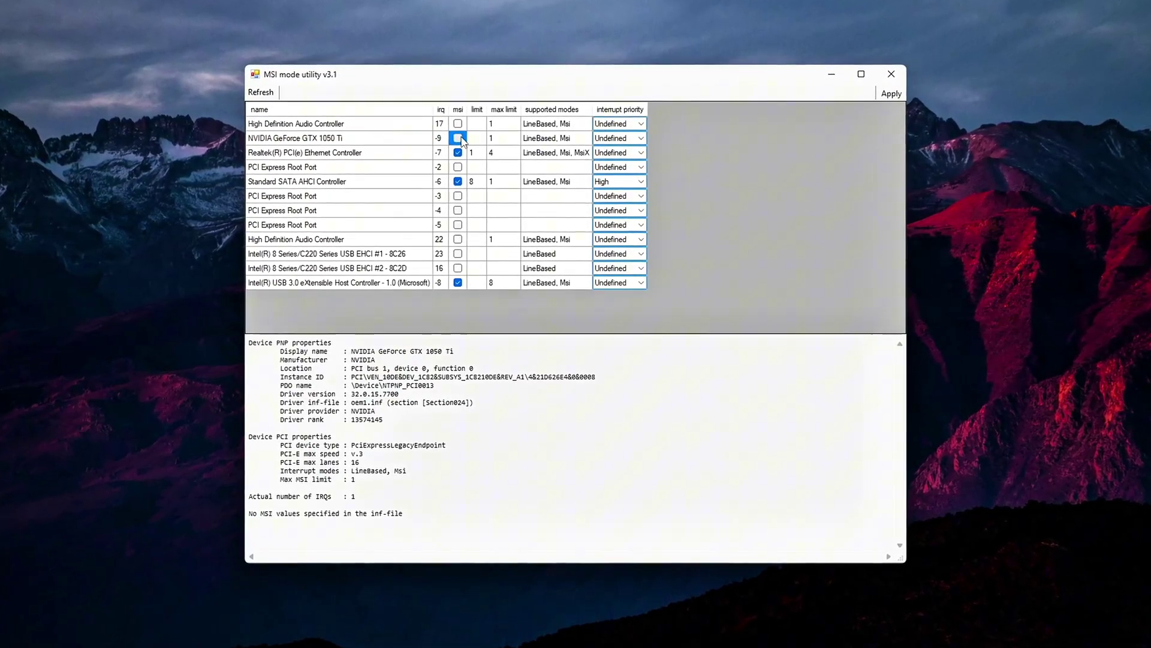
pyautogui.click(458, 181)
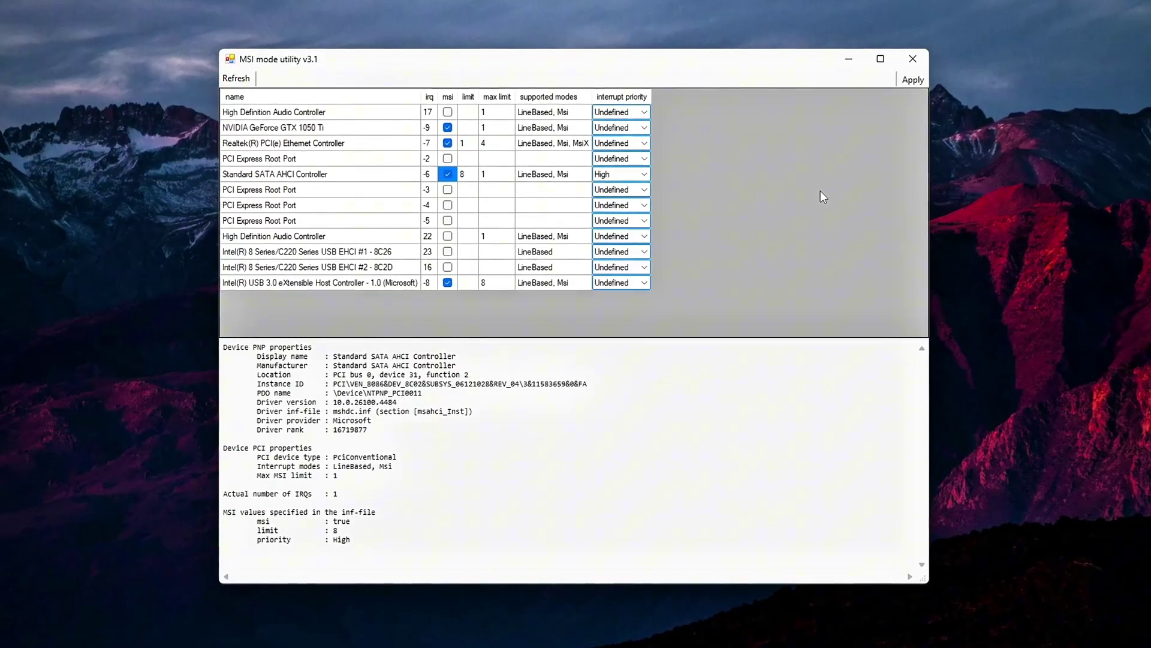
pyautogui.click(621, 126)
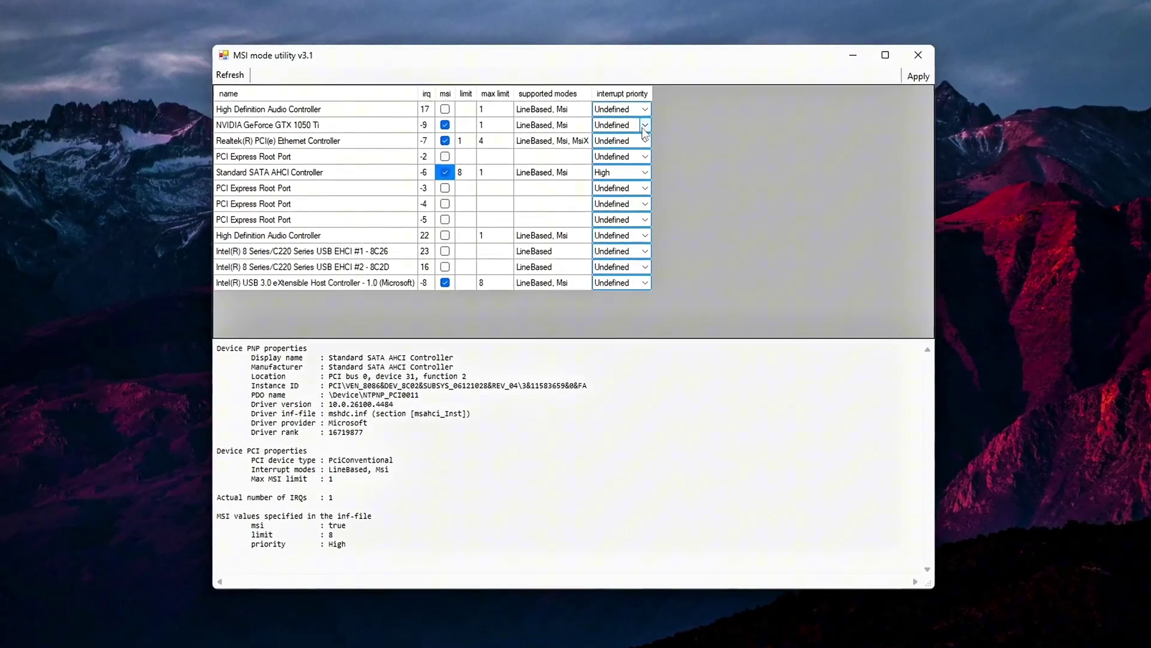
pyautogui.click(623, 126)
pyautogui.click(618, 165)
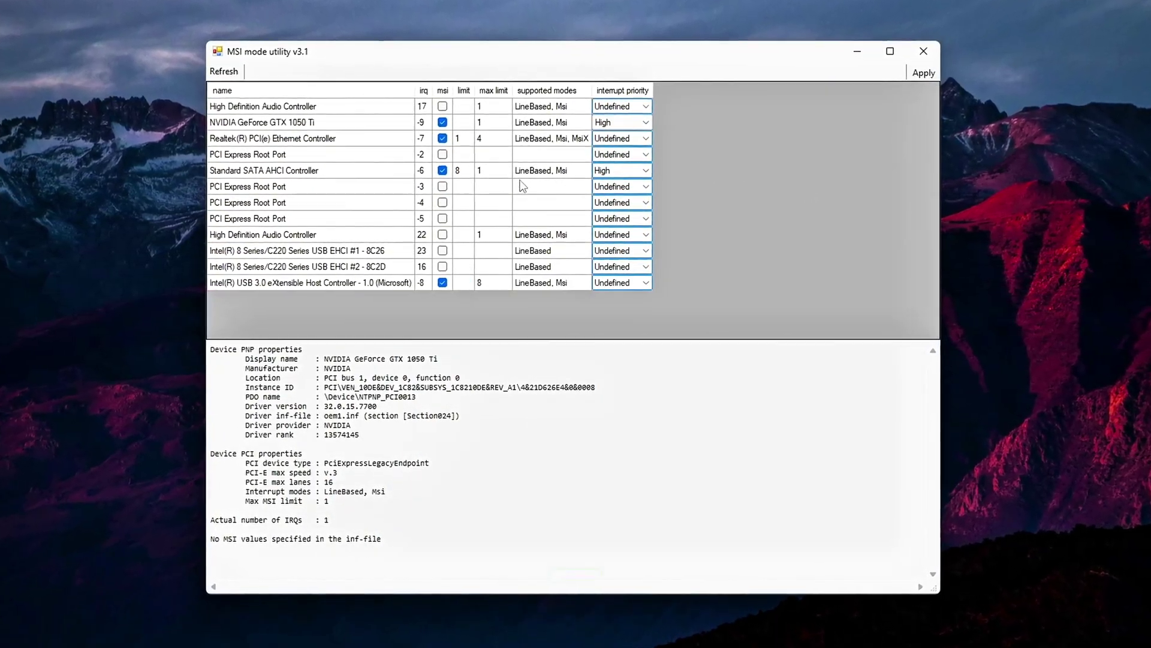
pyautogui.click(639, 287)
pyautogui.click(644, 325)
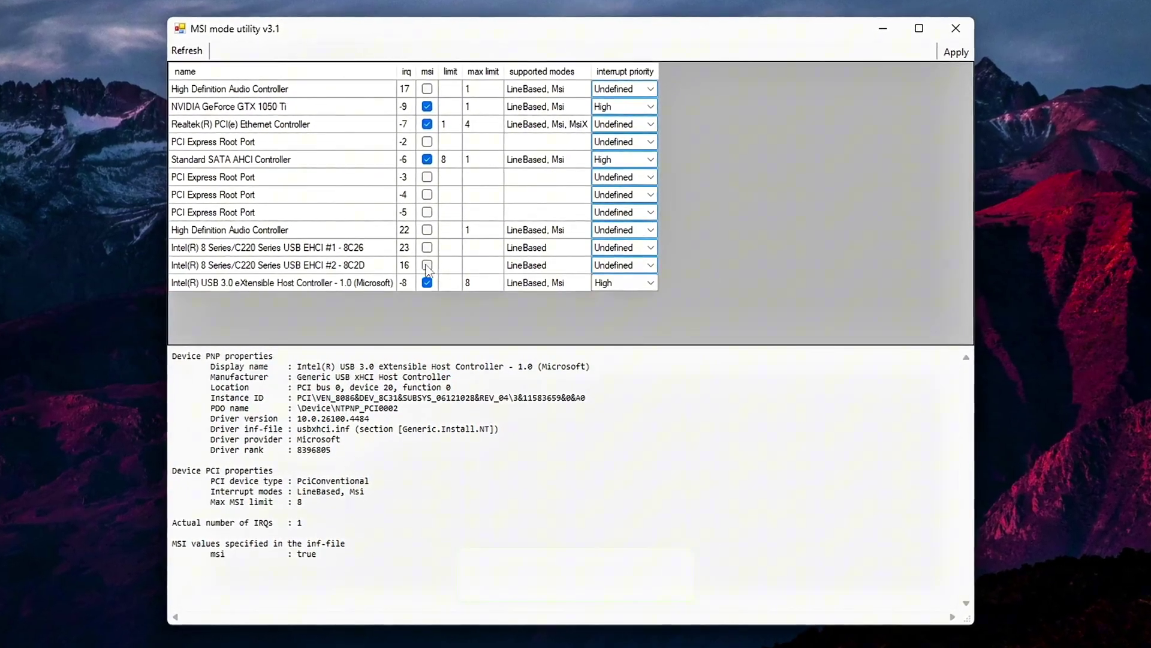
# - Review the Guru3D MSI tool thread and its MediaFire download page, then close Chrome
pyautogui.click(201, 230)
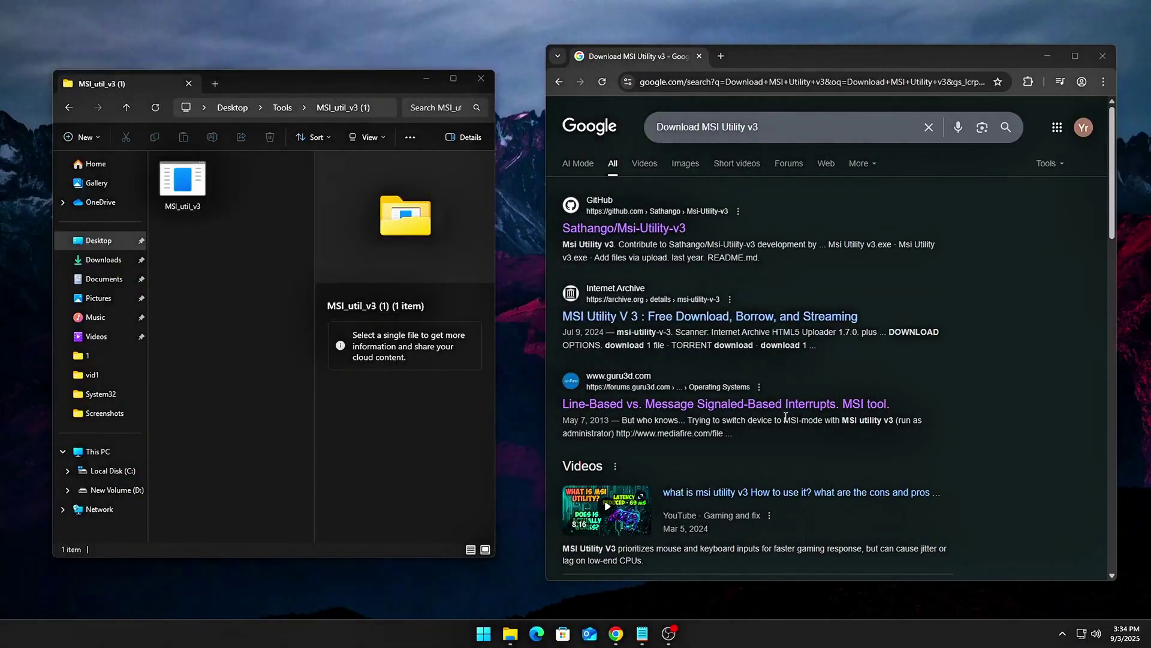
pyautogui.click(785, 406)
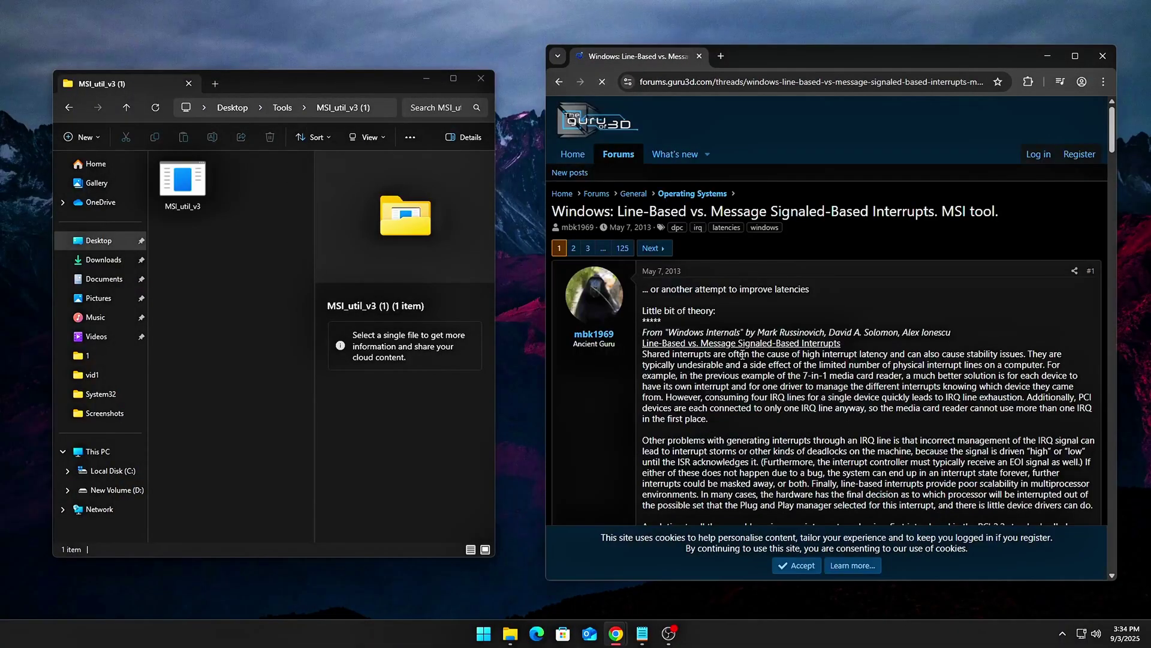
pyautogui.scroll(-10, 706, 447)
pyautogui.click(712, 454)
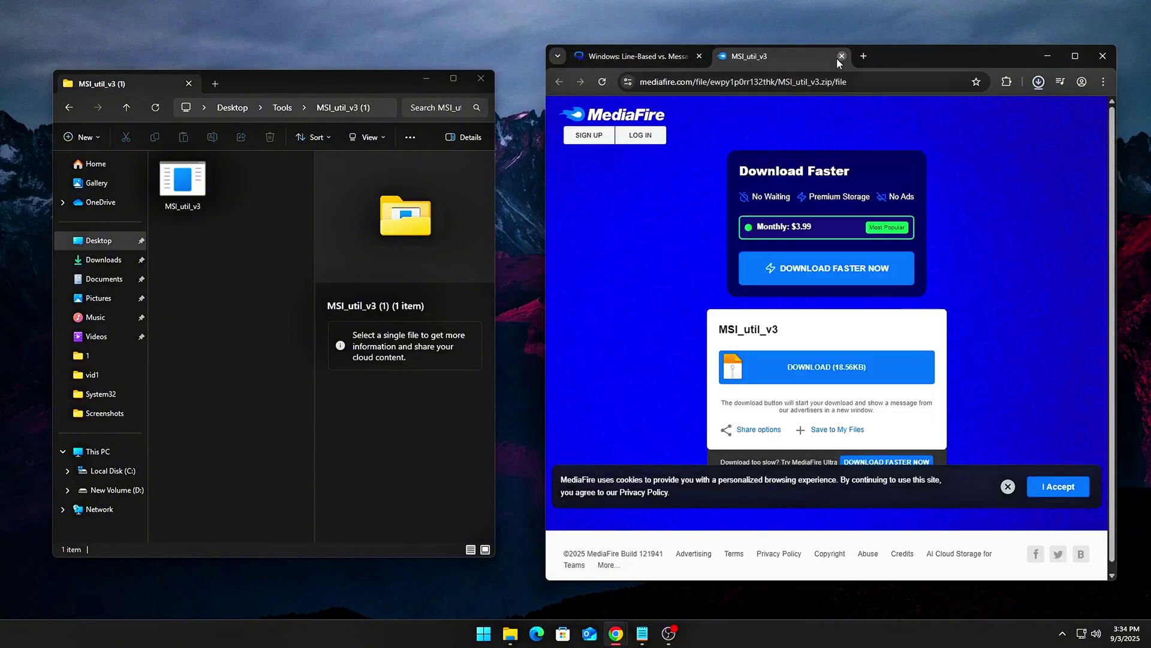
pyautogui.click(841, 55)
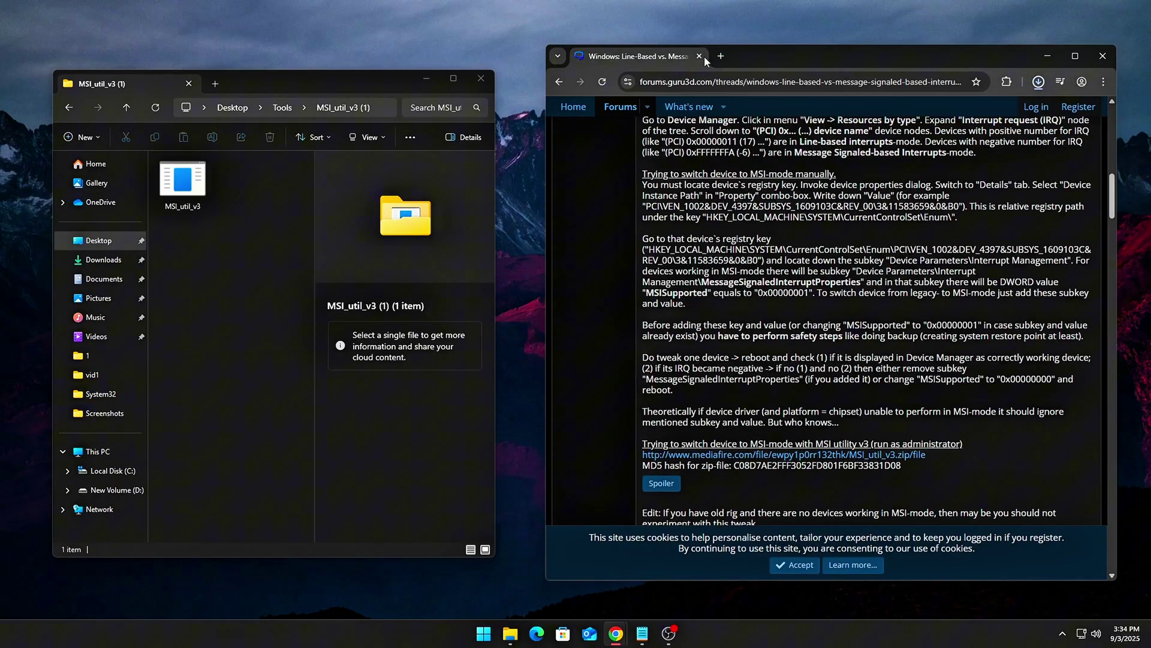
pyautogui.click(700, 55)
# - Run MSI_util_v3 as administrator and close the tools folder
pyautogui.moveTo(334, 88); pyautogui.dragTo(665, 102)
pyautogui.click(513, 195)
pyautogui.rightClick(516, 191)
pyautogui.click(590, 292)
pyautogui.moveTo(574, 101); pyautogui.dragTo(713, 96)
pyautogui.click(811, 92)
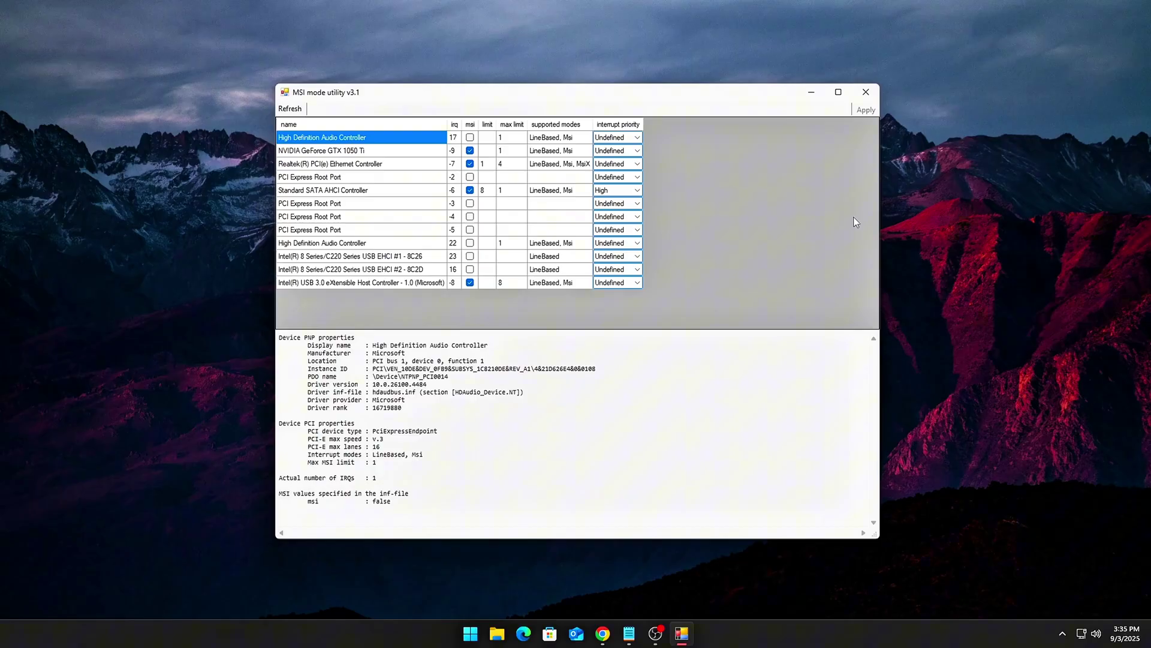
pyautogui.click(470, 150)
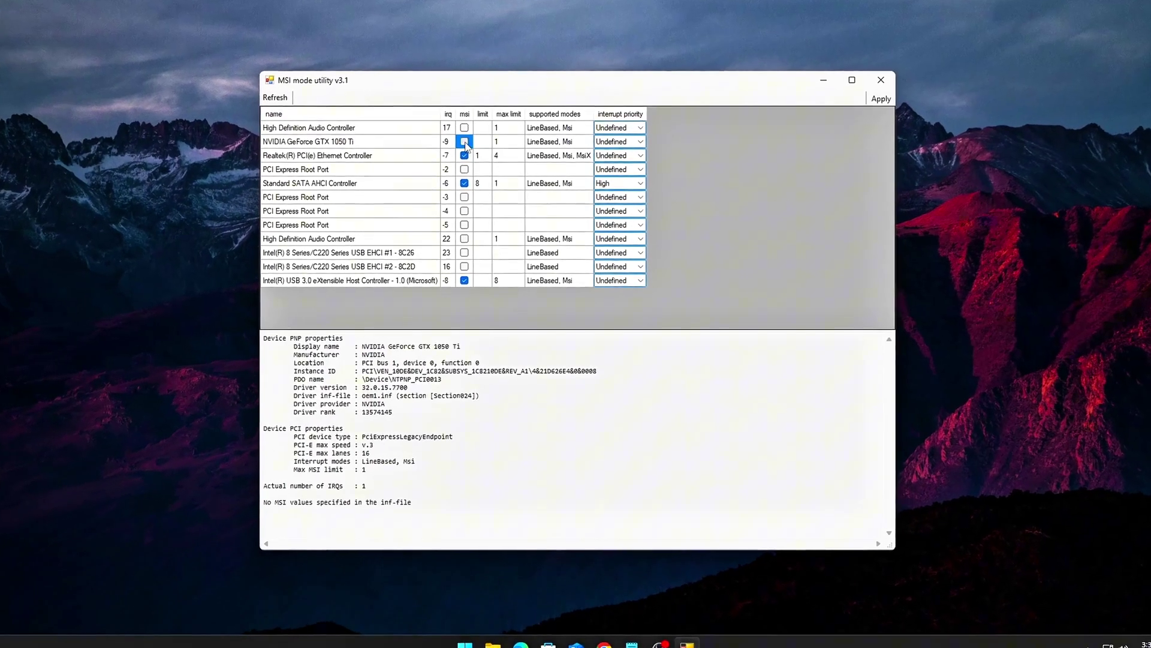
pyautogui.click(455, 275)
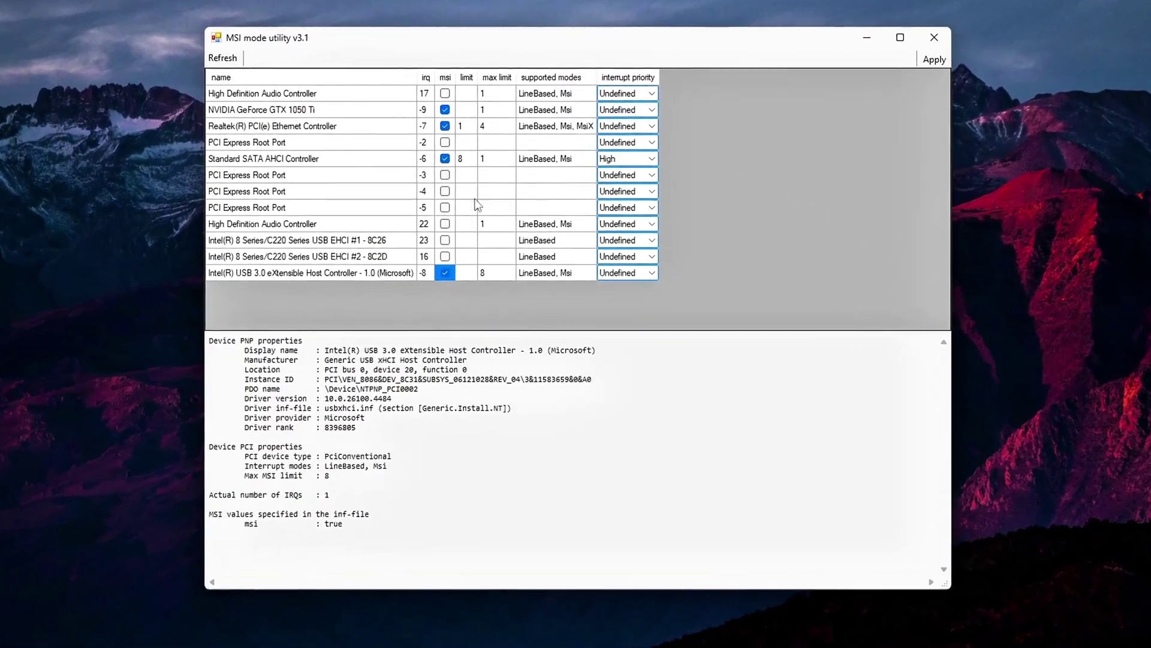
pyautogui.click(455, 170)
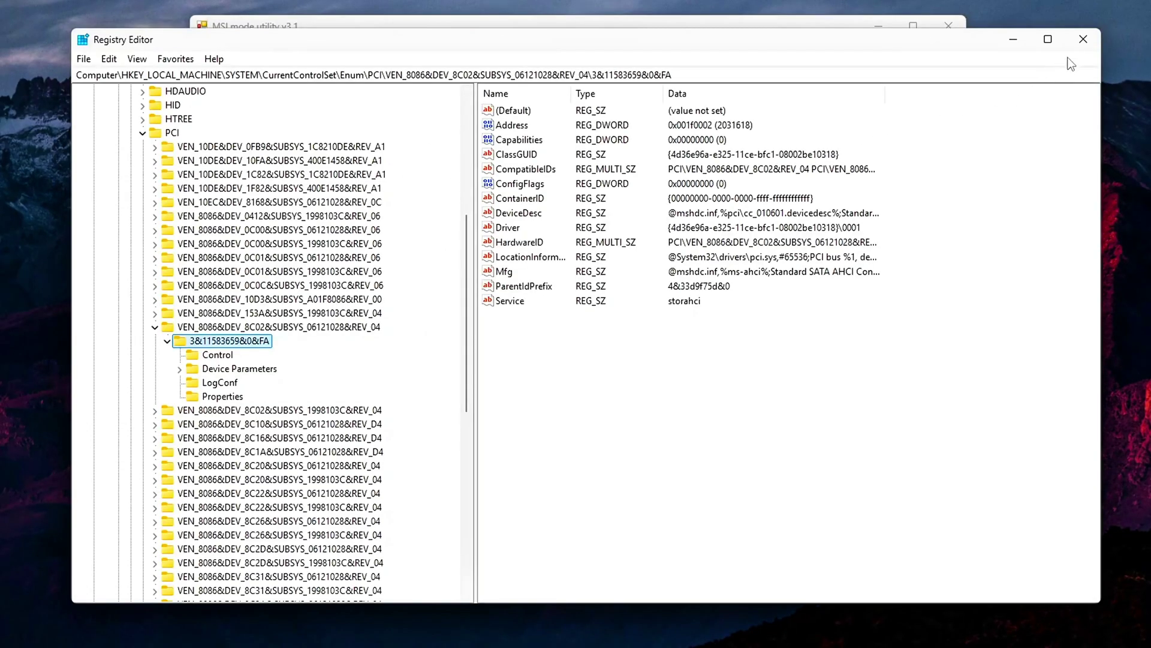
pyautogui.click(1086, 44)
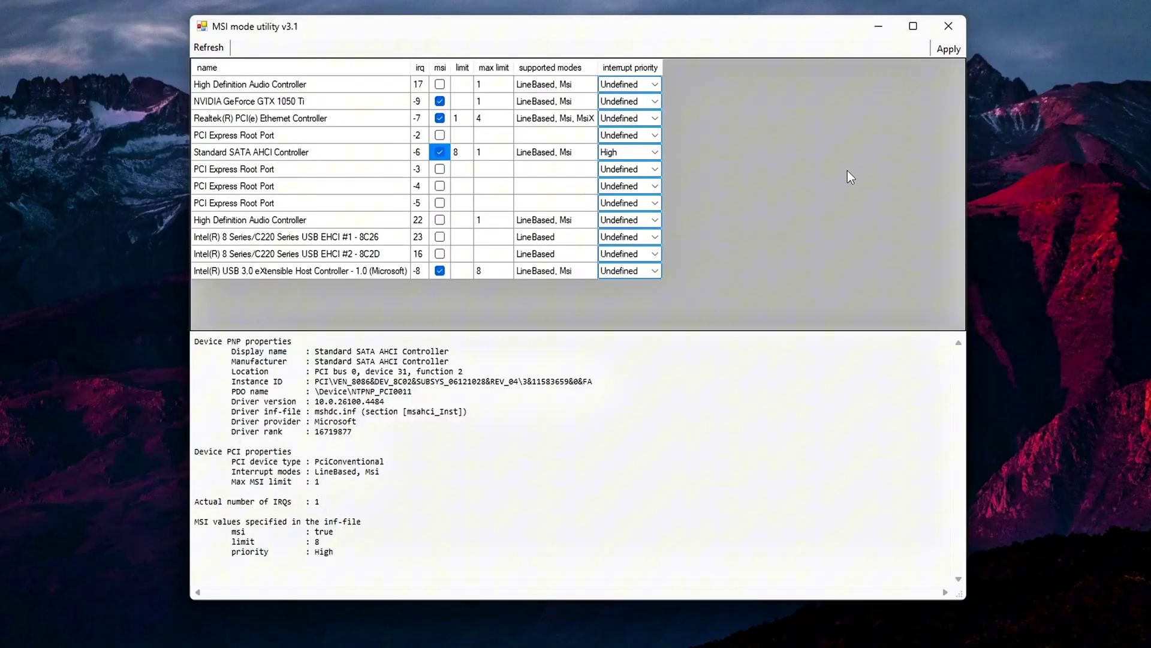
# - Set the GeForce GPU and Intel USB 3.0 controller interrupt priorities back to High
pyautogui.click(652, 106)
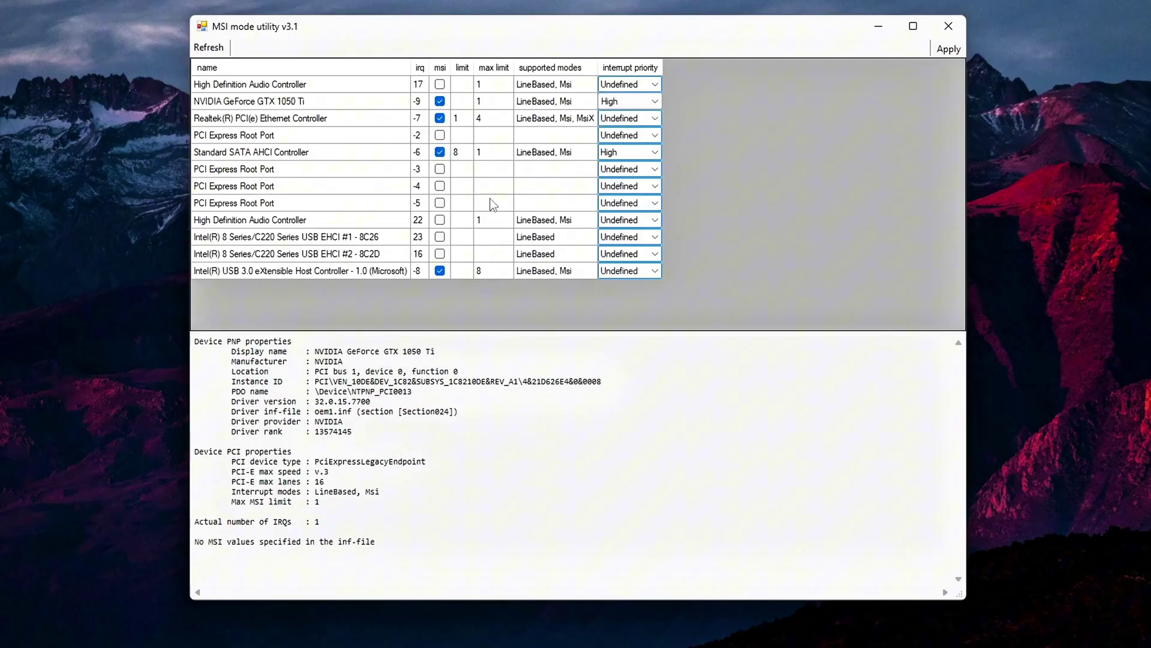
pyautogui.click(650, 275)
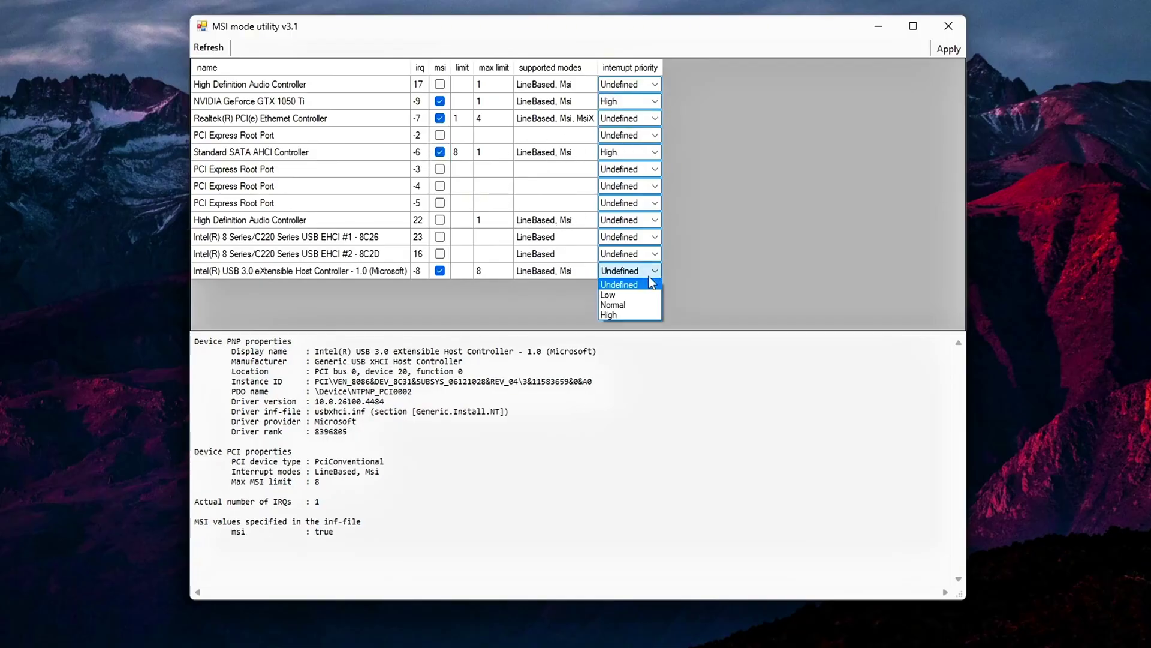
pyautogui.click(652, 315)
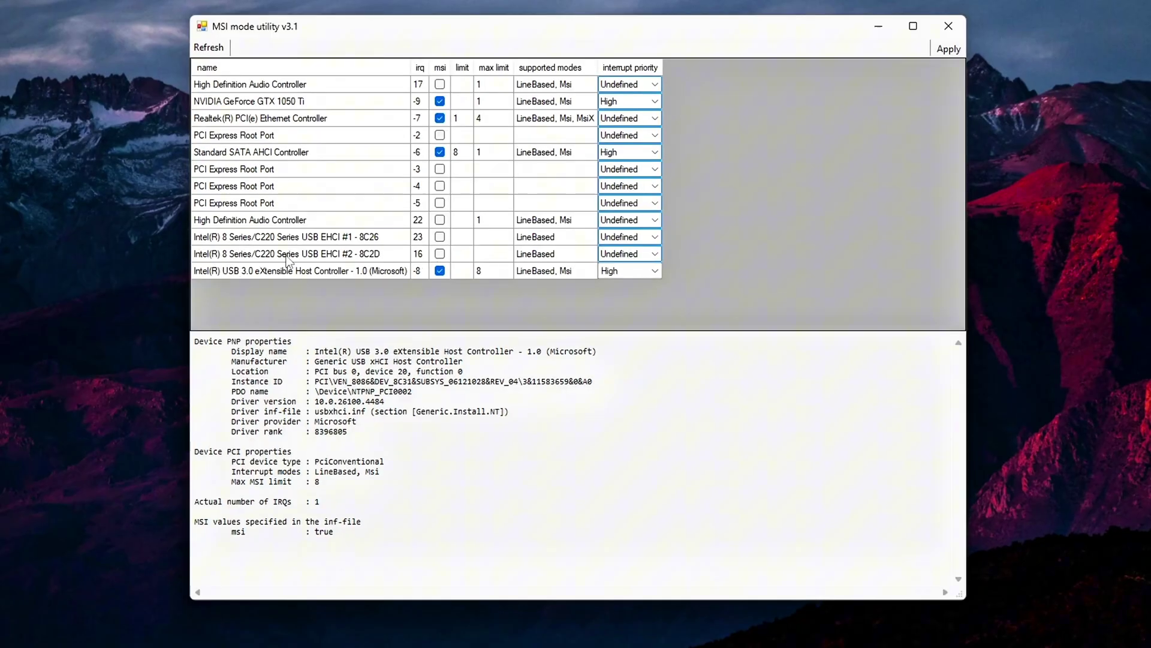
# - Select the High Definition Audio Controller row in the interrupt table
pyautogui.click(250, 220)
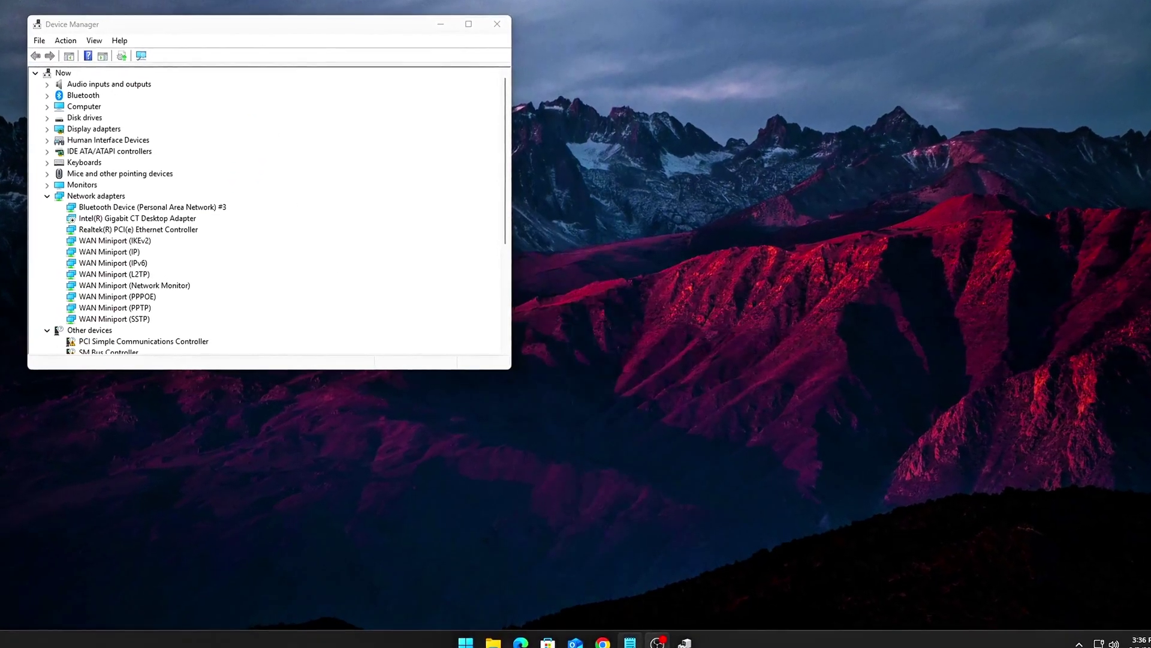
pyautogui.moveTo(360, 23); pyautogui.dragTo(678, 137)
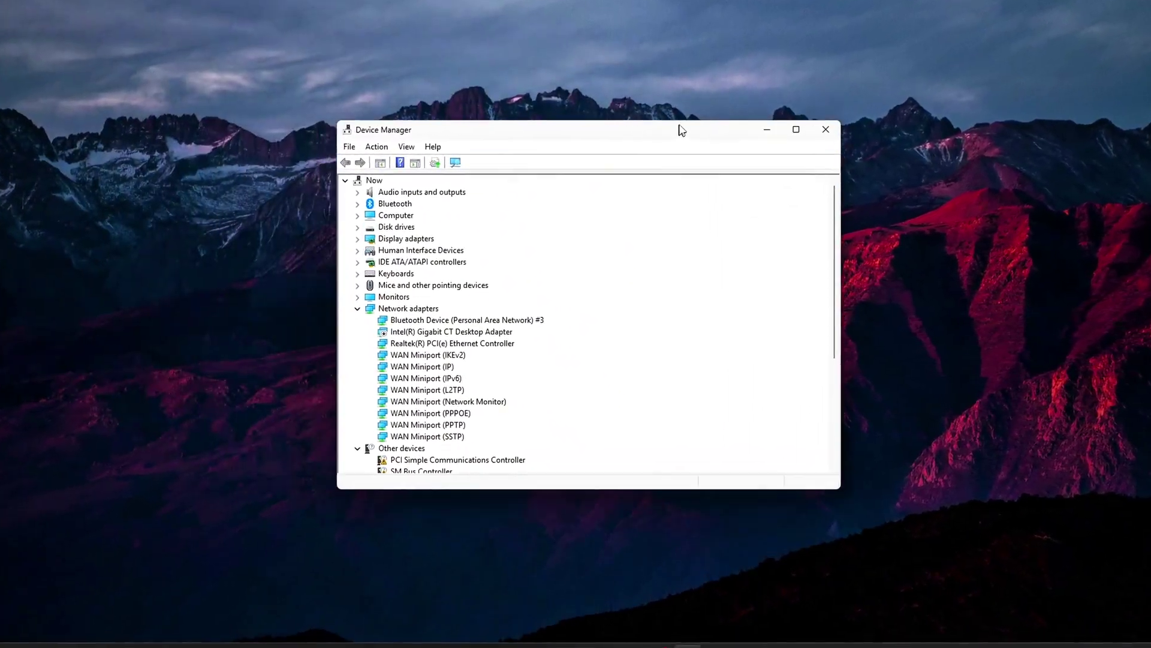
pyautogui.click(352, 235)
pyautogui.rightClick(421, 246)
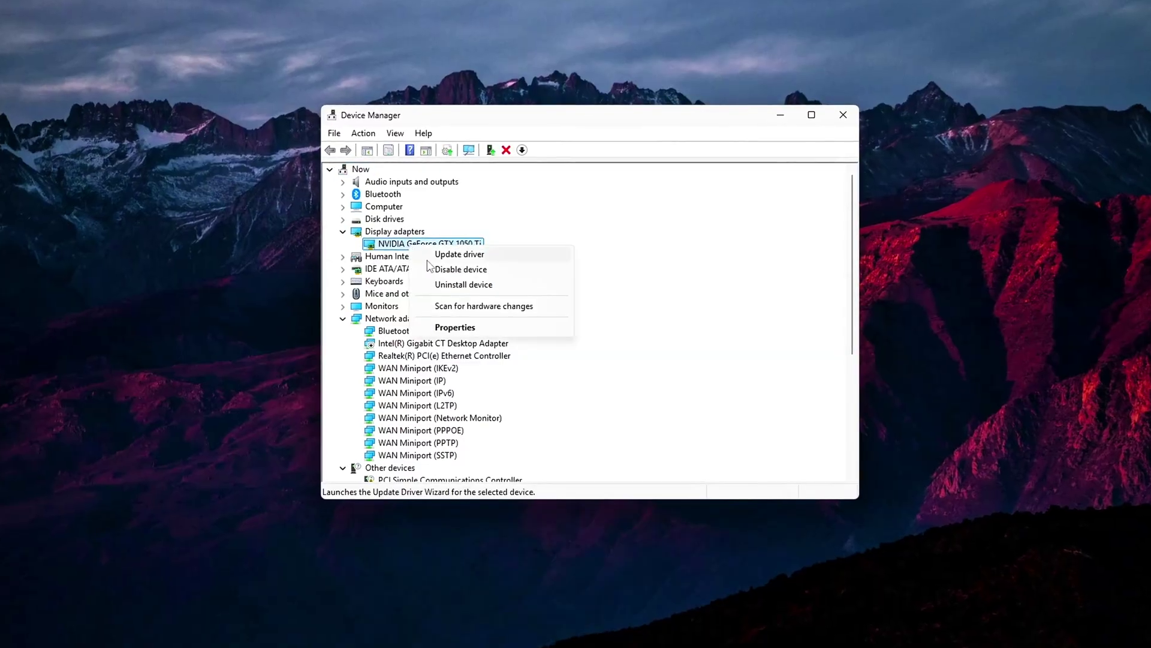
pyautogui.click(479, 331)
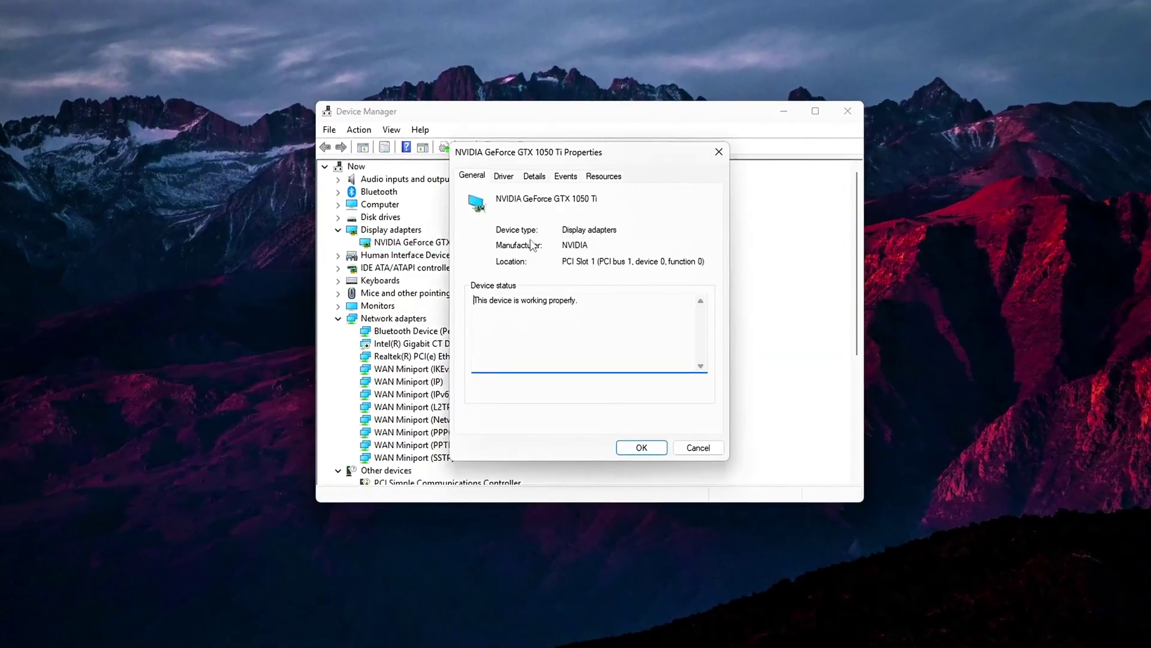
pyautogui.click(524, 173)
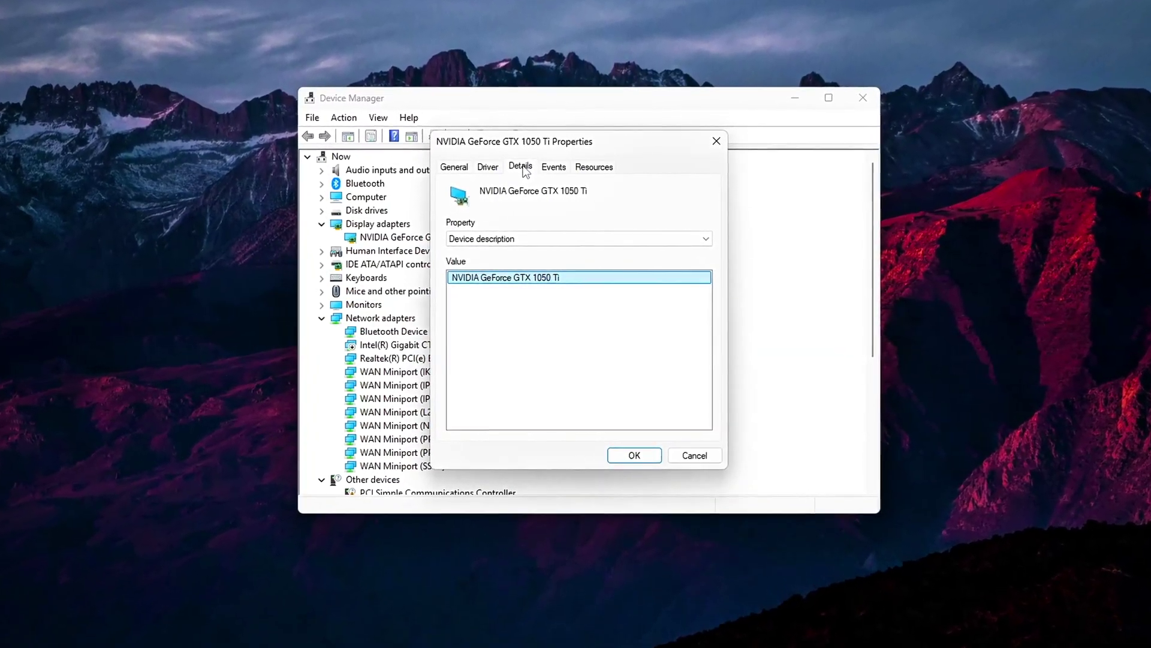
pyautogui.click(536, 238)
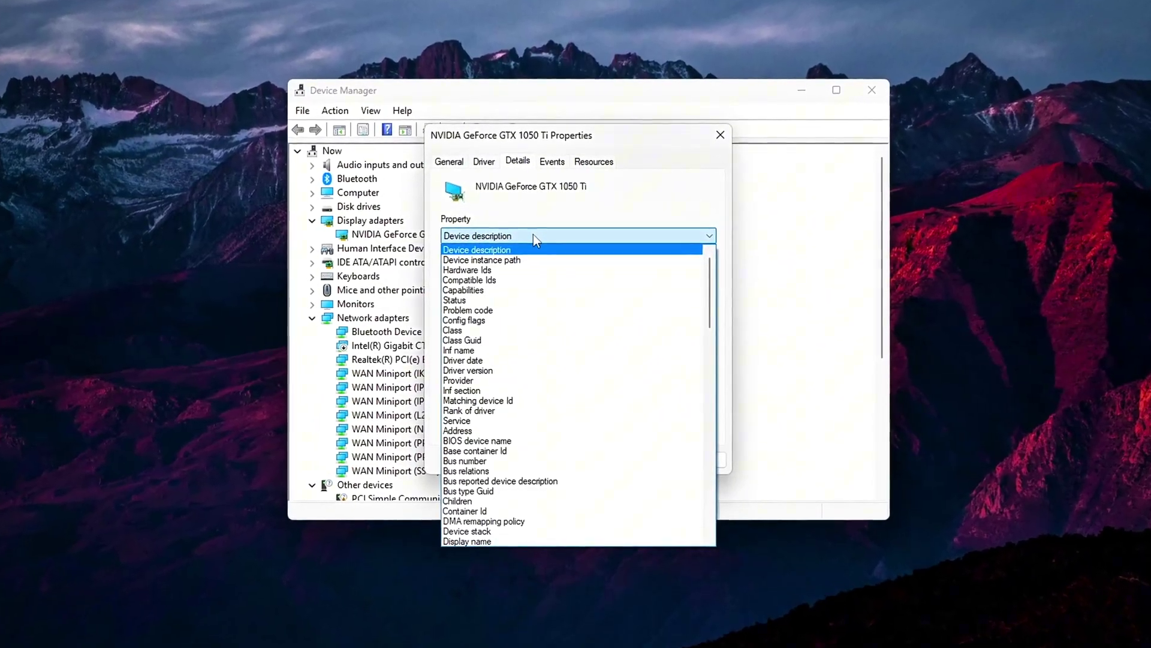
pyautogui.scroll(-5, 554, 386)
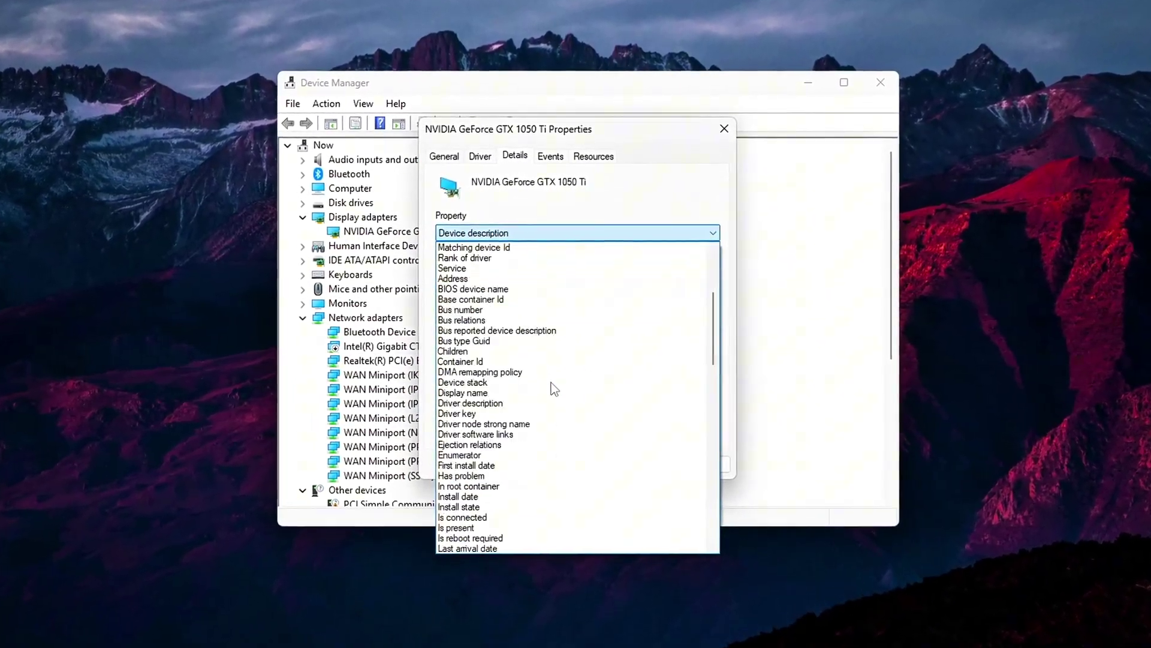
pyautogui.scroll(-10, 554, 389)
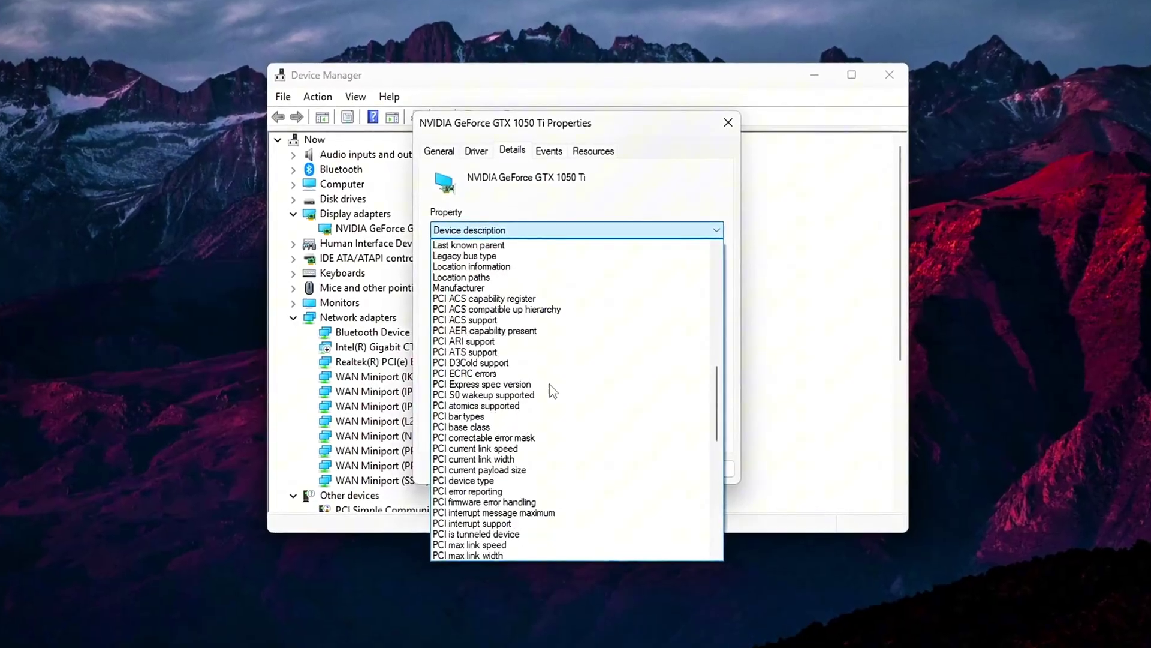
pyautogui.scroll(9, 549, 389)
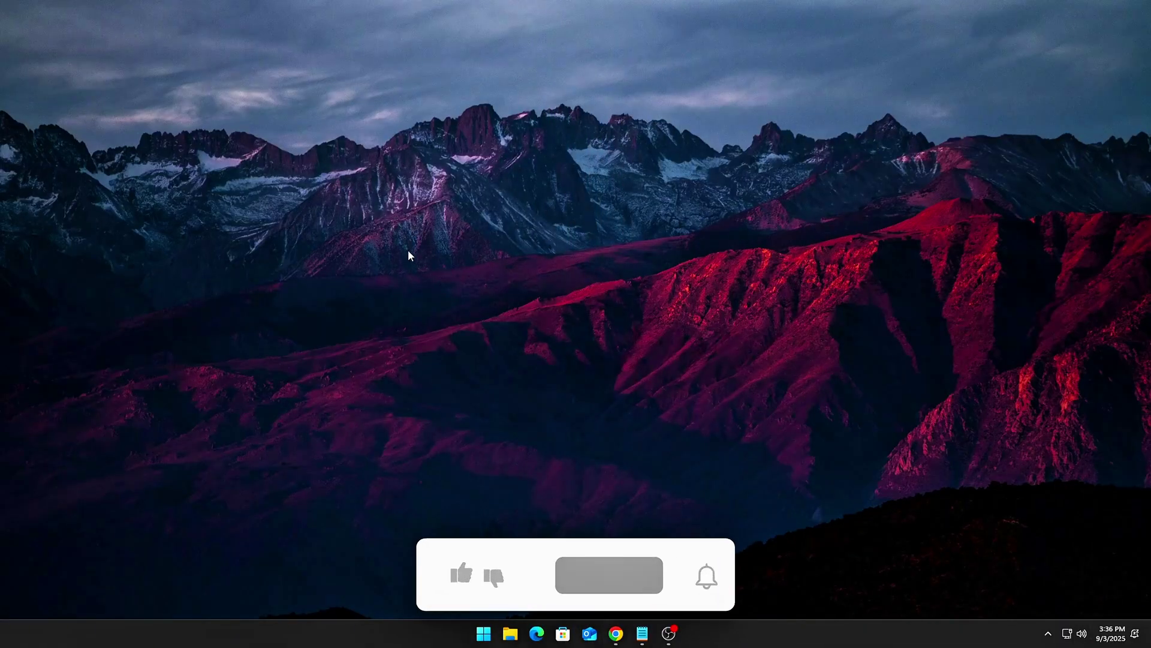
pyautogui.press('super+x')
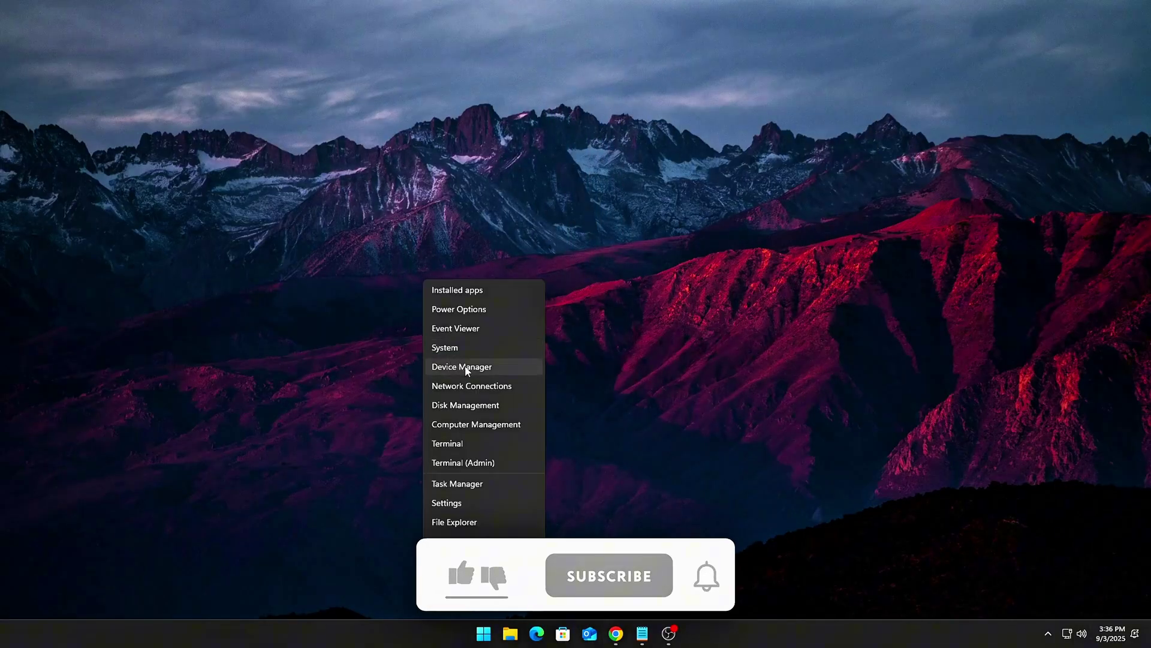
pyautogui.click(466, 368)
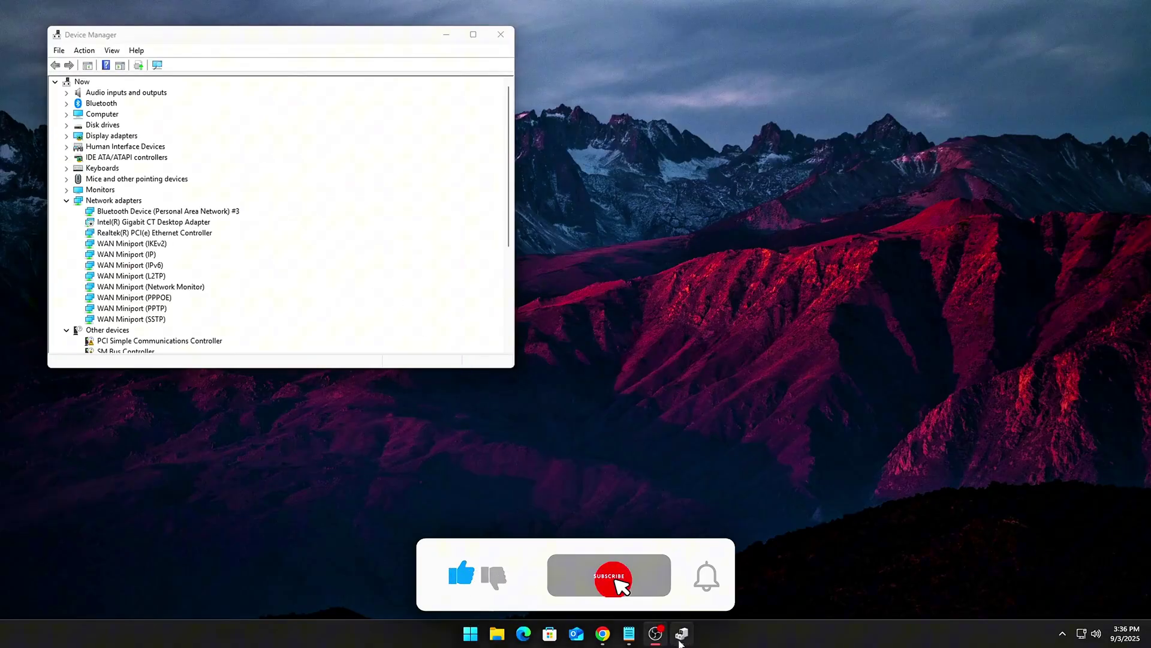
# - Open the GeForce GTX 1050 Ti's properties from Display adapters in Device Manager
pyautogui.moveTo(367, 34); pyautogui.dragTo(656, 149)
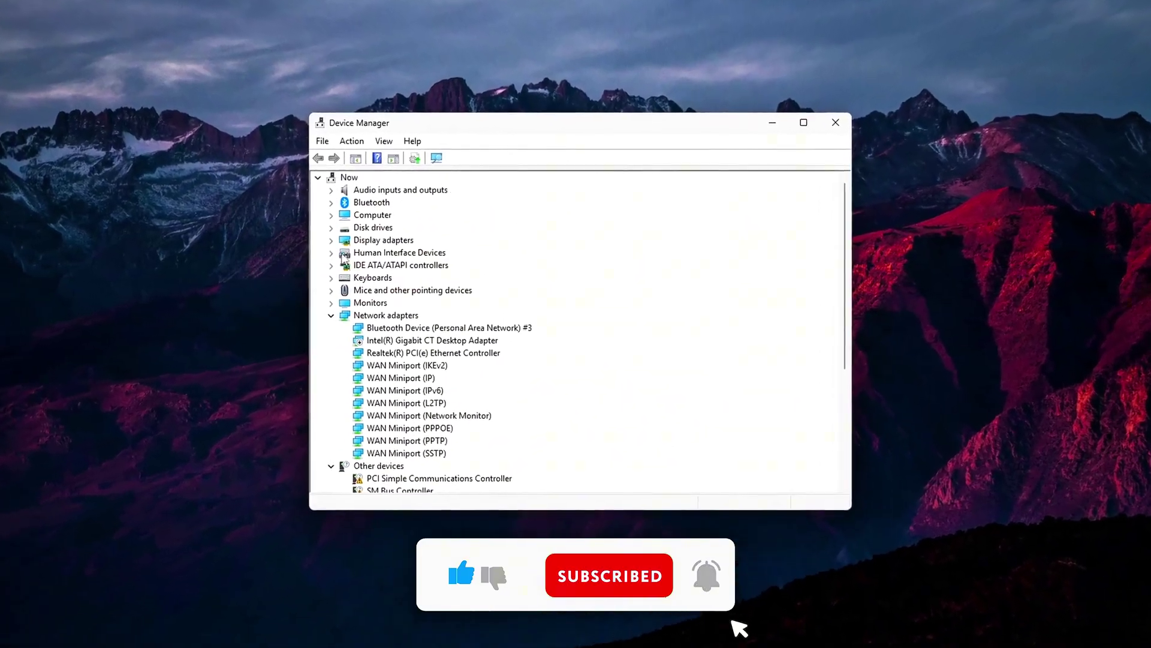
pyautogui.click(352, 242)
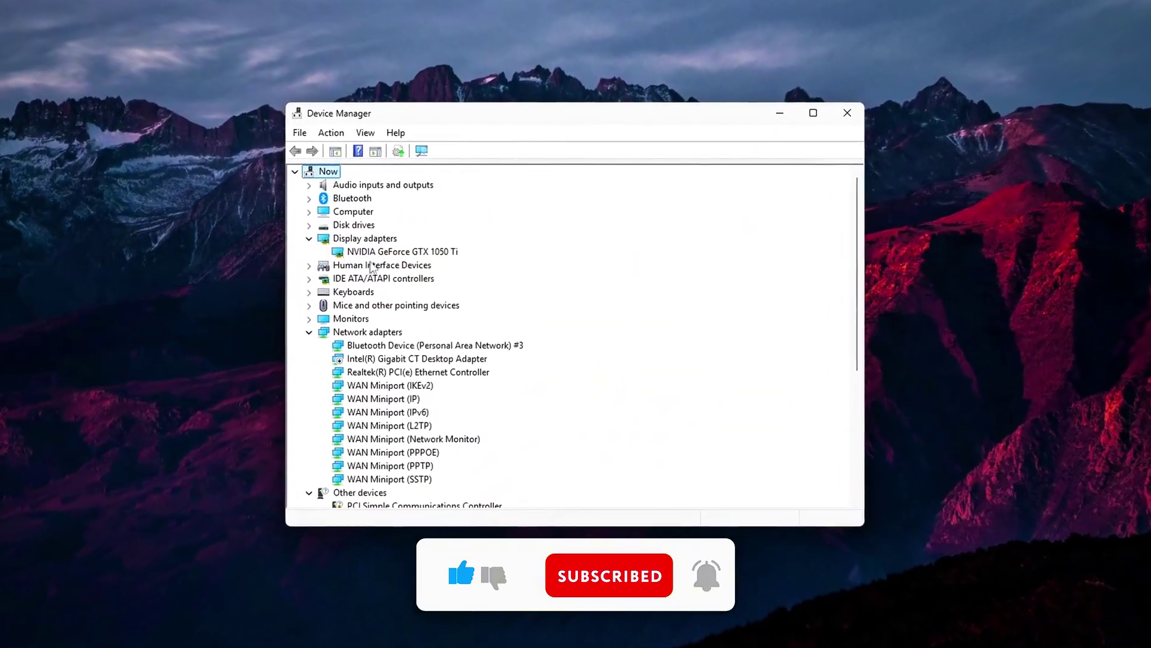
pyautogui.rightClick(379, 252)
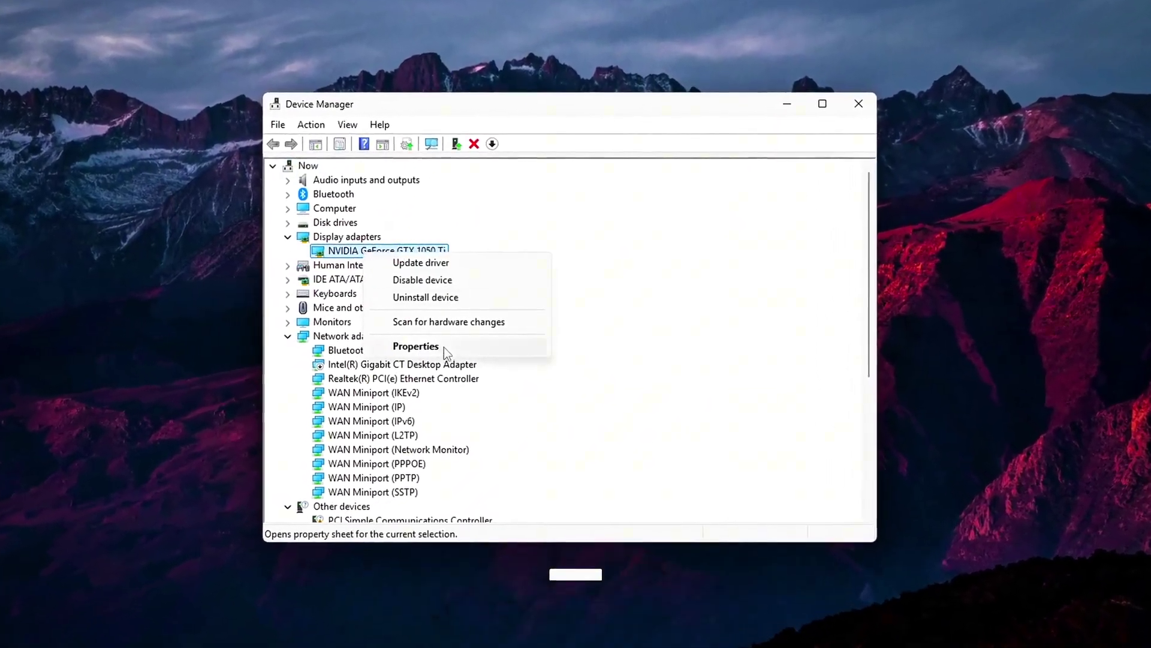
pyautogui.click(423, 339)
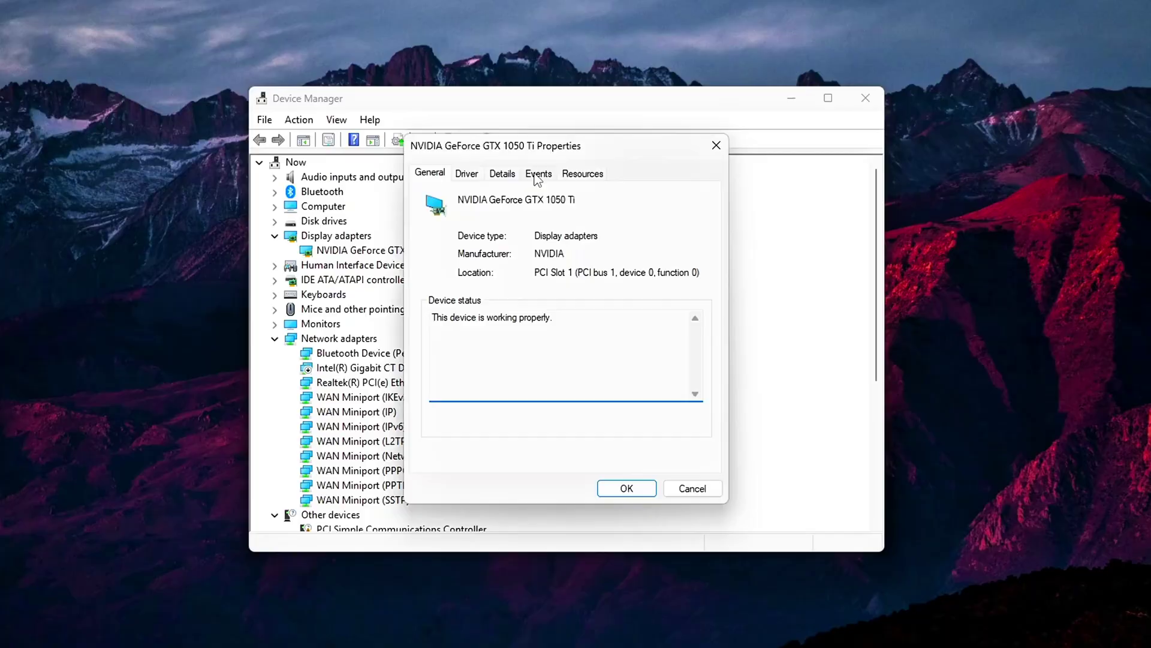
pyautogui.moveTo(542, 153); pyautogui.dragTo(530, 154)
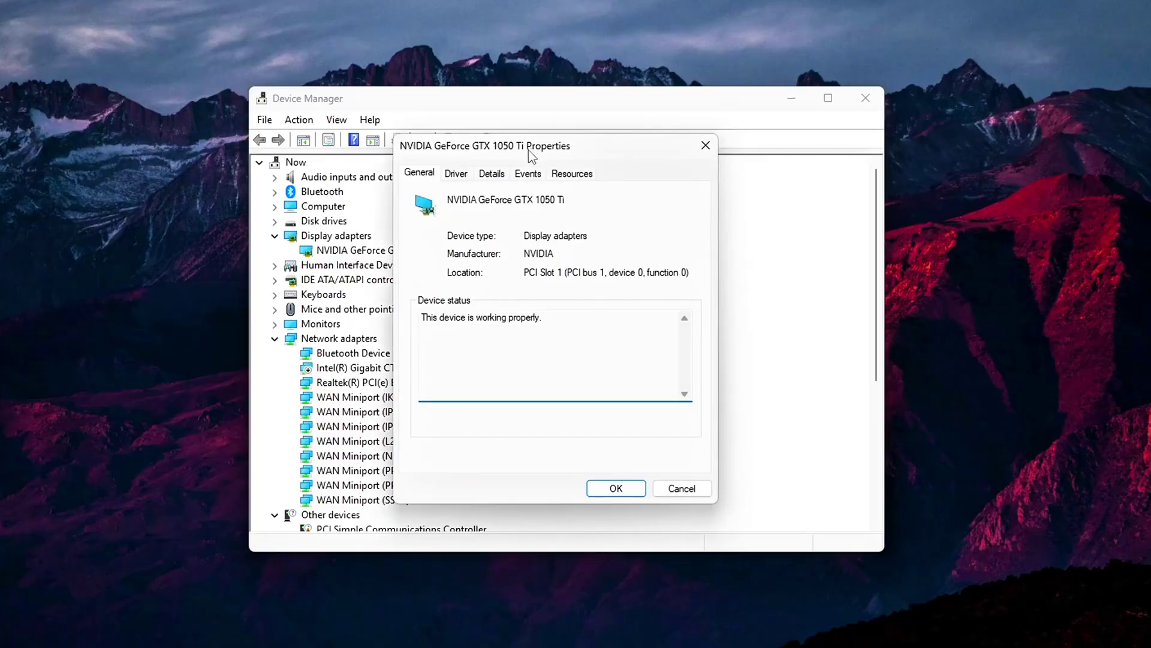
# - Copy the card's Device instance path from the Details tab and close the properties dialog
pyautogui.click(492, 173)
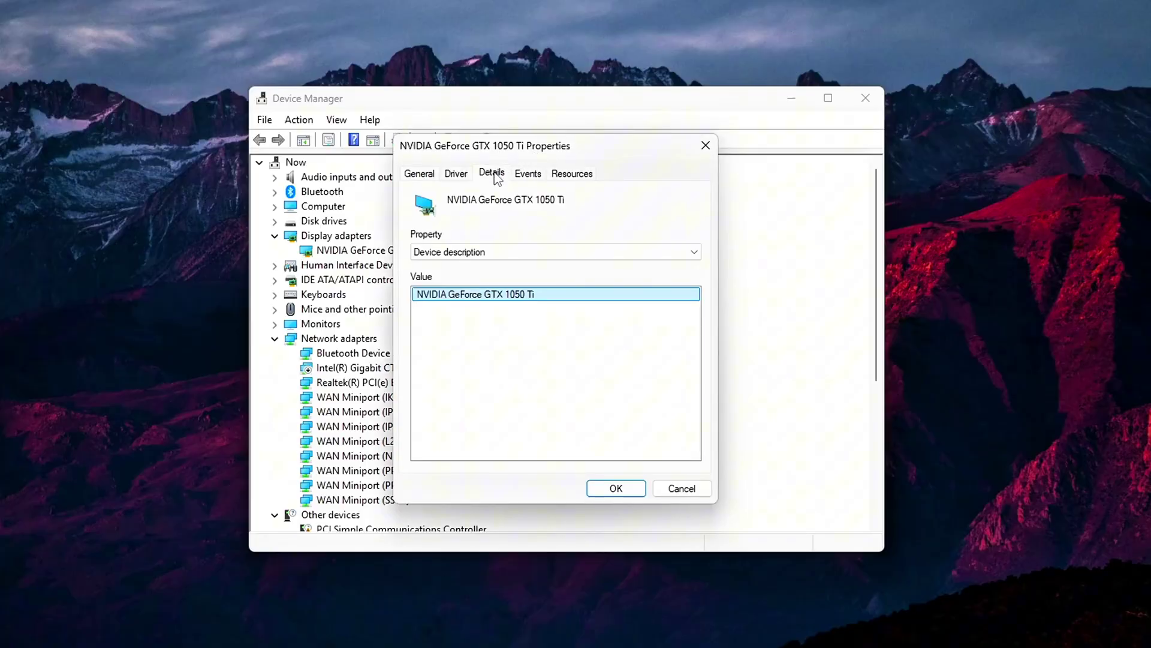
pyautogui.click(555, 252)
pyautogui.click(516, 278)
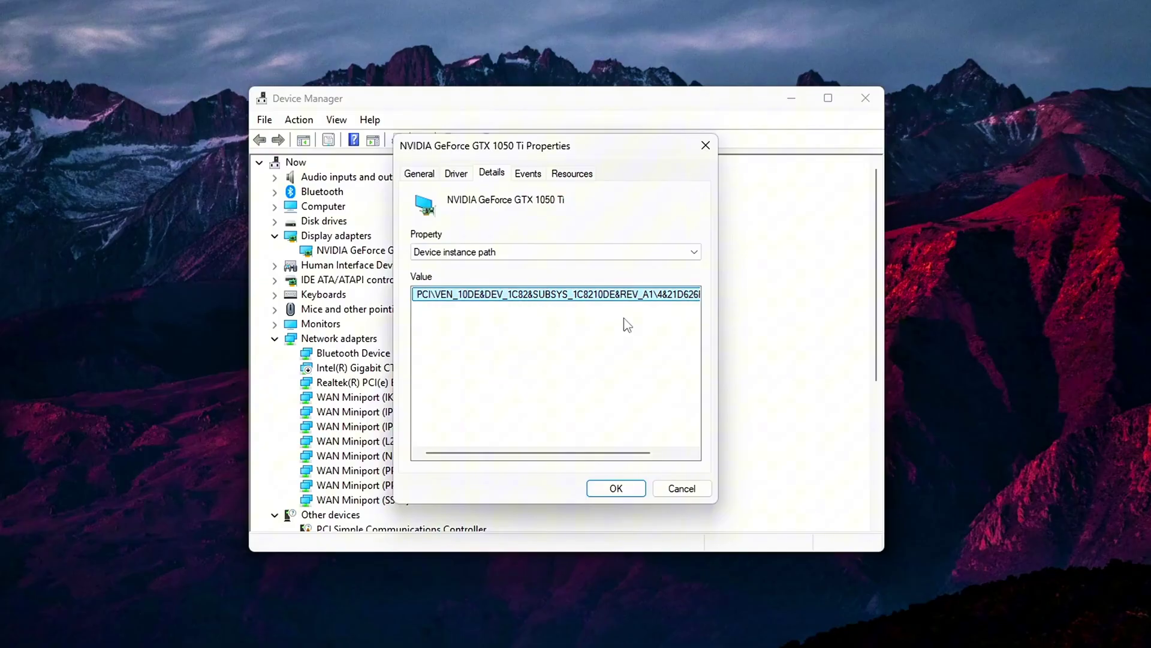
pyautogui.rightClick(609, 297)
pyautogui.click(642, 304)
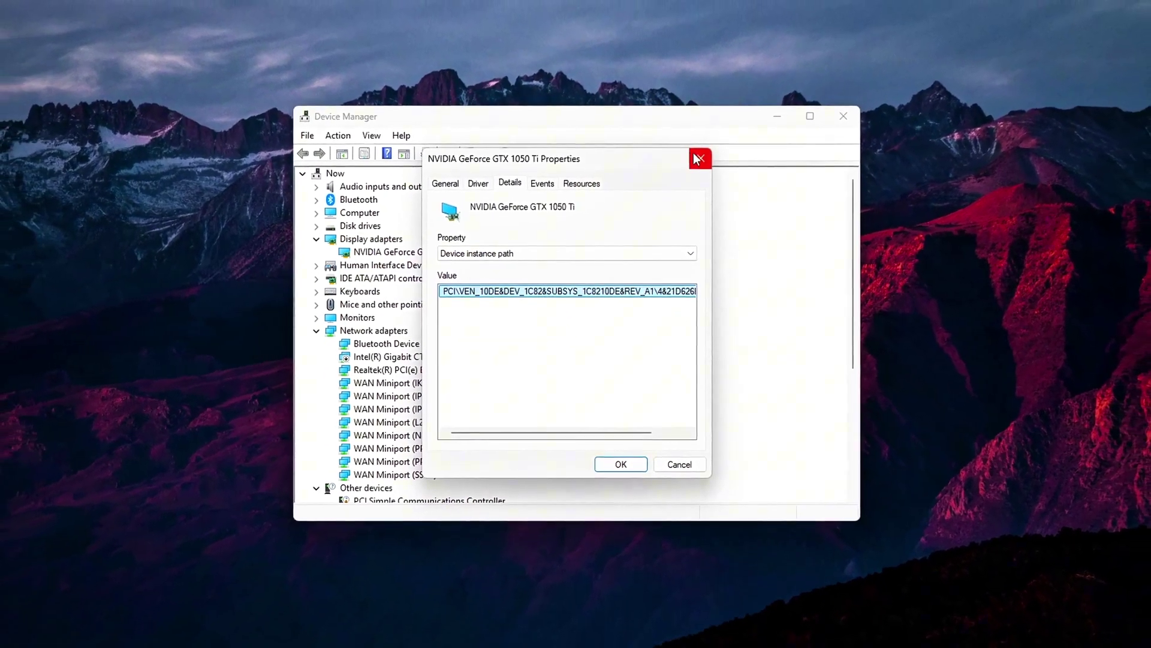
pyautogui.click(699, 159)
# - Close Device Manager and launch Registry Editor from the Run prompt
pyautogui.click(843, 116)
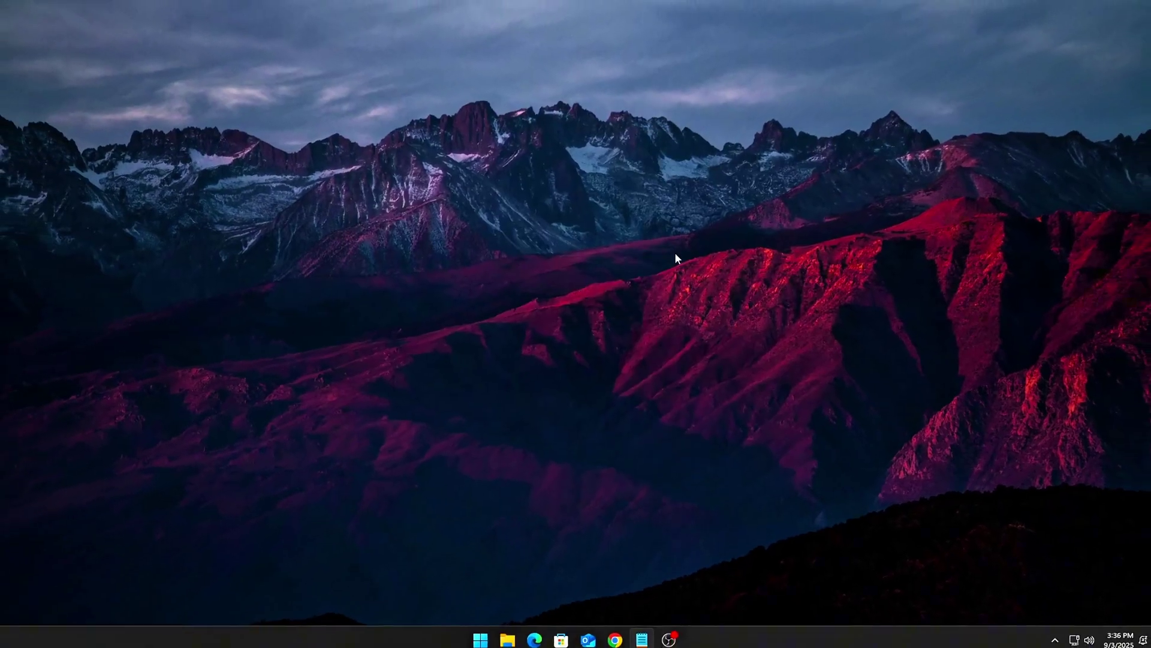
pyautogui.press('super+r')
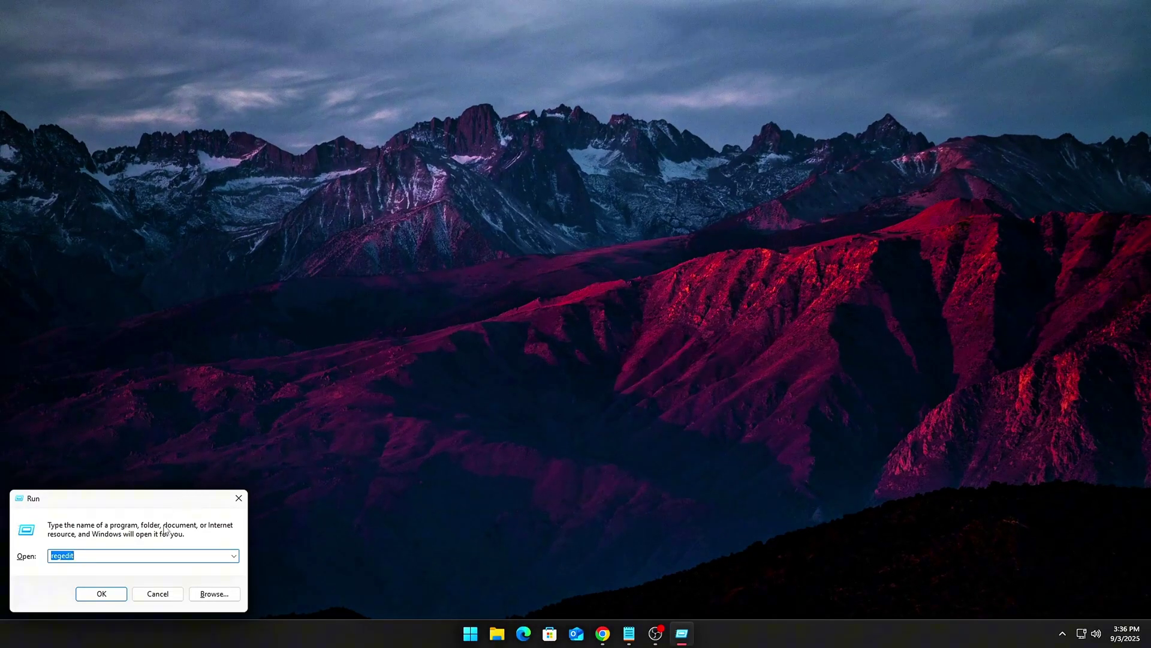
pyautogui.moveTo(164, 524); pyautogui.dragTo(621, 230)
pyautogui.click(566, 307)
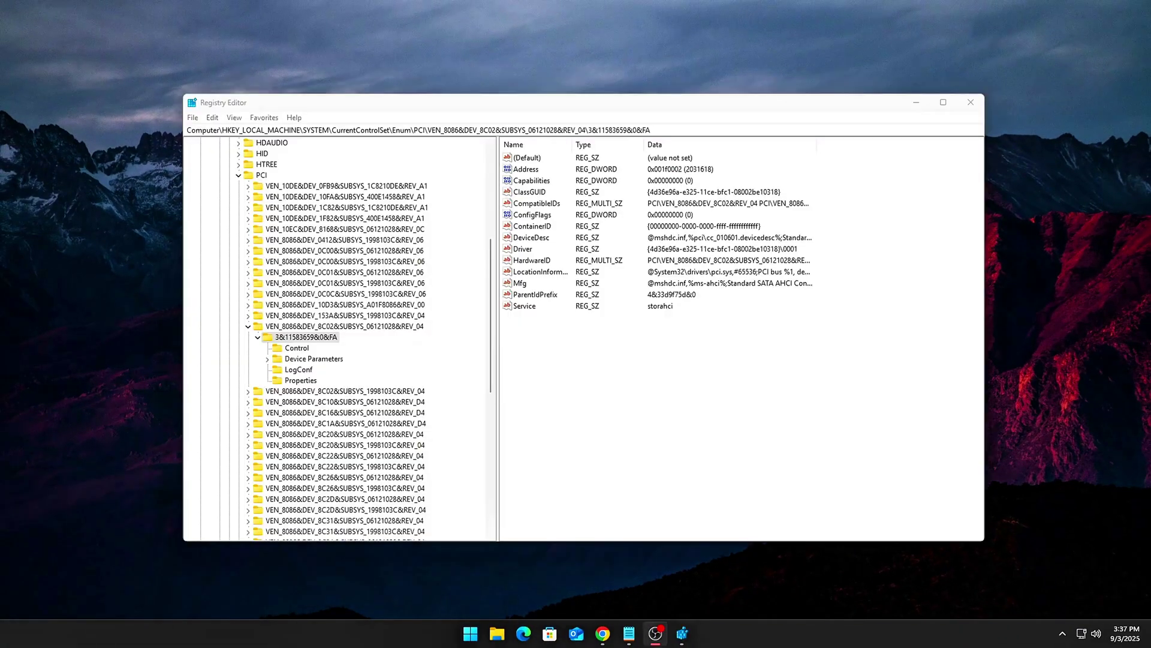
# - In Notepad, replace <YourDeviceInstancePath> with the GTX 1050 Ti's device ID and select the full registry path
pyautogui.click(629, 633)
pyautogui.moveTo(689, 138); pyautogui.dragTo(524, 61)
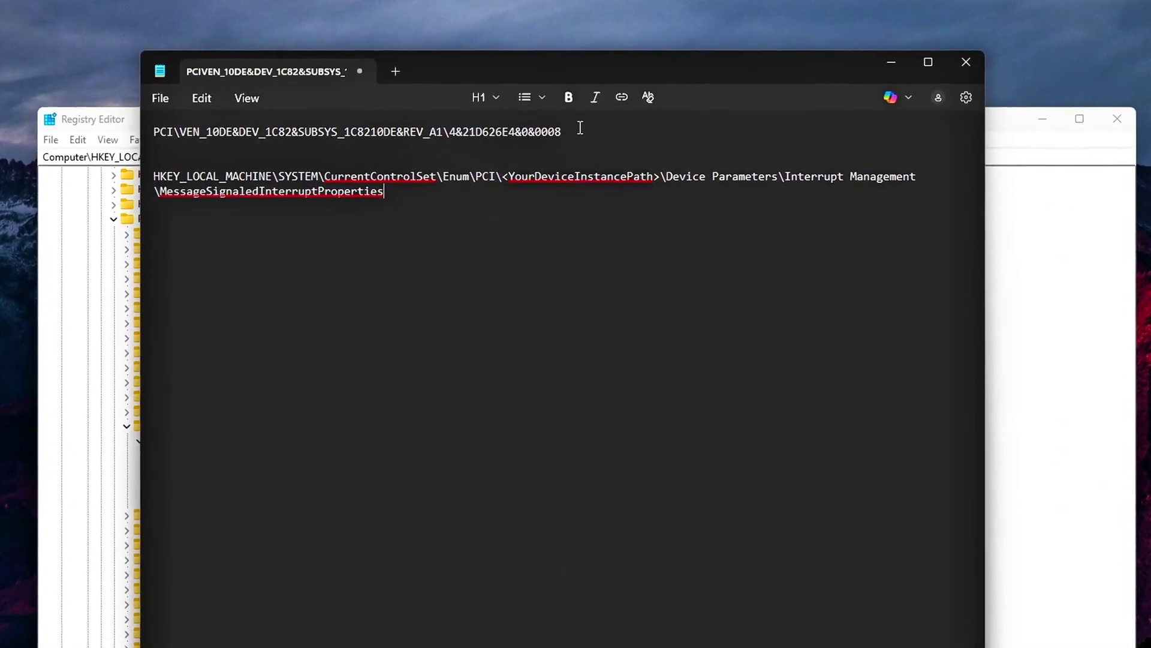
pyautogui.moveTo(581, 127); pyautogui.dragTo(432, 125)
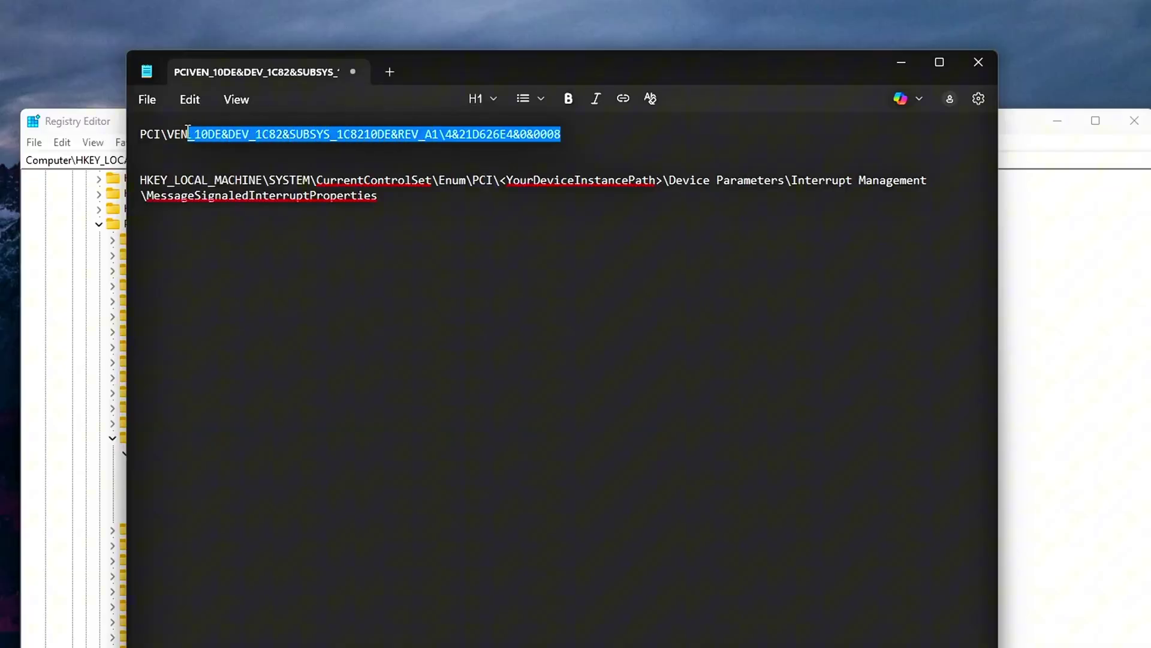
pyautogui.moveTo(499, 180); pyautogui.dragTo(557, 180)
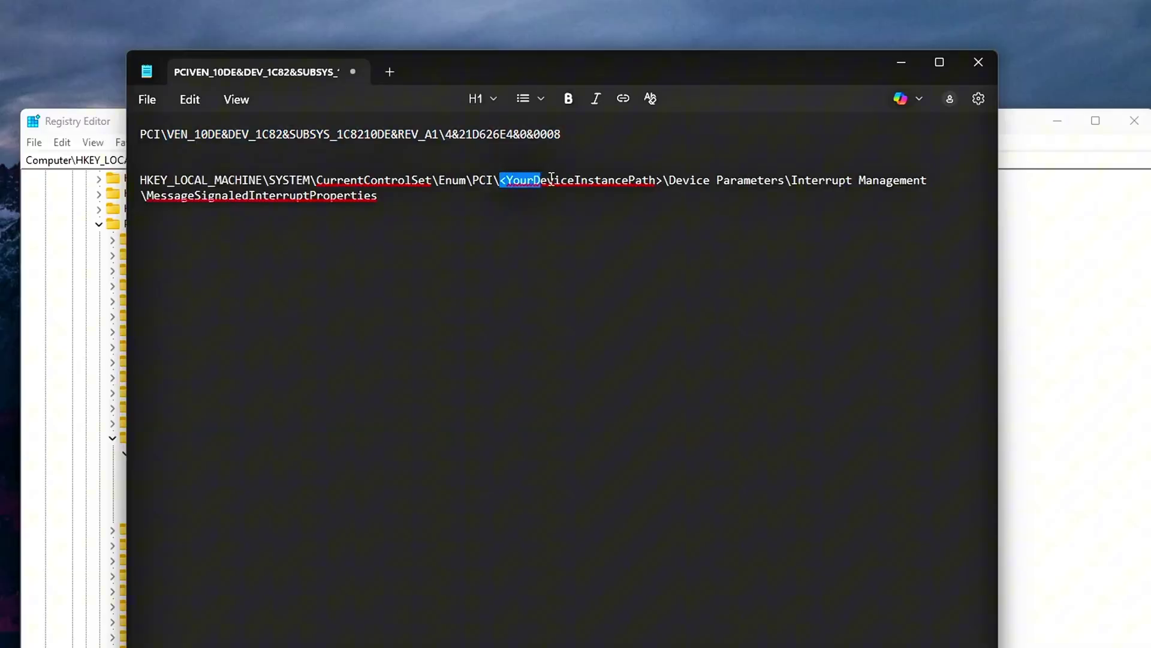
pyautogui.hotkey('ctrl', 'v')
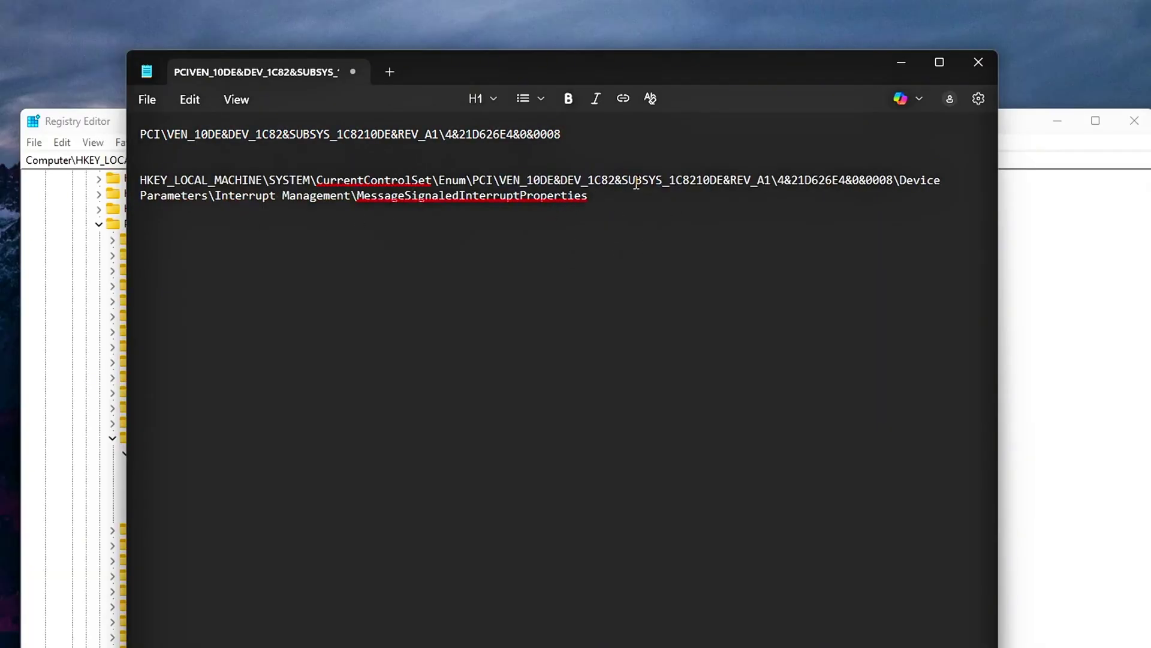
pyautogui.moveTo(519, 195); pyautogui.dragTo(129, 183)
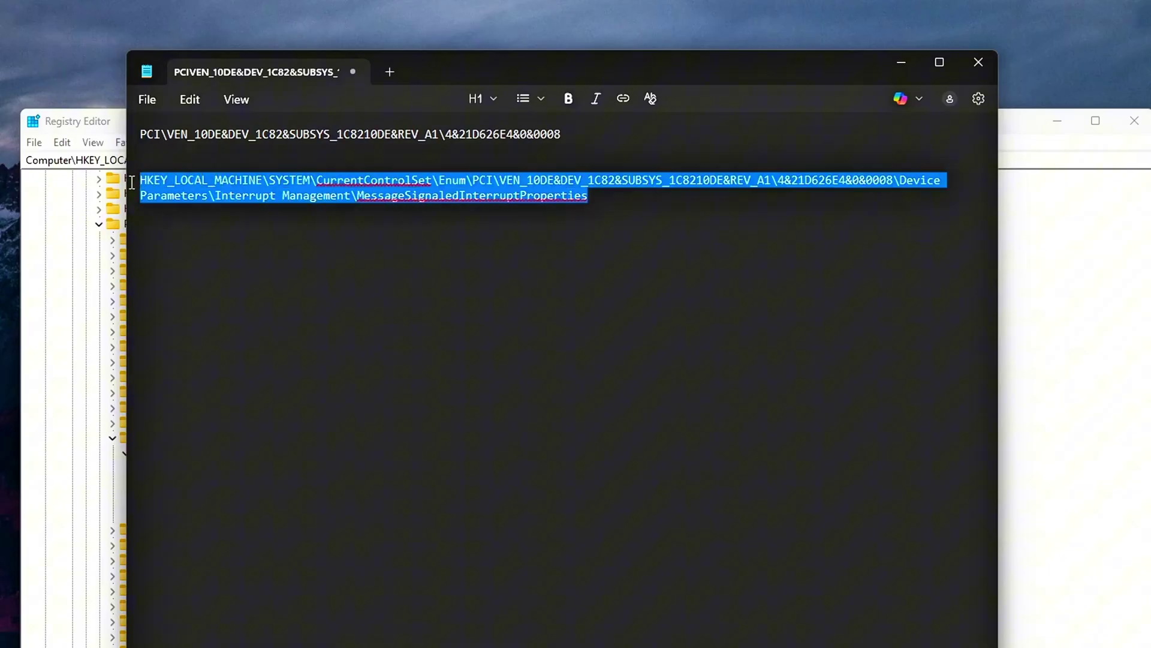
pyautogui.click(902, 62)
# - Go to the GTX 1050 Ti's MessageSignaledInterruptProperties key using the pasted registry path
pyautogui.rightClick(682, 160)
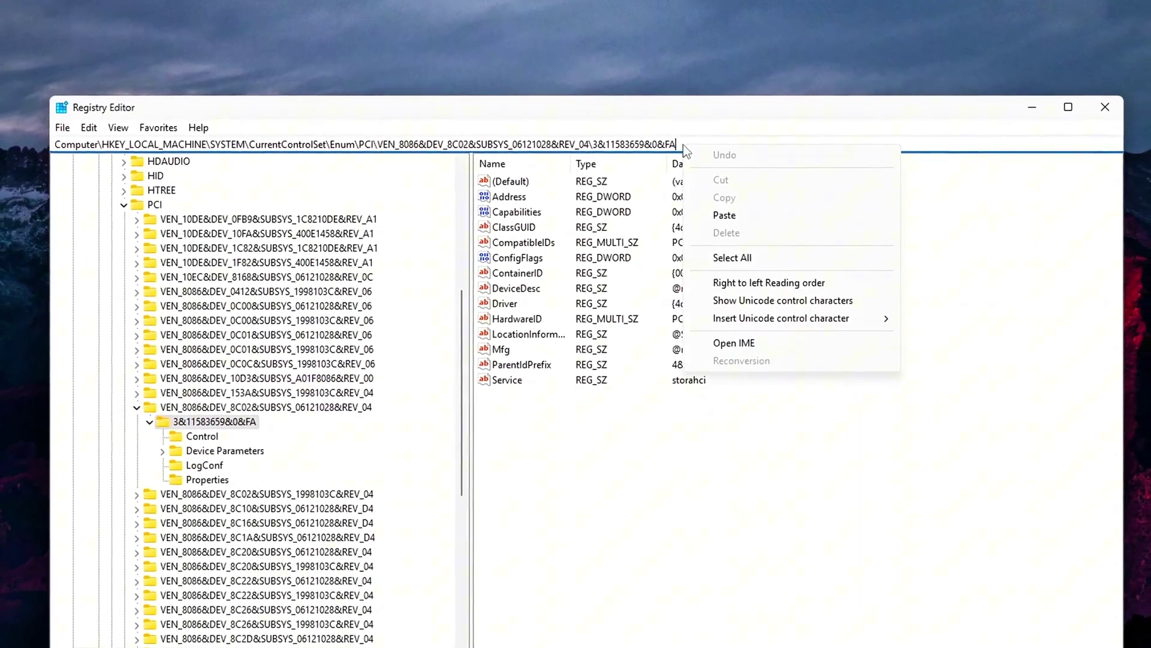
pyautogui.press('Escape')
pyautogui.hotkey('ctrl', 'a')
pyautogui.hotkey('ctrl', 'v')
pyautogui.press('Return')
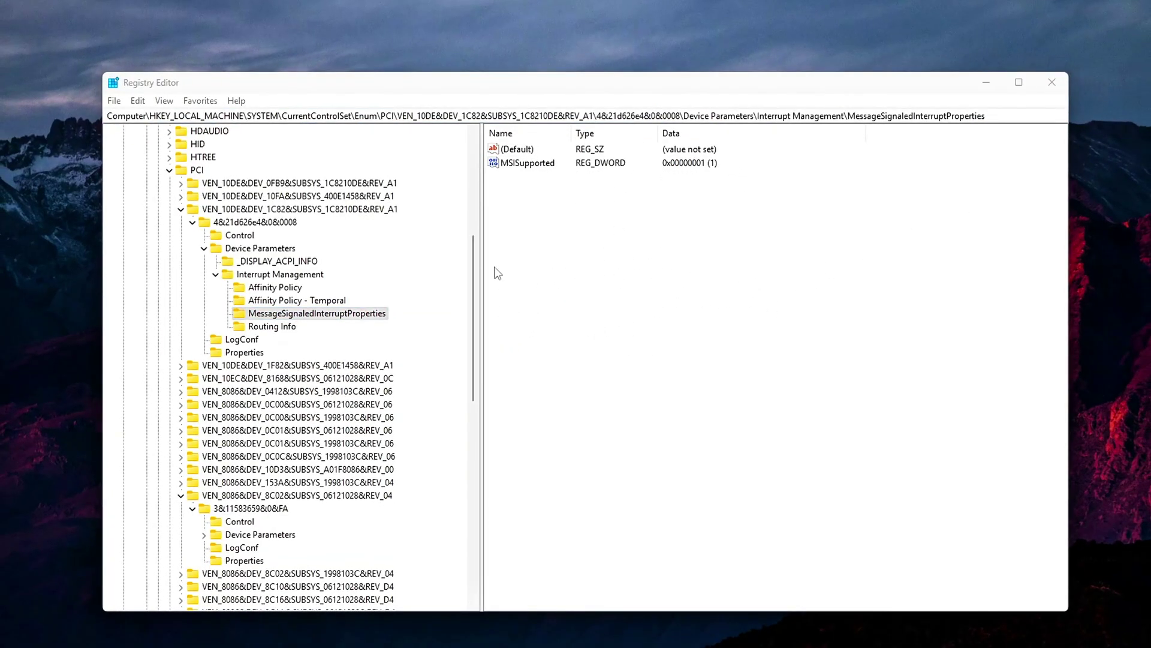
# - Confirm the MSISupported DWORD stays at value 1
pyautogui.doubleClick(528, 163)
pyautogui.moveTo(302, 160); pyautogui.dragTo(791, 262)
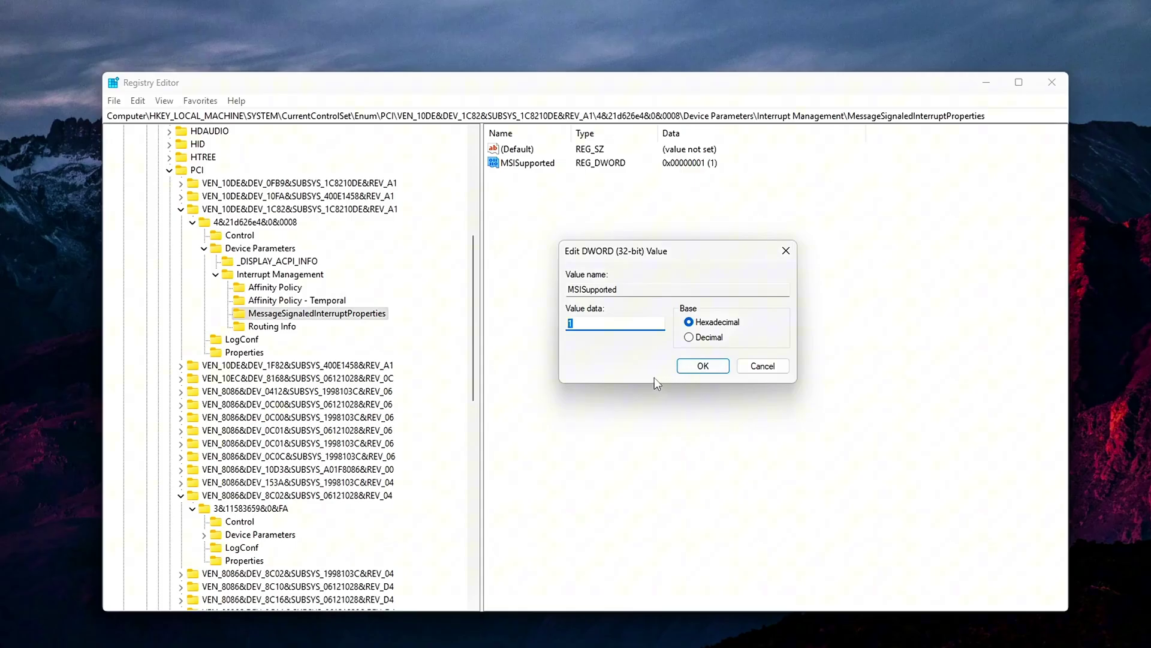
pyautogui.click(702, 367)
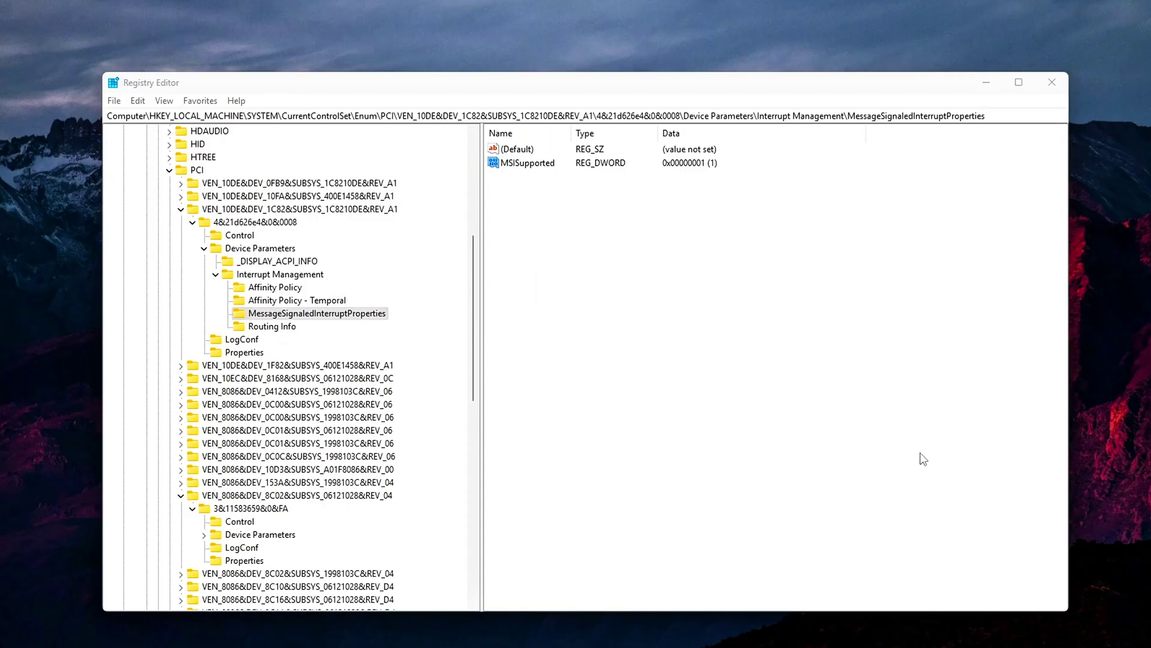
# - Add a new DWORD (32-bit) value named Priority and set it to 3
pyautogui.rightClick(602, 322)
pyautogui.moveTo(641, 325)
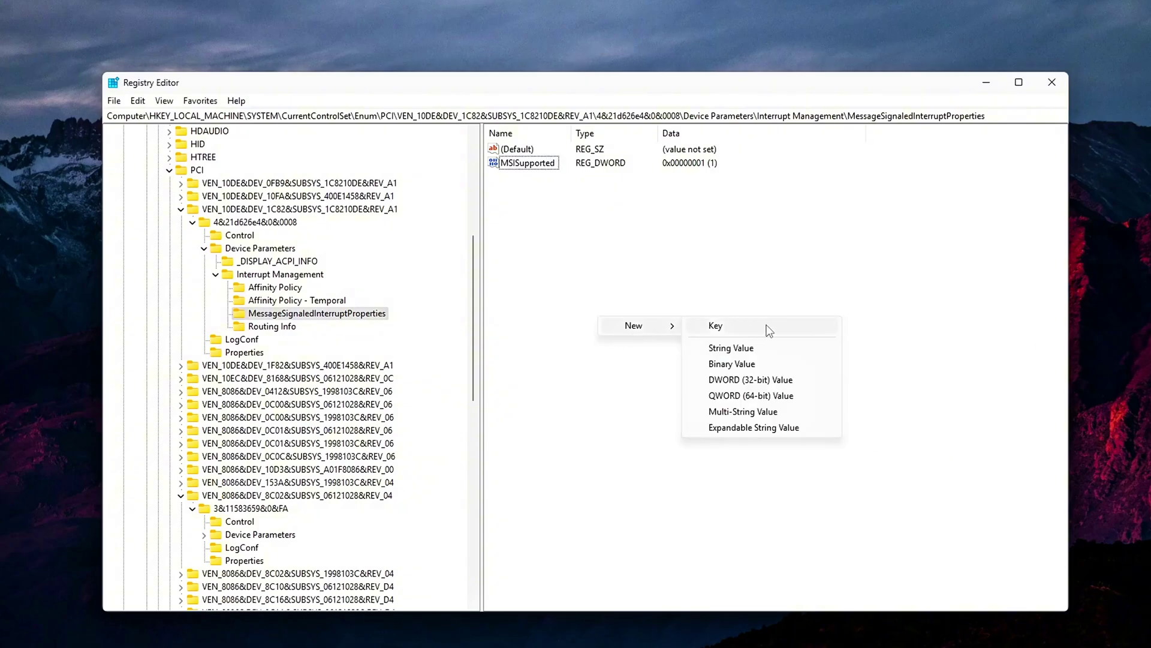
pyautogui.click(760, 380)
pyautogui.write('Priority')
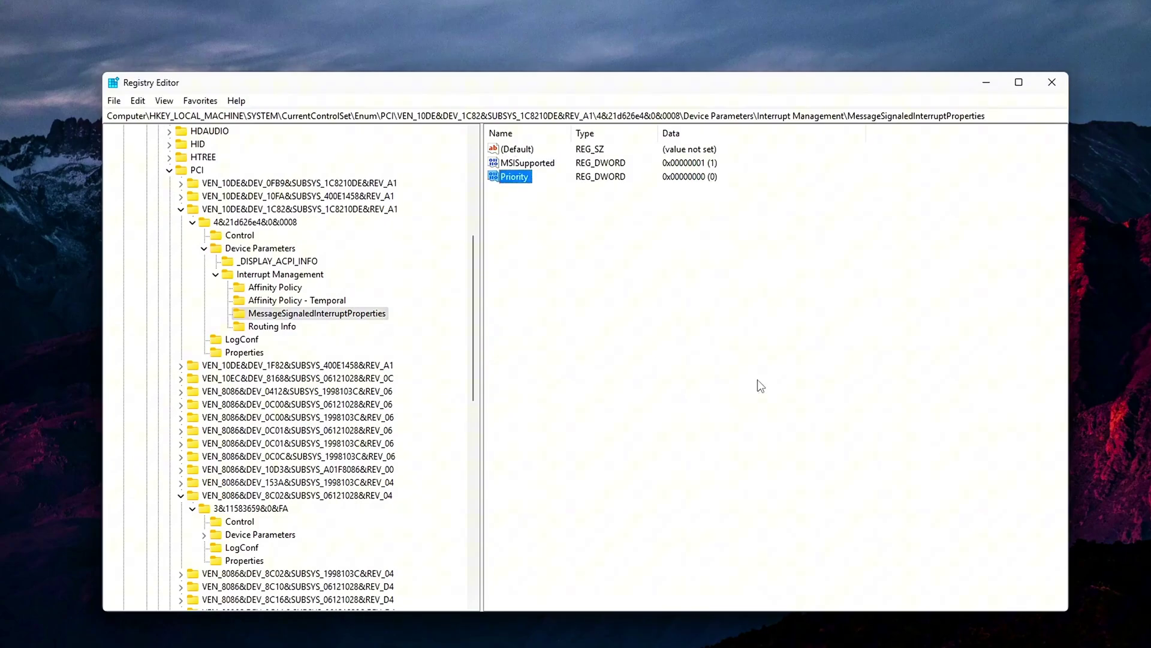
pyautogui.press('Return')
pyautogui.moveTo(295, 147); pyautogui.dragTo(671, 306)
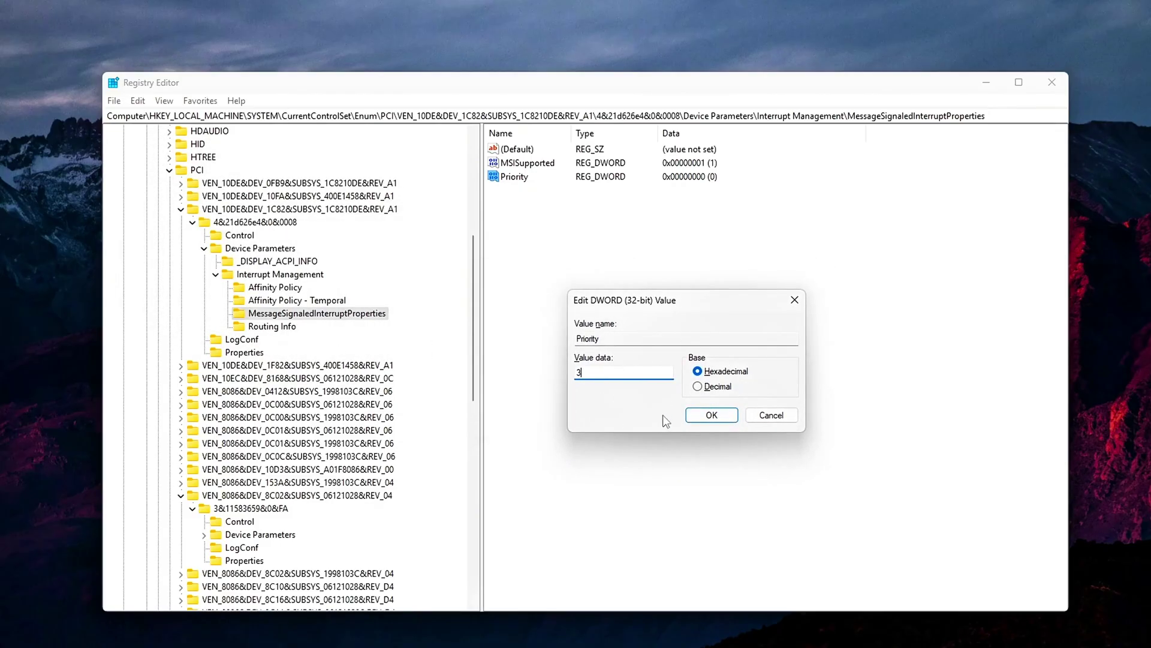
pyautogui.click(712, 415)
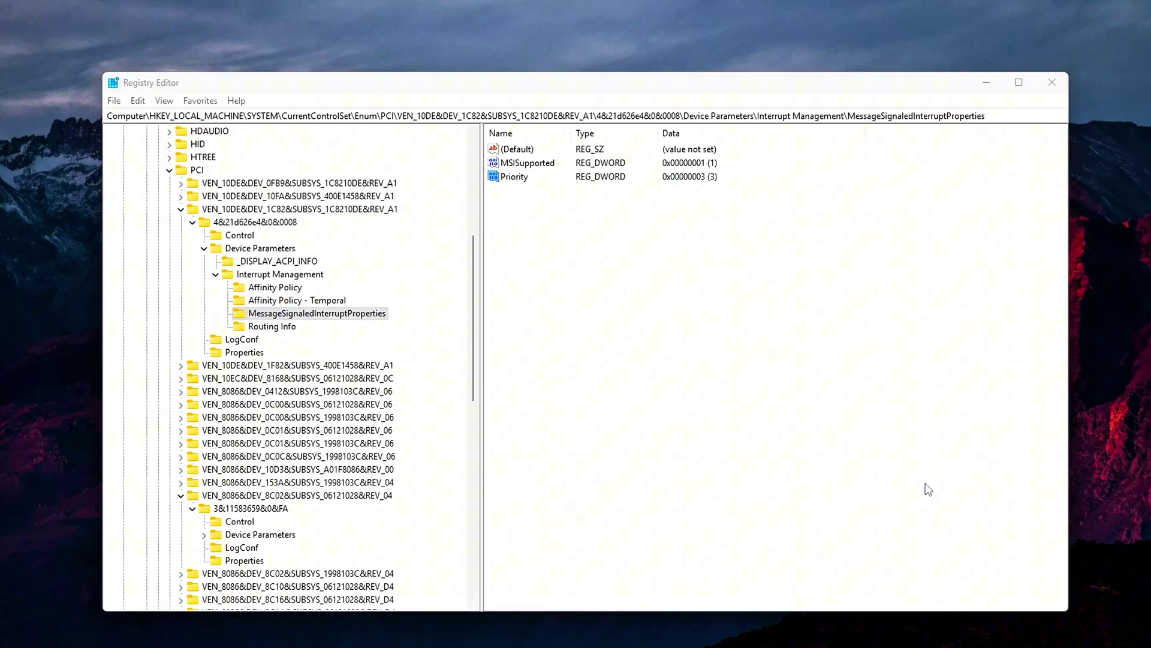
# - Create a DWORD (32-bit) value named MessageNumberLimit and set it to 1
pyautogui.rightClick(662, 334)
pyautogui.moveTo(710, 342)
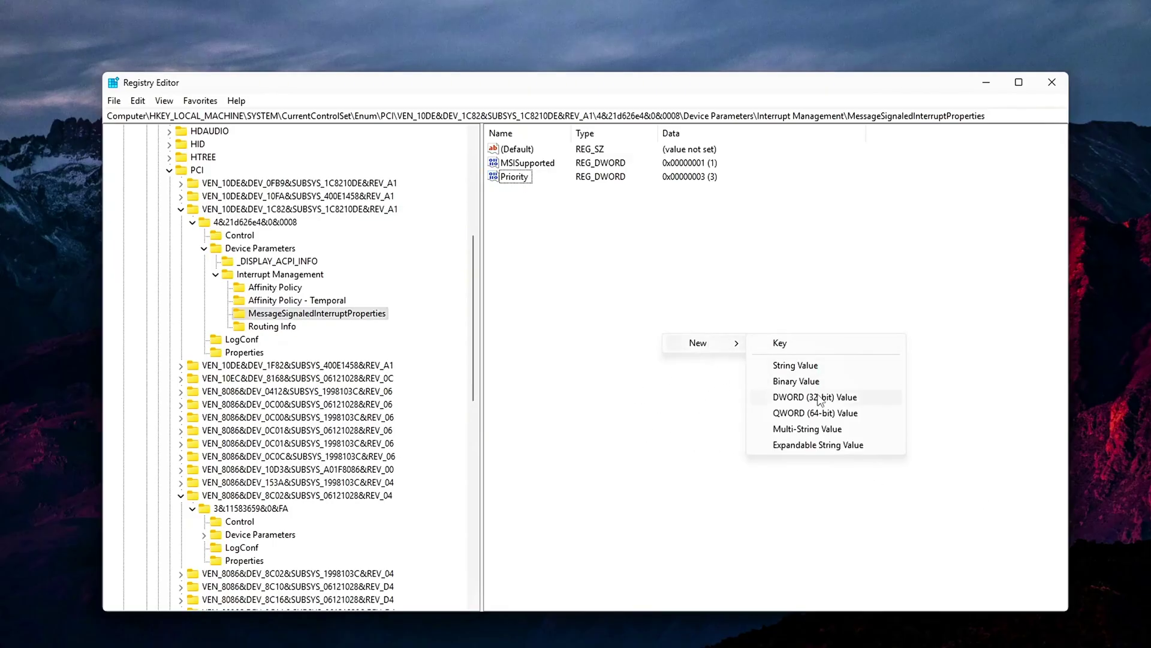
pyautogui.click(820, 397)
pyautogui.write('MessageNumberLimit')
pyautogui.press('Return')
pyautogui.press('Return')
pyautogui.moveTo(318, 147); pyautogui.dragTo(728, 276)
pyautogui.write('1')
pyautogui.click(696, 391)
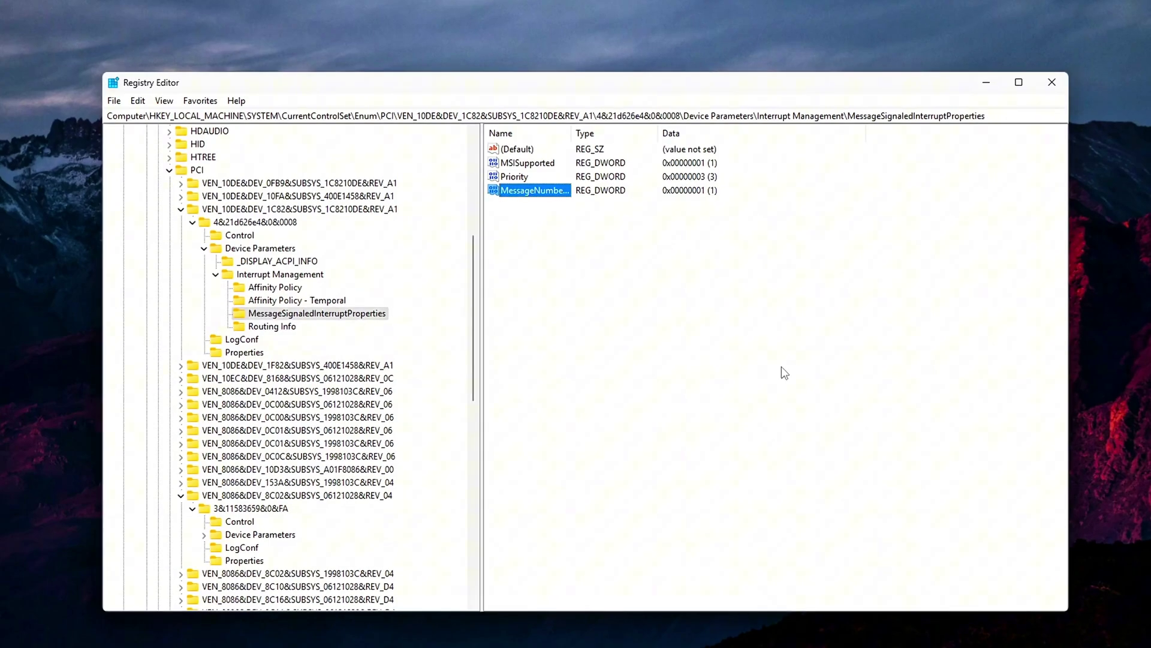
pyautogui.moveTo(784, 391); pyautogui.dragTo(515, 286)
pyautogui.moveTo(665, 452); pyautogui.dragTo(489, 144)
pyautogui.click(609, 291)
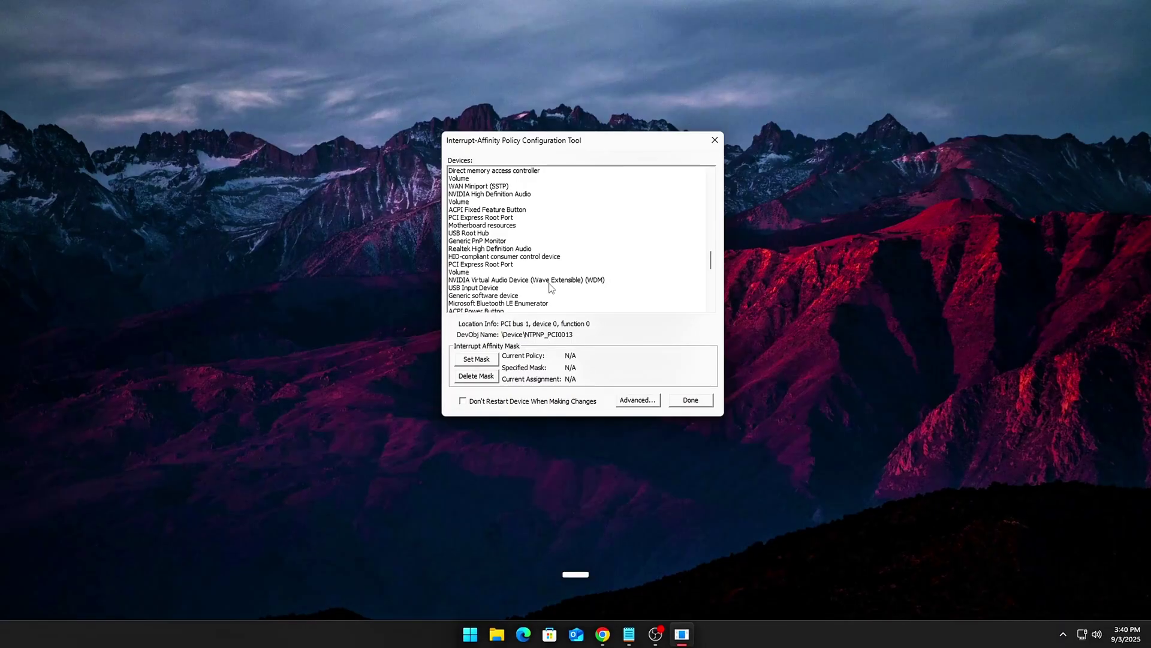
# - Scroll the Devices list and select the NVIDIA GeForce GTX 1050 Ti
pyautogui.scroll(8, 551, 288)
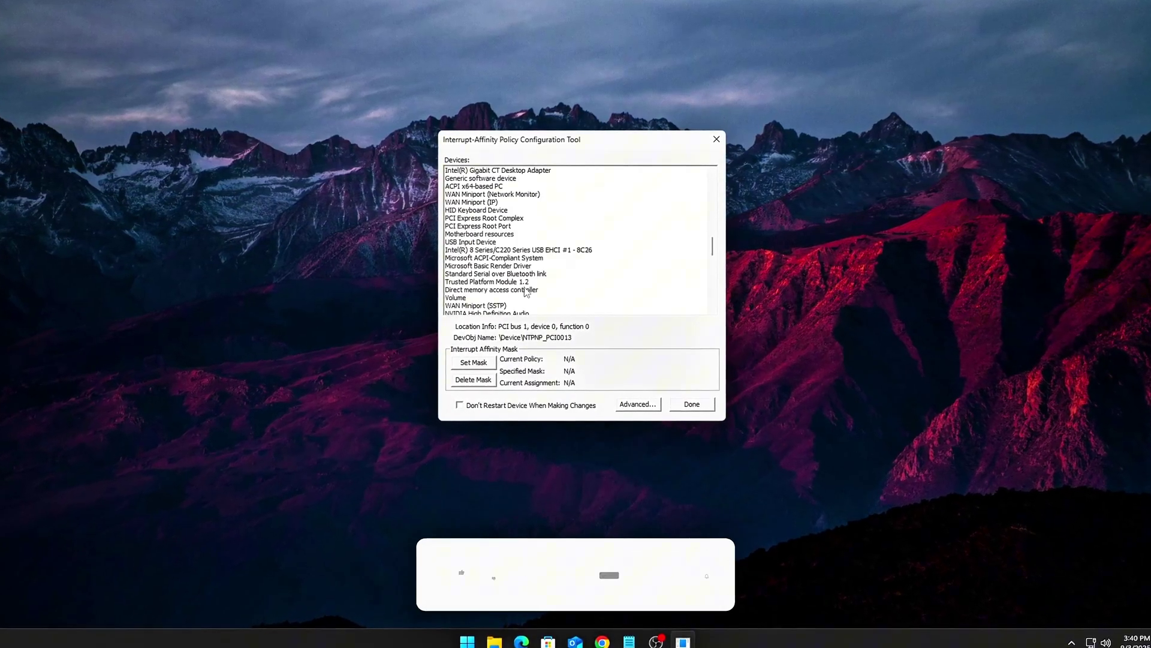
pyautogui.scroll(10, 506, 241)
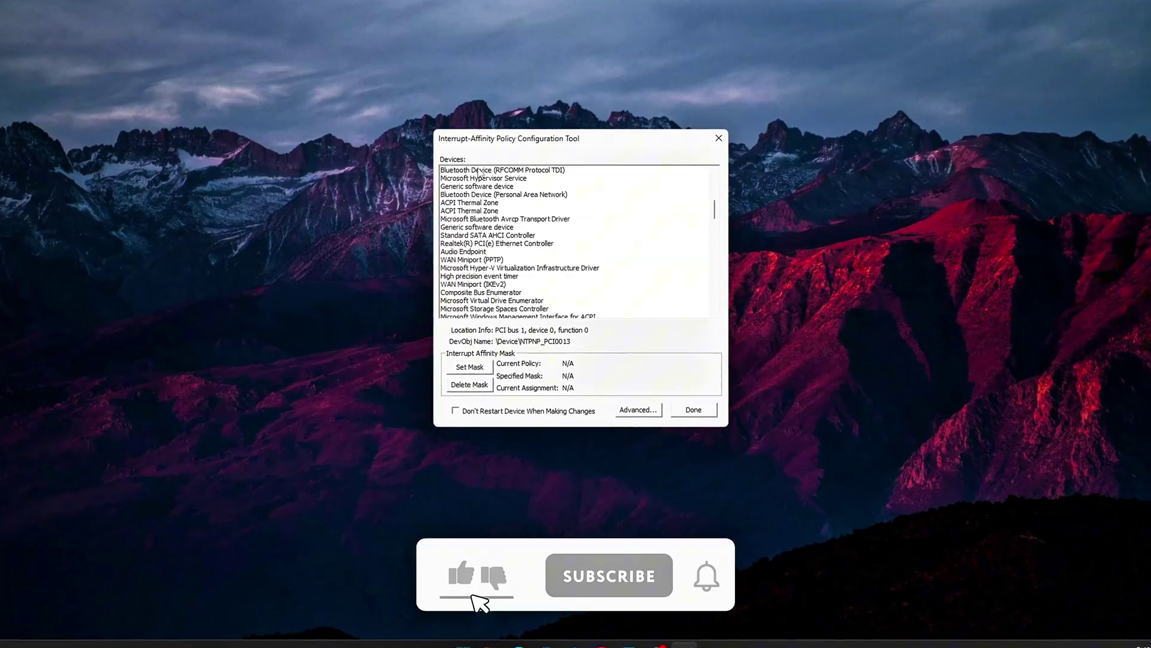
pyautogui.click(480, 171)
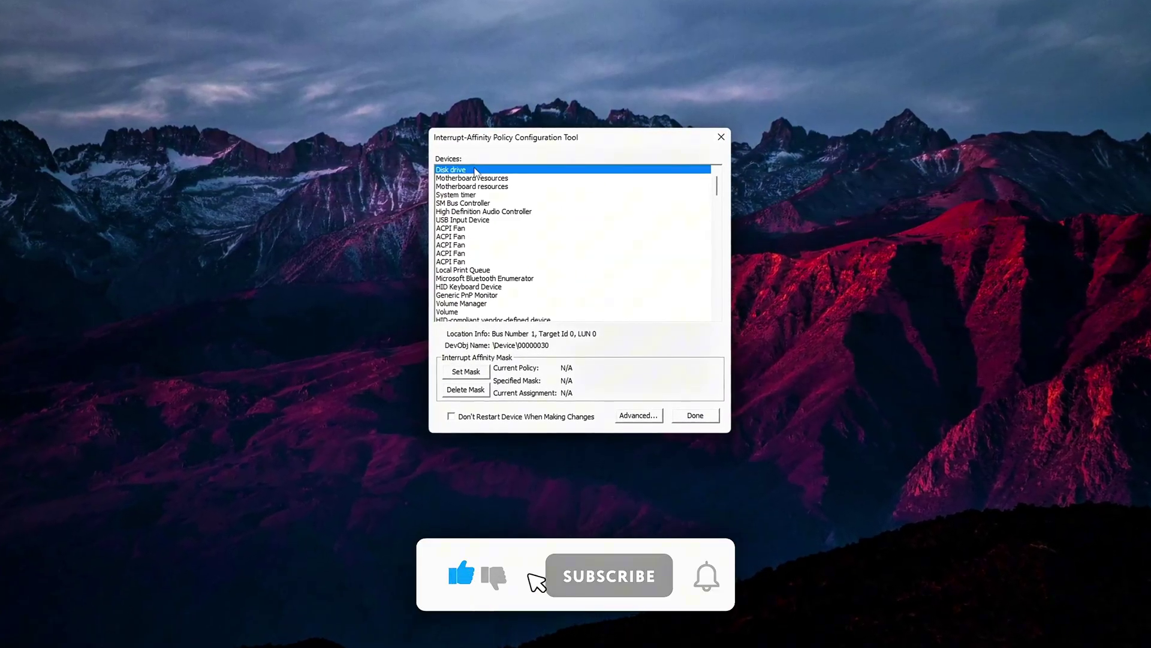
pyautogui.press('n')
pyautogui.press('n')
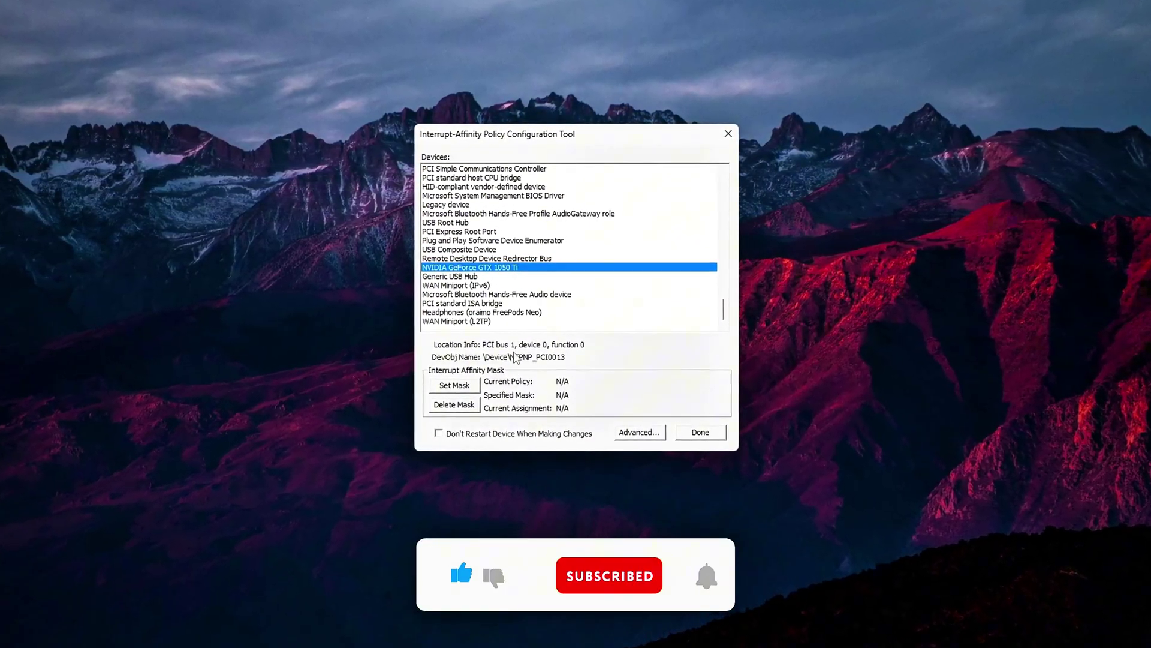
# - Set the GTX 1050 Ti's affinity mask to CPU 2 only (mask 0x4)
pyautogui.click(639, 431)
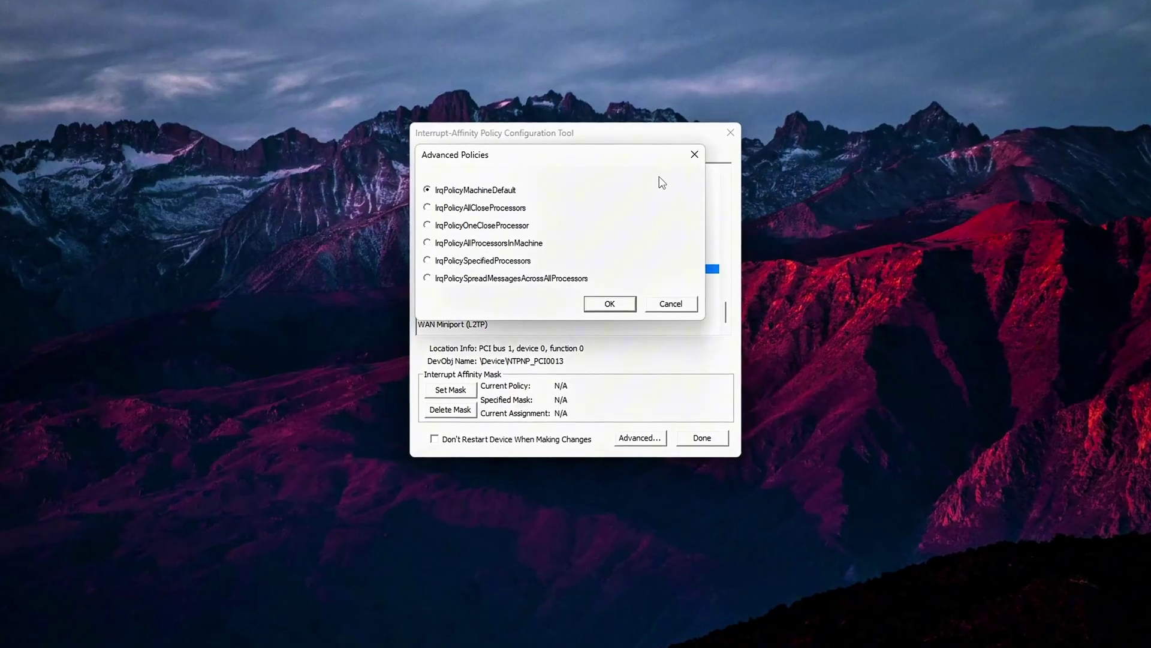
pyautogui.click(670, 303)
pyautogui.click(450, 390)
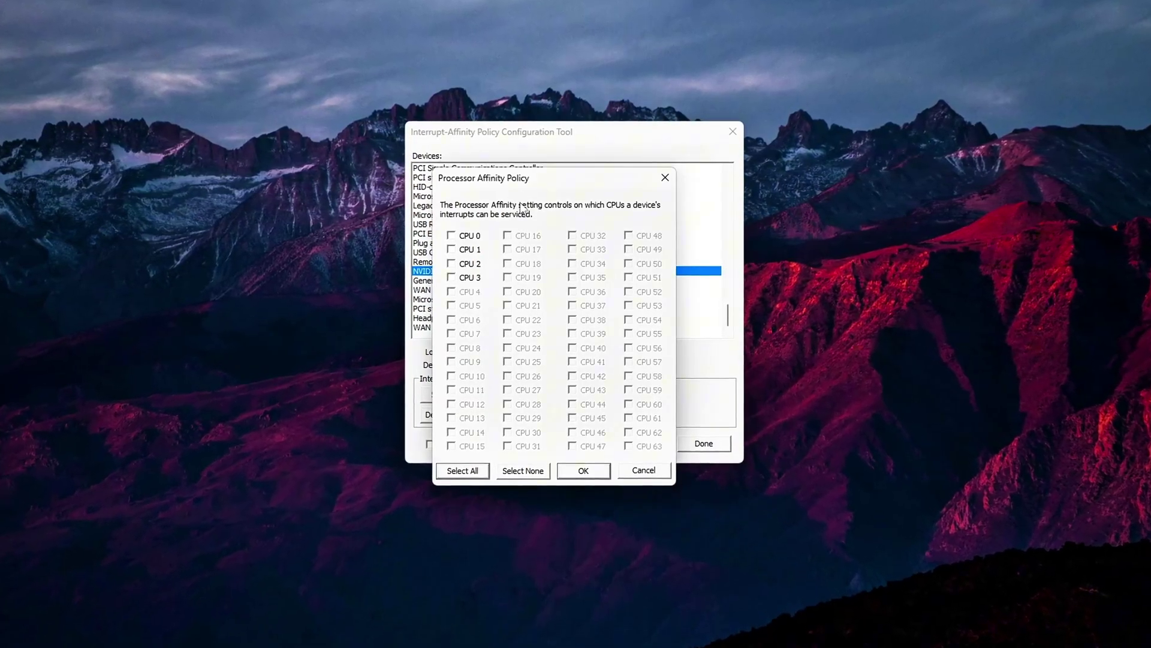
pyautogui.moveTo(543, 179); pyautogui.dragTo(812, 164)
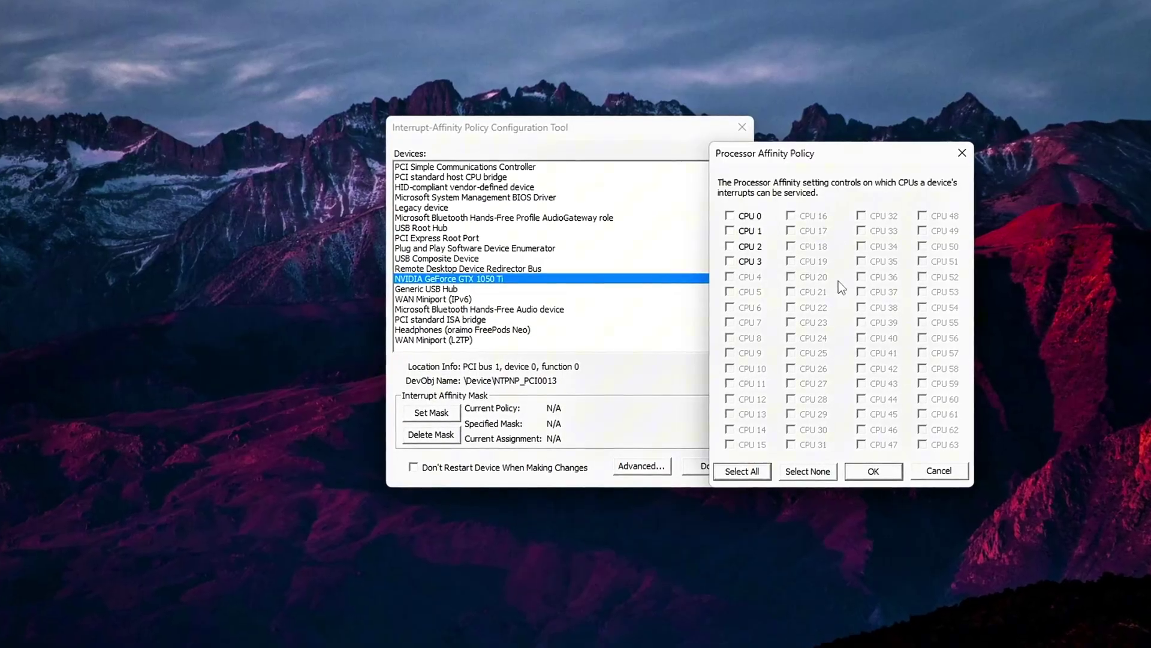
pyautogui.click(730, 247)
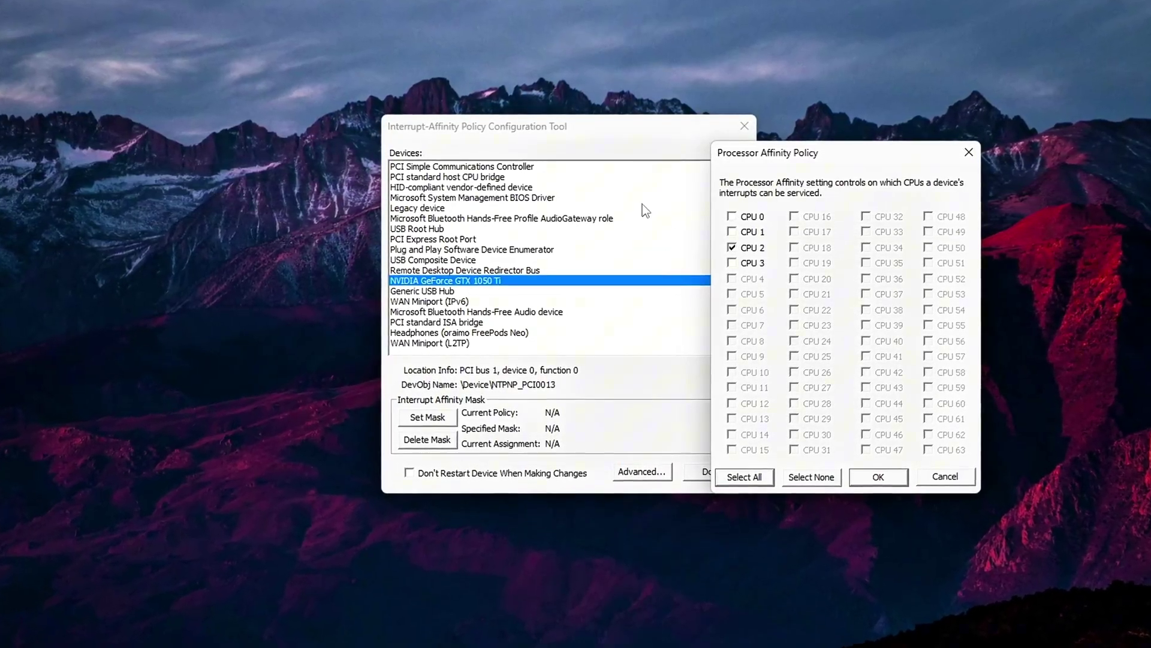
pyautogui.press('Return')
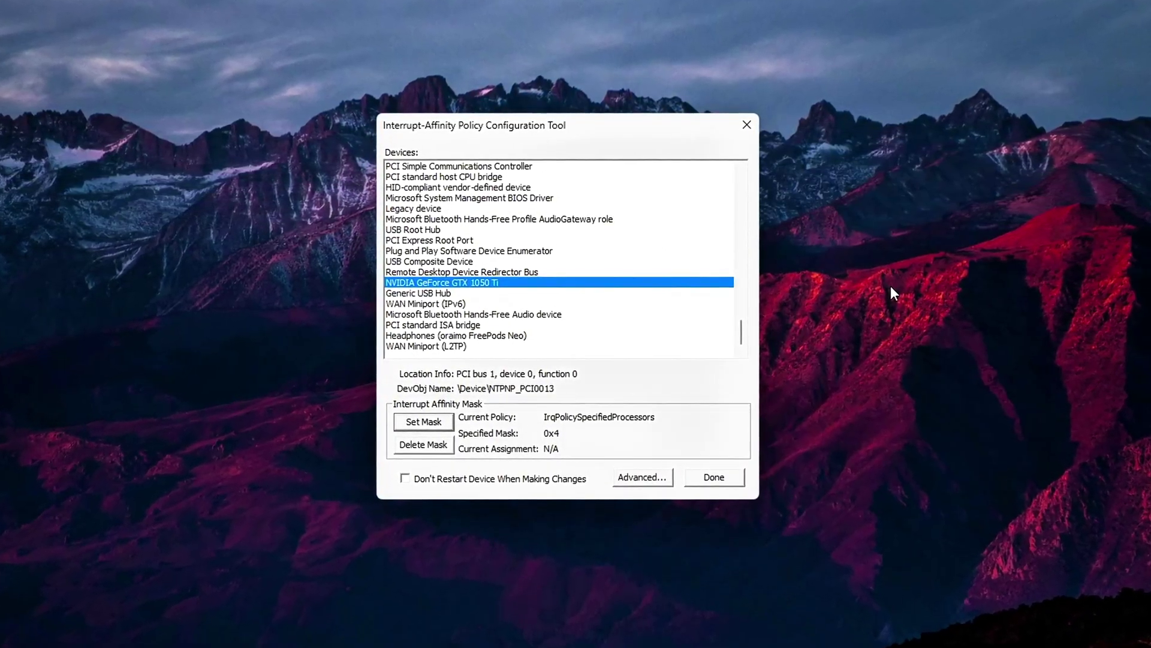
# - Move down the device list from Programmable interrupt controller to USB Root Hub (USB 3.0)
pyautogui.scroll(5, 743, 323)
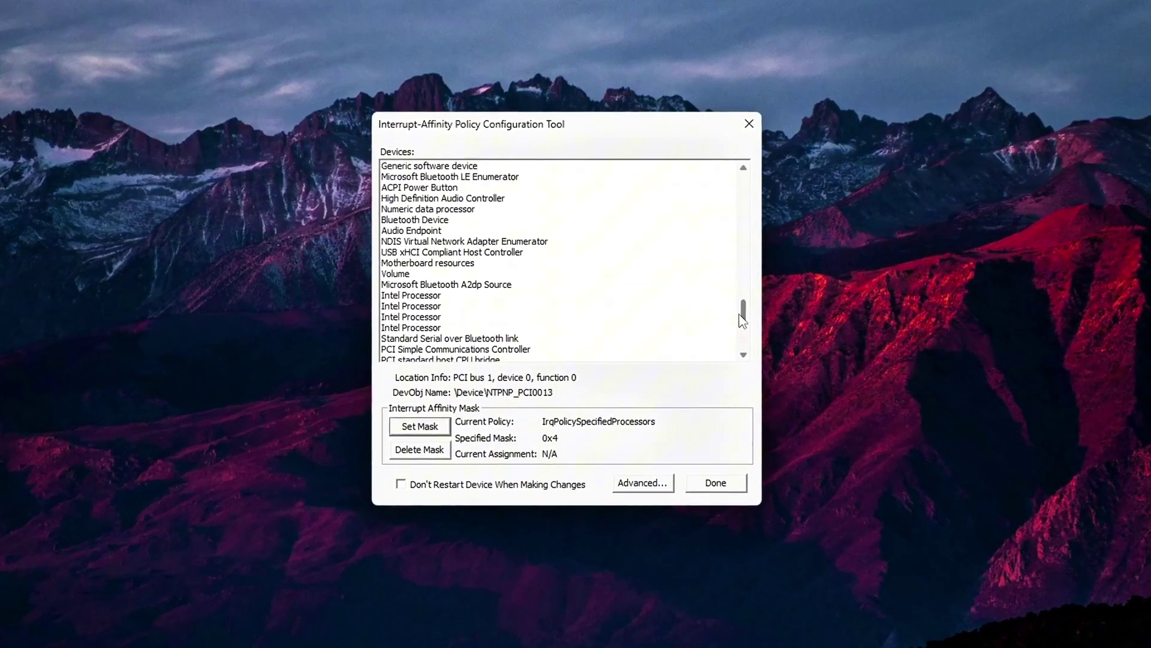
pyautogui.moveTo(743, 321); pyautogui.dragTo(779, 265)
pyautogui.click(479, 202)
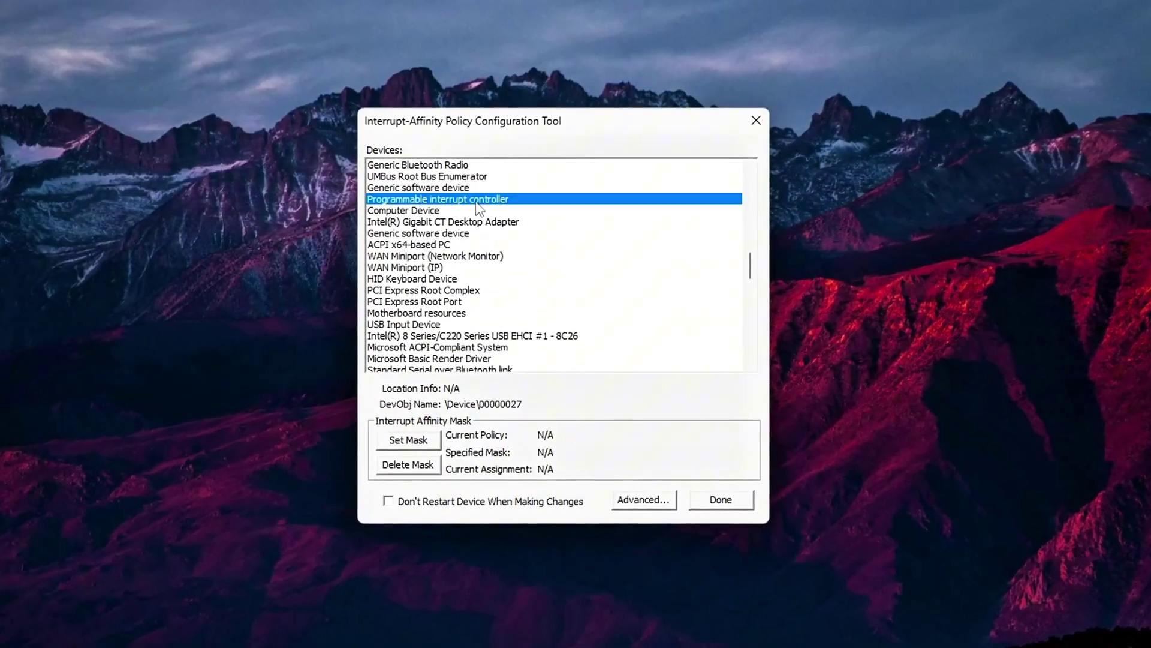
pyautogui.press('Down')
pyautogui.press('Down')
pyautogui.press('Down')
pyautogui.press('Down')
pyautogui.press('Down')
pyautogui.press('Down')
pyautogui.press('Down')
pyautogui.press('Down')
pyautogui.press('Down')
pyautogui.press('Down')
pyautogui.press('Down')
pyautogui.press('Down')
pyautogui.press('Down')
pyautogui.press('Down')
pyautogui.press('Down')
pyautogui.press('Down')
pyautogui.press('Down')
pyautogui.press('Down')
pyautogui.press('Down')
pyautogui.press('Down')
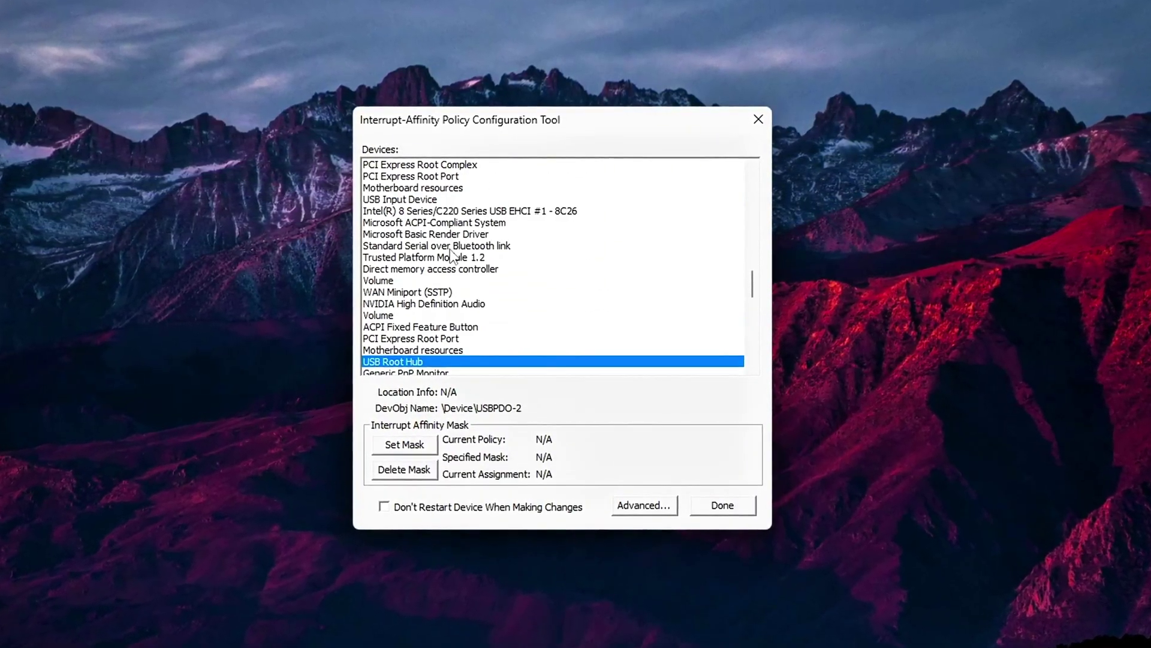
pyautogui.press('u')
pyautogui.press('u')
pyautogui.press('u')
pyautogui.press('u')
pyautogui.press('u')
pyautogui.press('u')
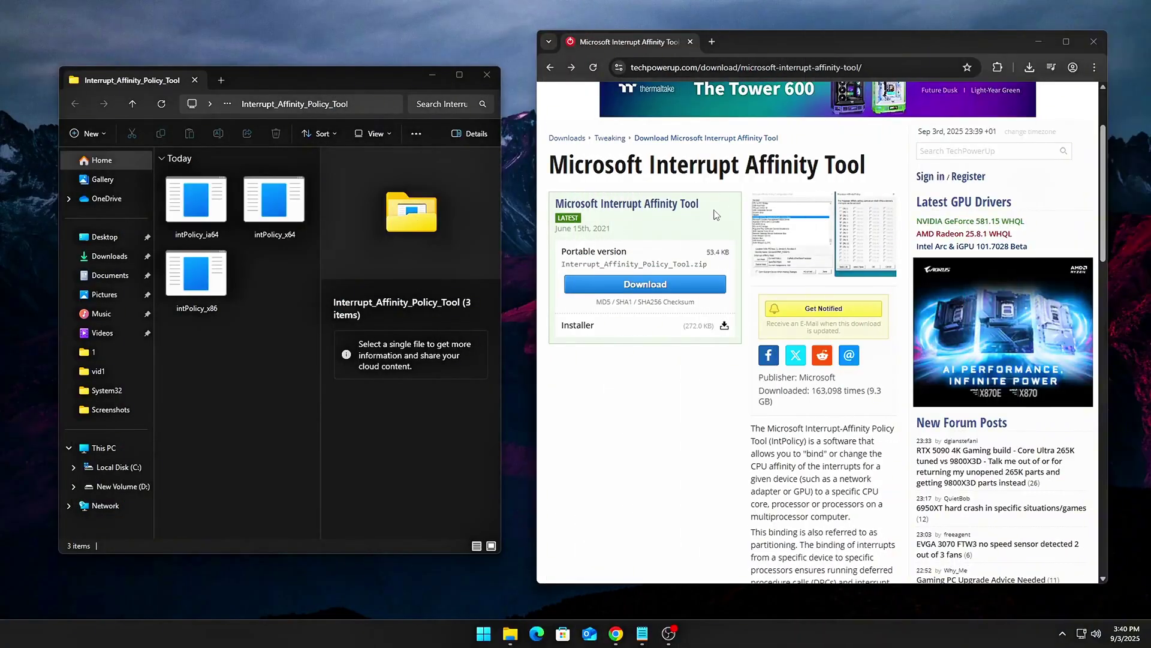
# - Download the Interrupt Affinity Policy Tool zip from TechPowerUp's DE server
pyautogui.click(713, 284)
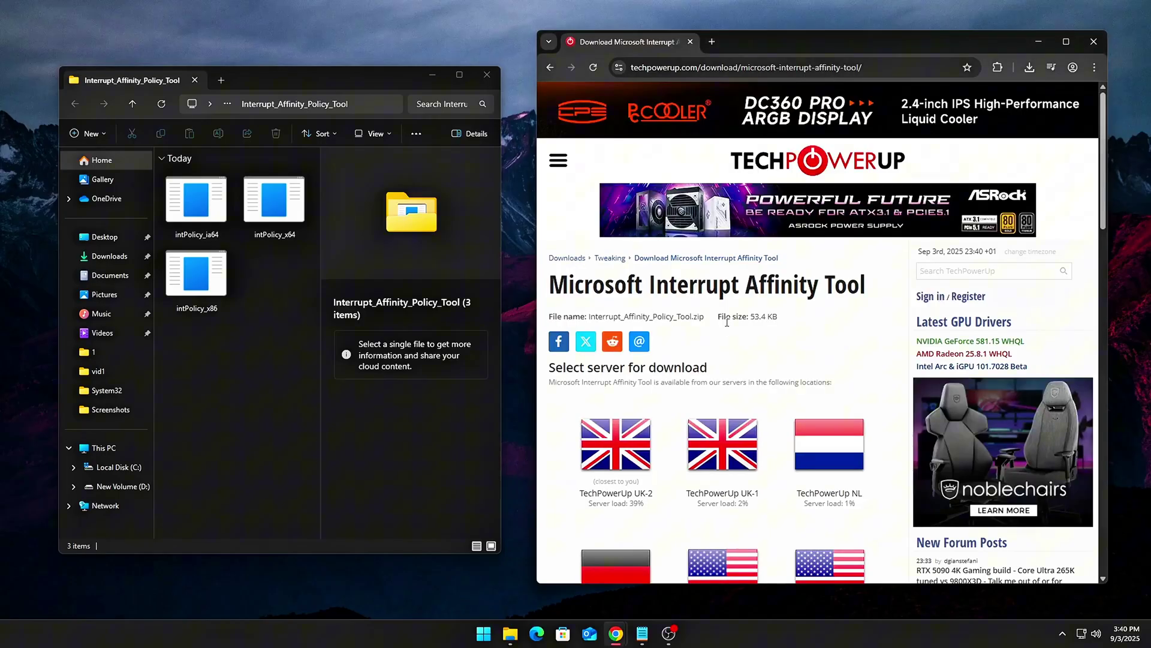
pyautogui.scroll(-3, 651, 249)
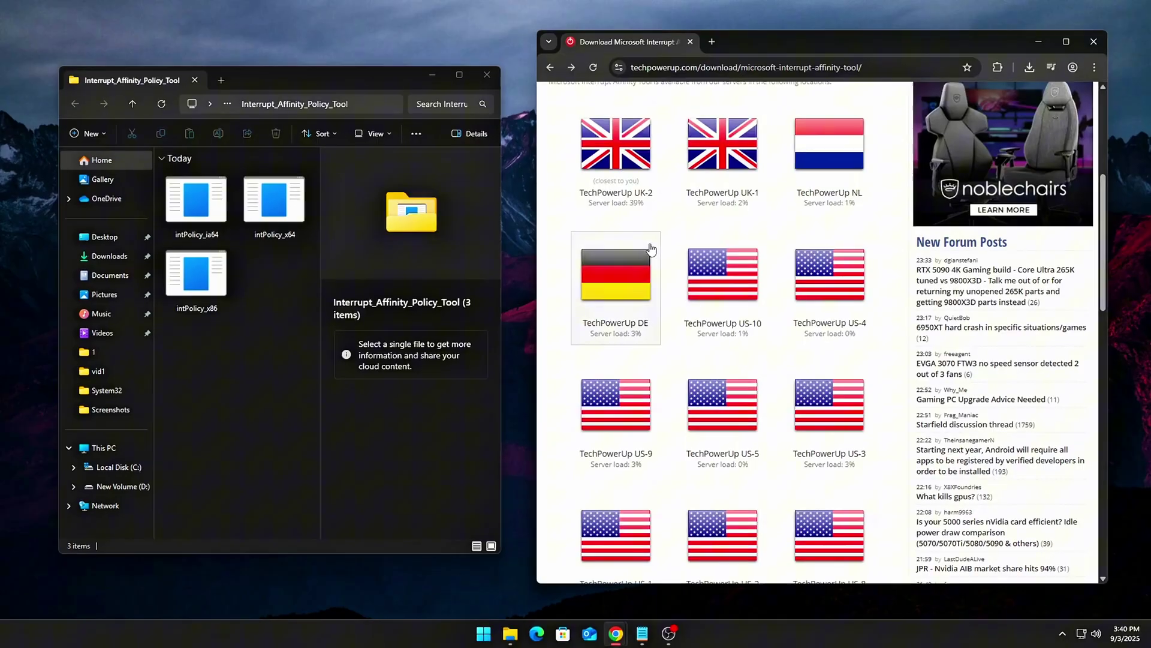
pyautogui.click(651, 249)
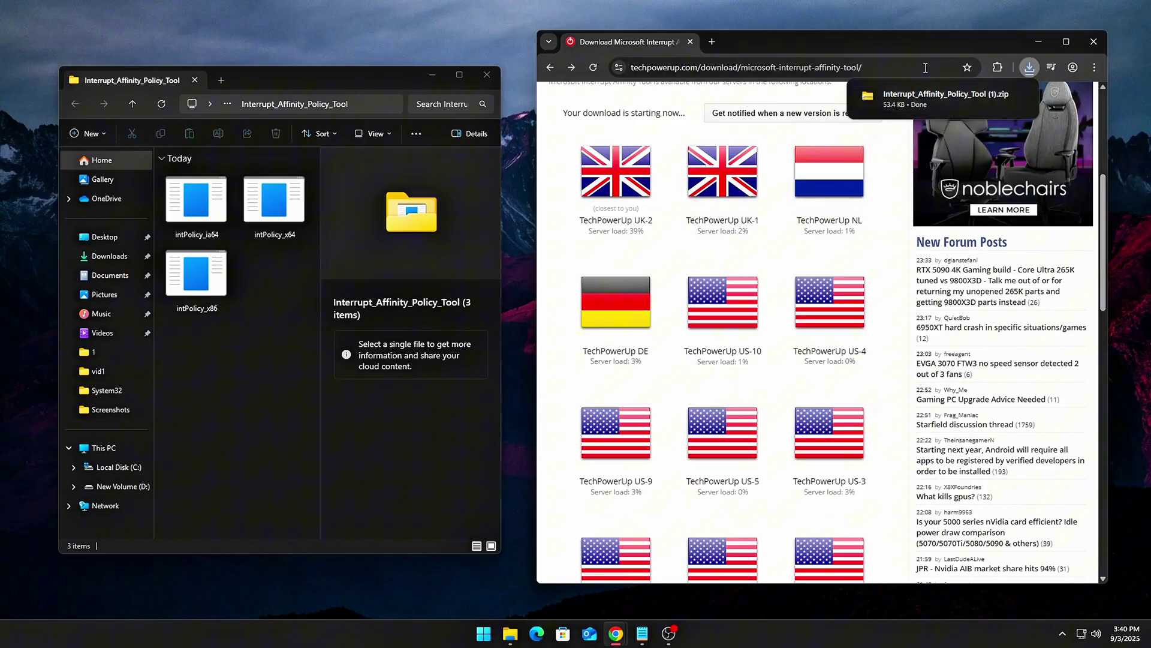
# - Close Chrome and select intPolicy_x64 in the intPolicy folder
pyautogui.click(1093, 42)
pyautogui.moveTo(341, 74); pyautogui.dragTo(636, 84)
pyautogui.click(564, 210)
# - Run intPolicy_x64 as administrator and select the NVIDIA GeForce GTX 1050 Ti
pyautogui.rightClick(561, 232)
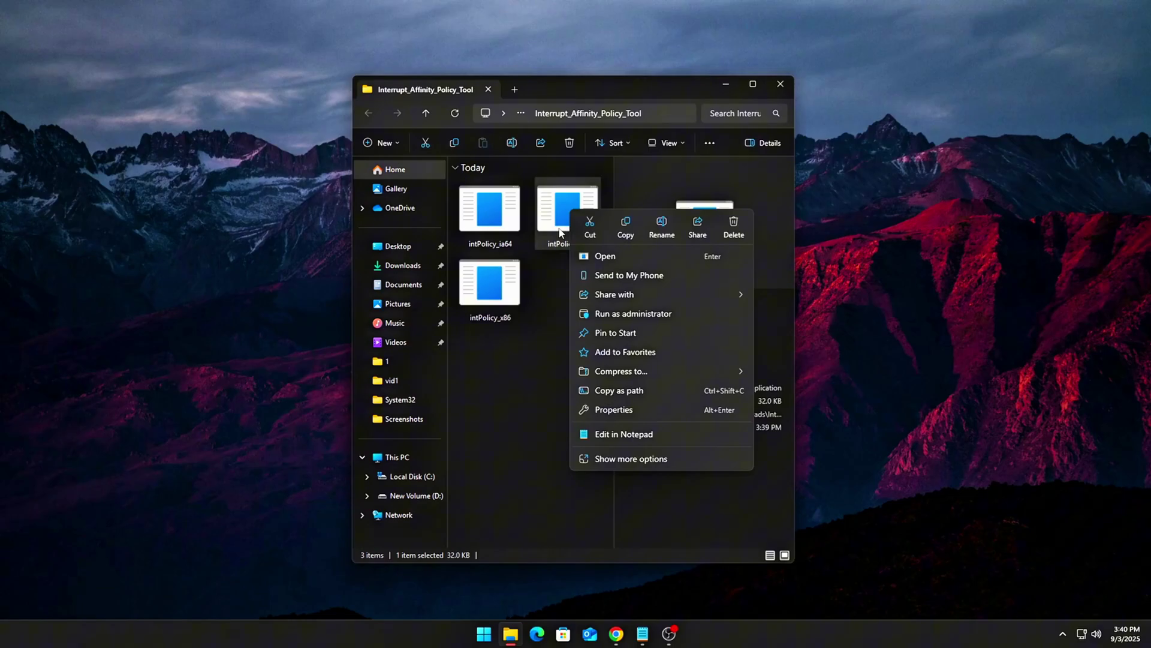
pyautogui.click(633, 313)
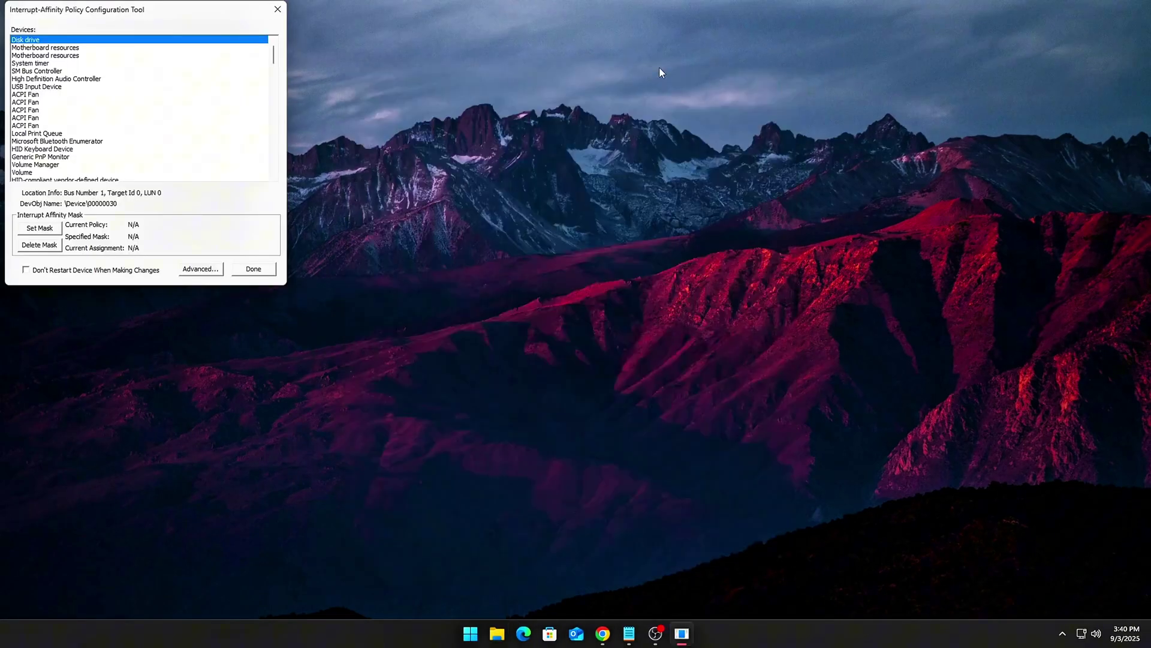
pyautogui.moveTo(168, 18); pyautogui.dragTo(605, 149)
pyautogui.moveTo(711, 183); pyautogui.dragTo(727, 319)
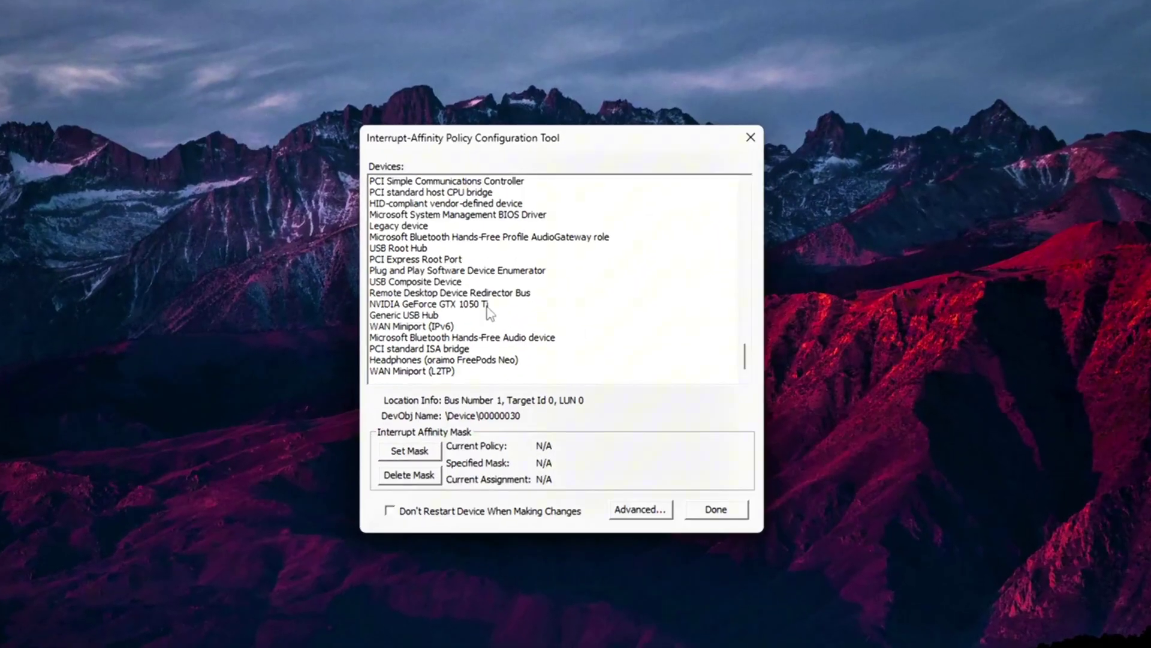
pyautogui.click(456, 304)
pyautogui.scroll(2, 669, 360)
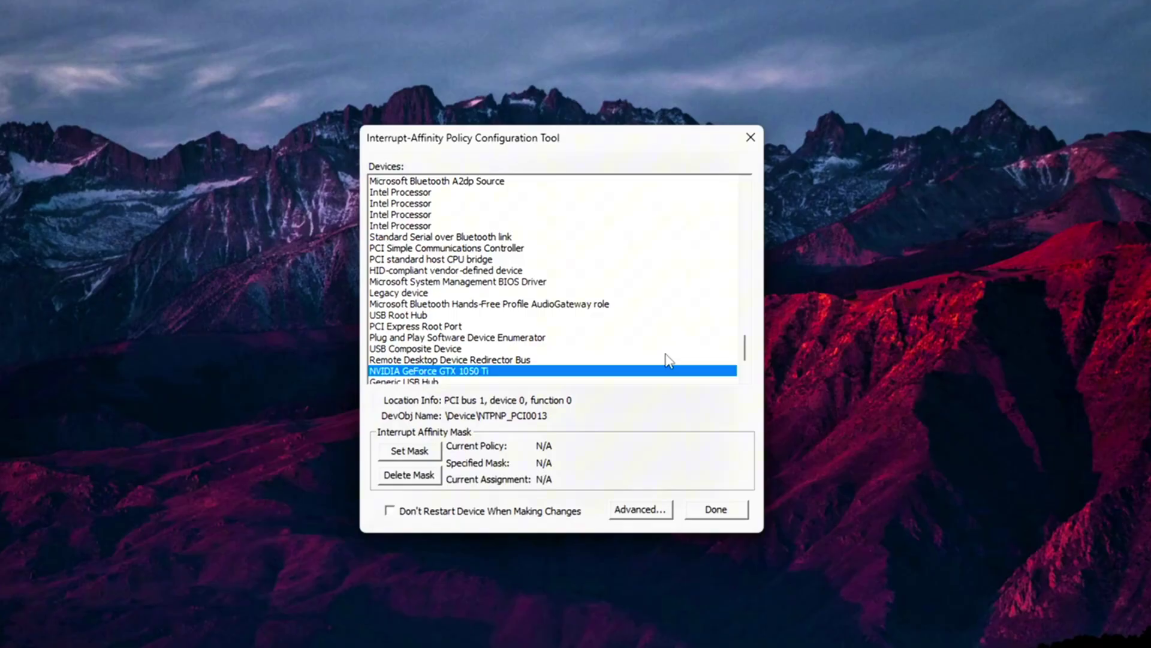
pyautogui.scroll(-2, 669, 360)
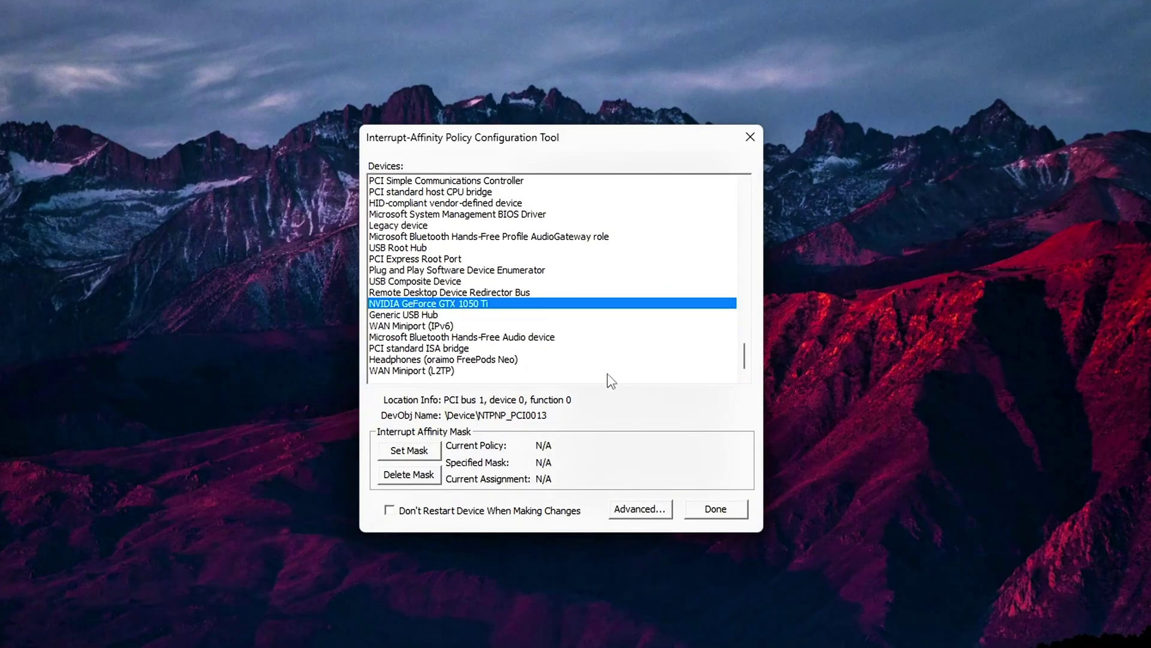
# - Set the GPU's mask to CPU 2, declining an immediate restart and accepting the reboot notice
pyautogui.click(628, 516)
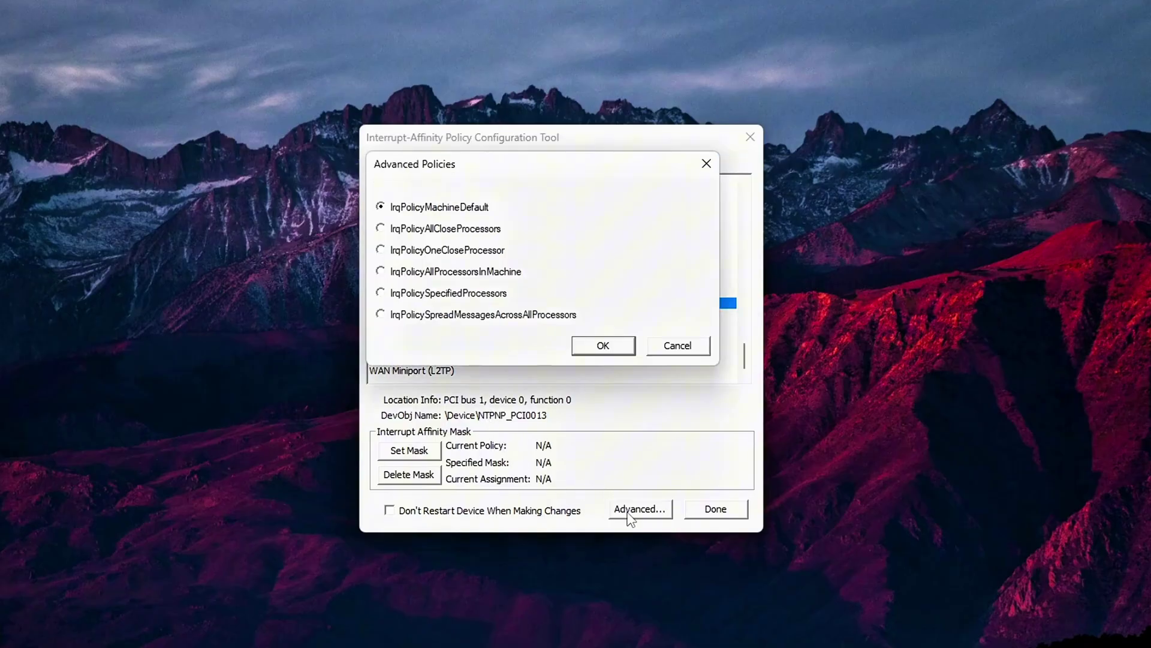
pyautogui.click(706, 164)
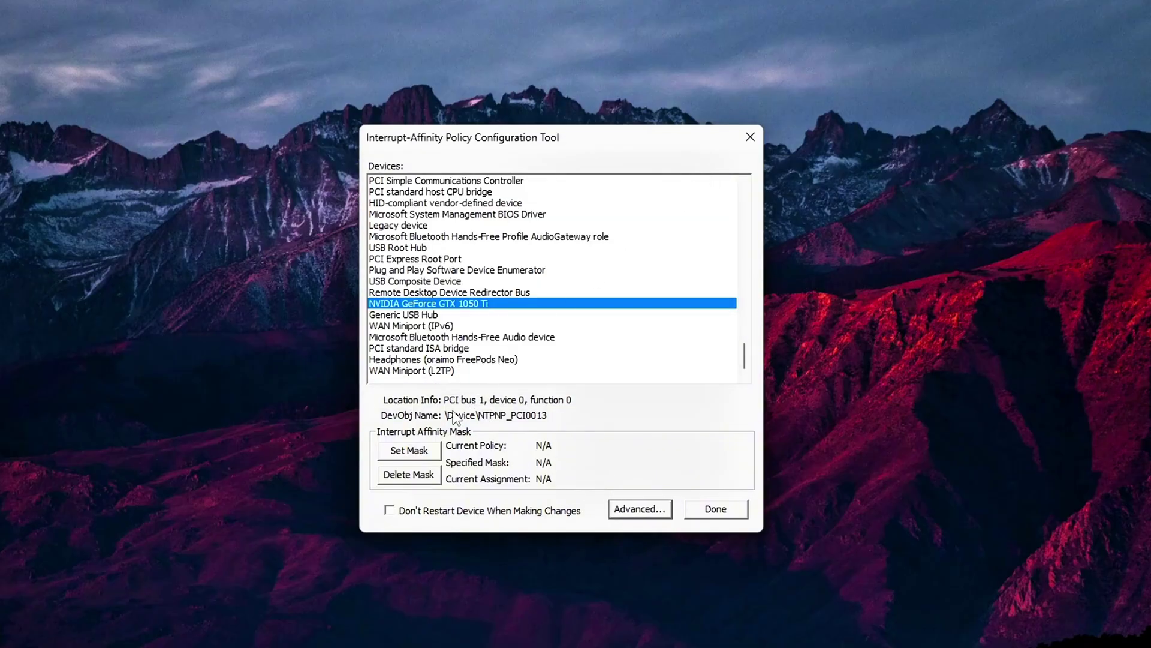
pyautogui.click(414, 456)
pyautogui.moveTo(522, 198); pyautogui.dragTo(841, 172)
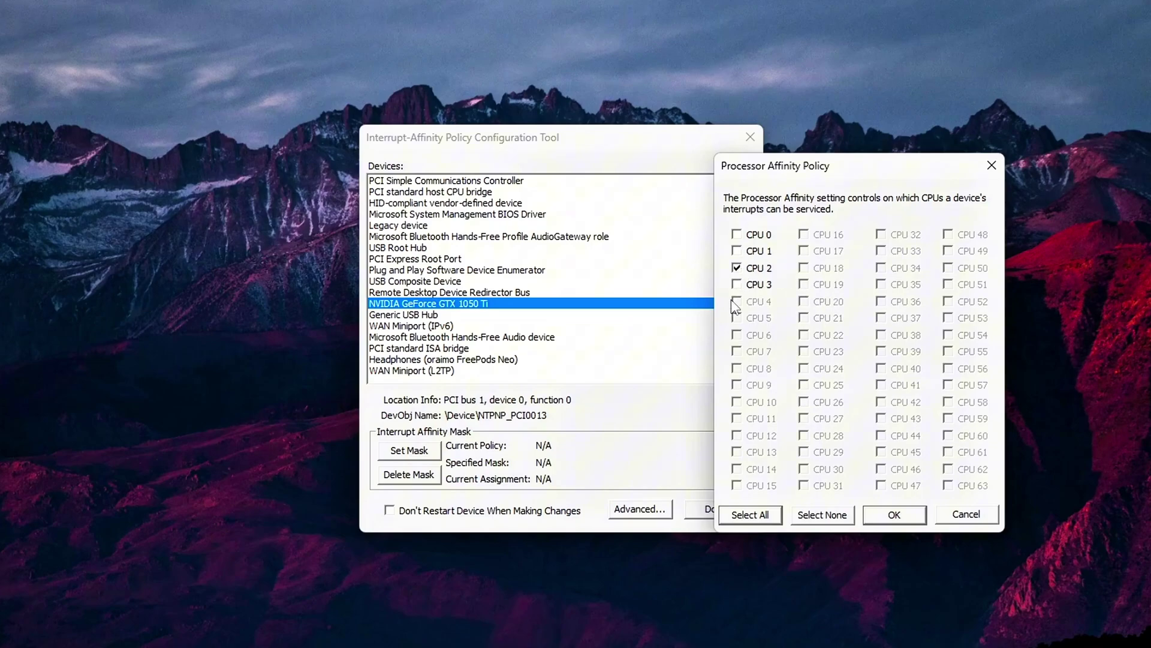
pyautogui.click(872, 518)
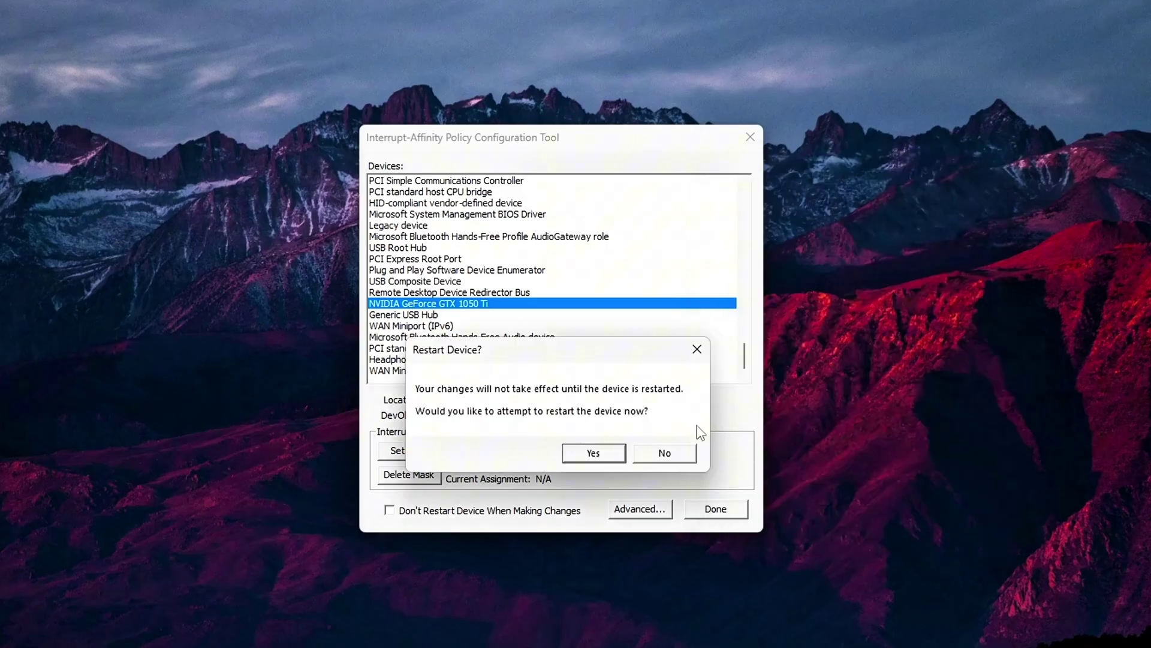
pyautogui.click(673, 462)
pyautogui.click(640, 448)
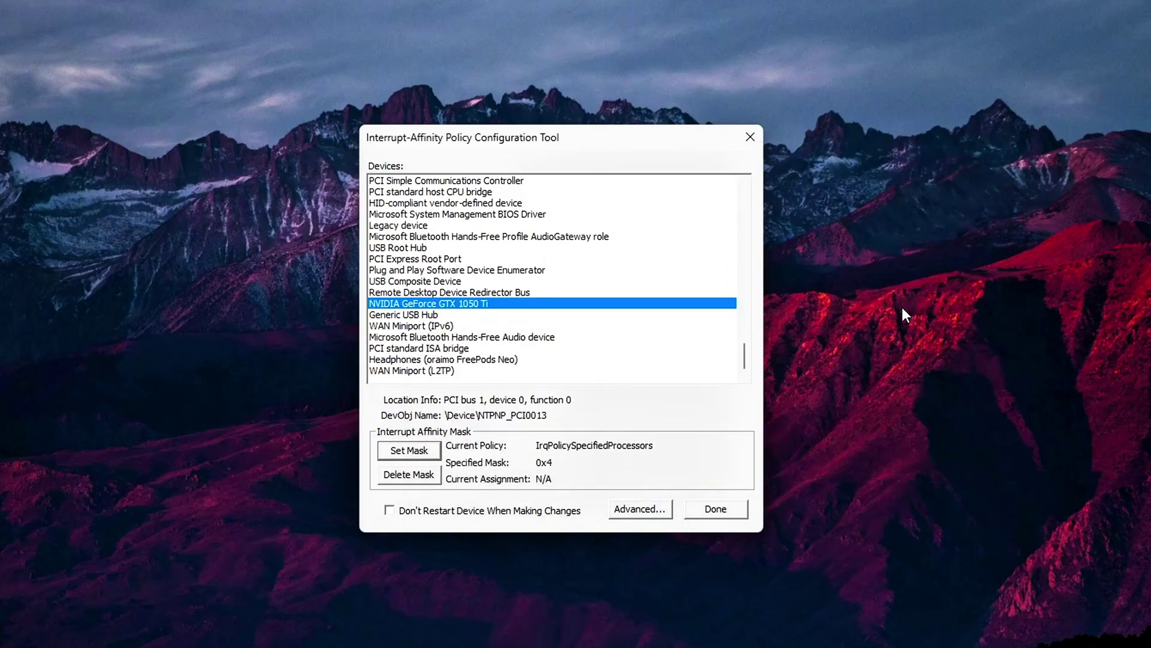
# - Navigate the device list down to USB Root Hub (USB 3.0)
pyautogui.moveTo(740, 360); pyautogui.dragTo(776, 284)
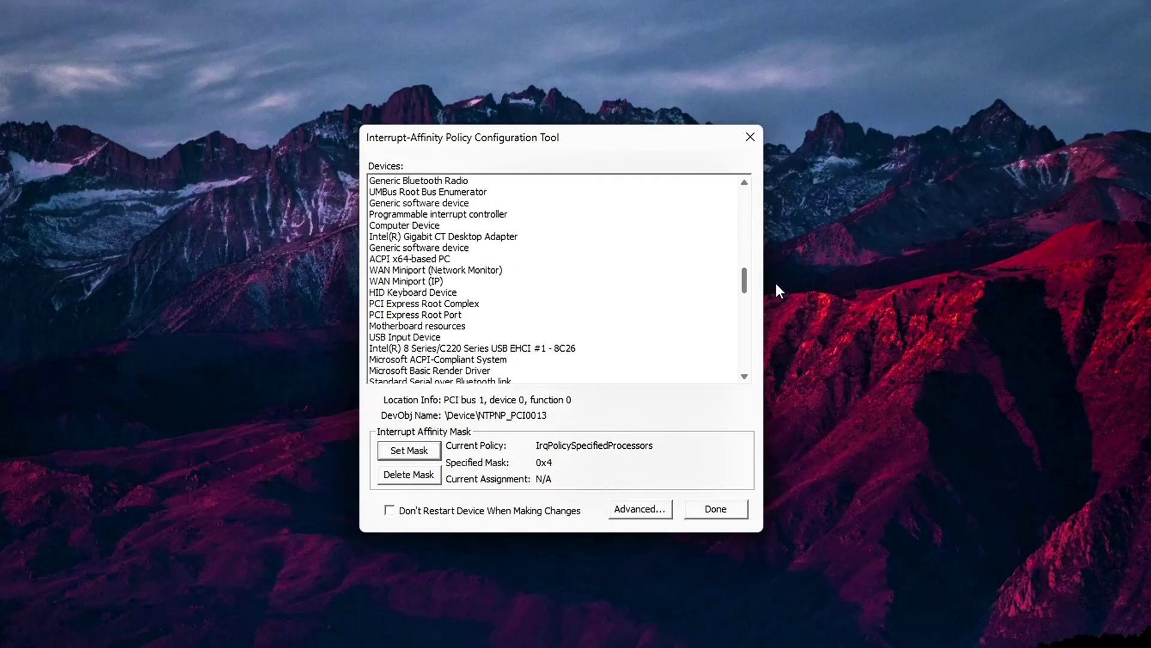
pyautogui.click(477, 216)
pyautogui.press('Down')
pyautogui.press('Down')
pyautogui.press('Down')
pyautogui.press('Down')
pyautogui.press('Down')
pyautogui.press('Down')
pyautogui.press('Down')
pyautogui.press('Down')
pyautogui.press('Down')
pyautogui.press('Down')
pyautogui.press('Down')
pyautogui.press('Down')
pyautogui.press('Down')
pyautogui.press('Down')
pyautogui.press('Down')
pyautogui.press('Down')
pyautogui.press('Down')
pyautogui.press('Down')
pyautogui.press('Down')
pyautogui.press('Down')
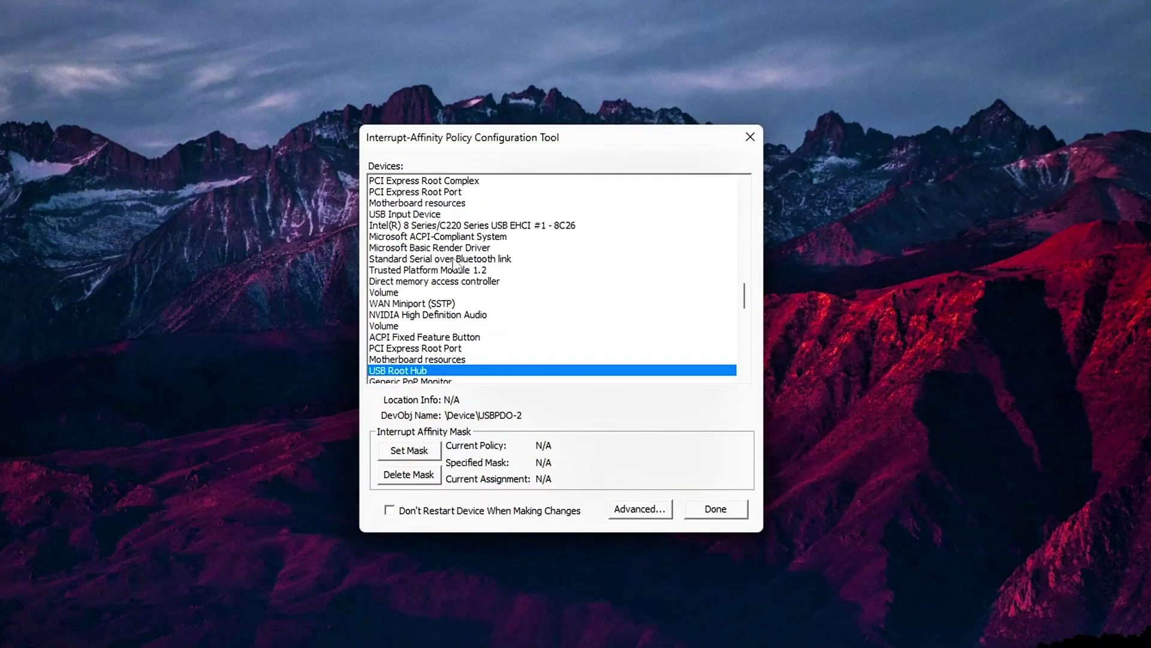
pyautogui.scroll(-2, 456, 270)
pyautogui.press('Down')
pyautogui.press('Down')
pyautogui.press('Down')
pyautogui.press('Down')
pyautogui.press('Down')
pyautogui.press('Down')
pyautogui.press('Down')
pyautogui.press('Down')
pyautogui.press('Down')
pyautogui.press('Down')
pyautogui.press('Down')
pyautogui.press('Down')
pyautogui.press('Down')
pyautogui.press('Down')
pyautogui.press('Down')
pyautogui.press('Down')
pyautogui.press('Down')
pyautogui.press('Down')
pyautogui.press('Down')
pyautogui.press('Down')
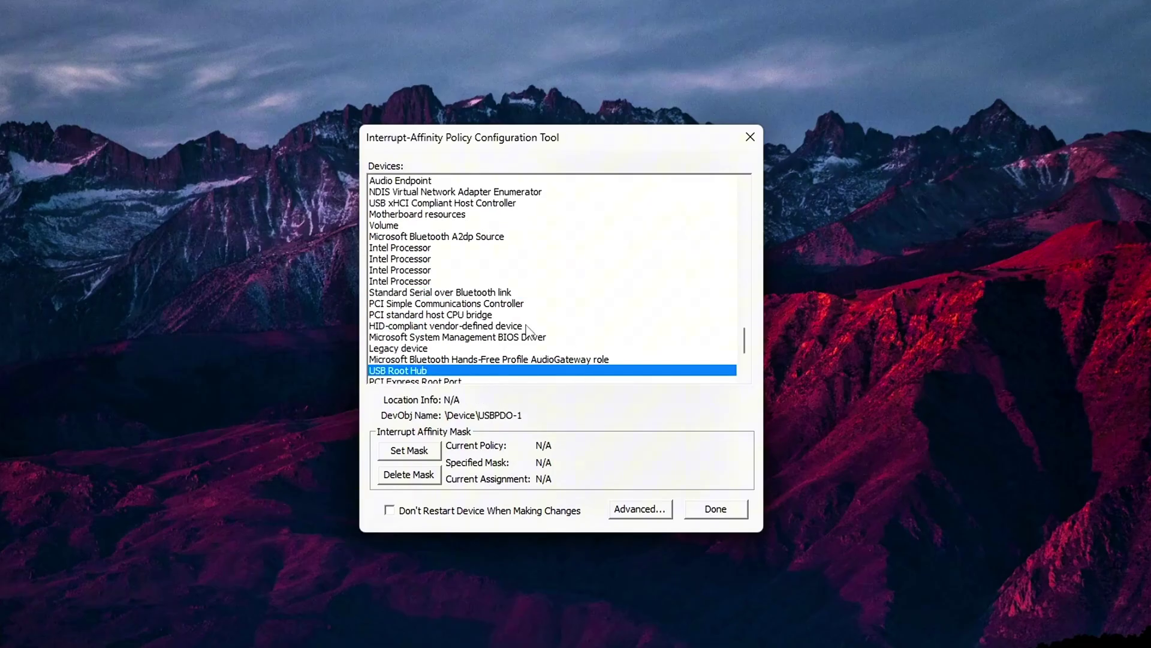
pyautogui.scroll(-3, 528, 332)
pyautogui.press('Down')
pyautogui.press('Down')
pyautogui.press('Down')
pyautogui.press('pageup')
pyautogui.press('pageup')
pyautogui.press('pageup')
pyautogui.press('pageup')
pyautogui.press('pagedown')
pyautogui.press('pagedown')
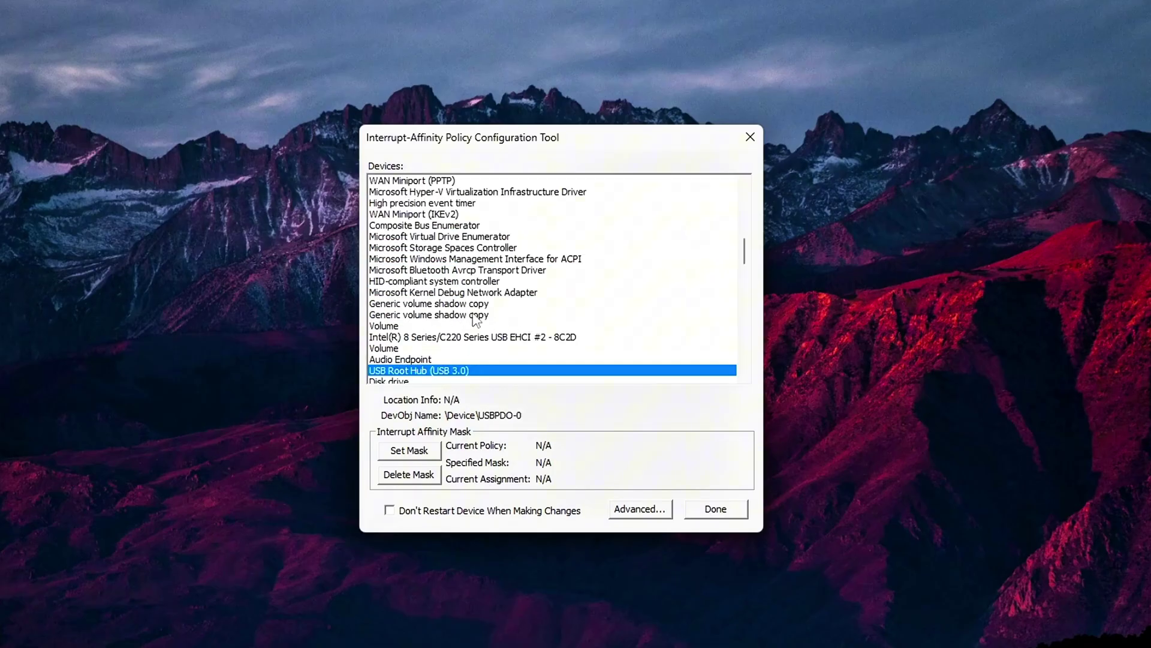
pyautogui.scroll(-3, 529, 355)
# - Set the hub's mask to CPU 0 (0x1), skipping the restart and acknowledging the reboot notice
pyautogui.click(410, 447)
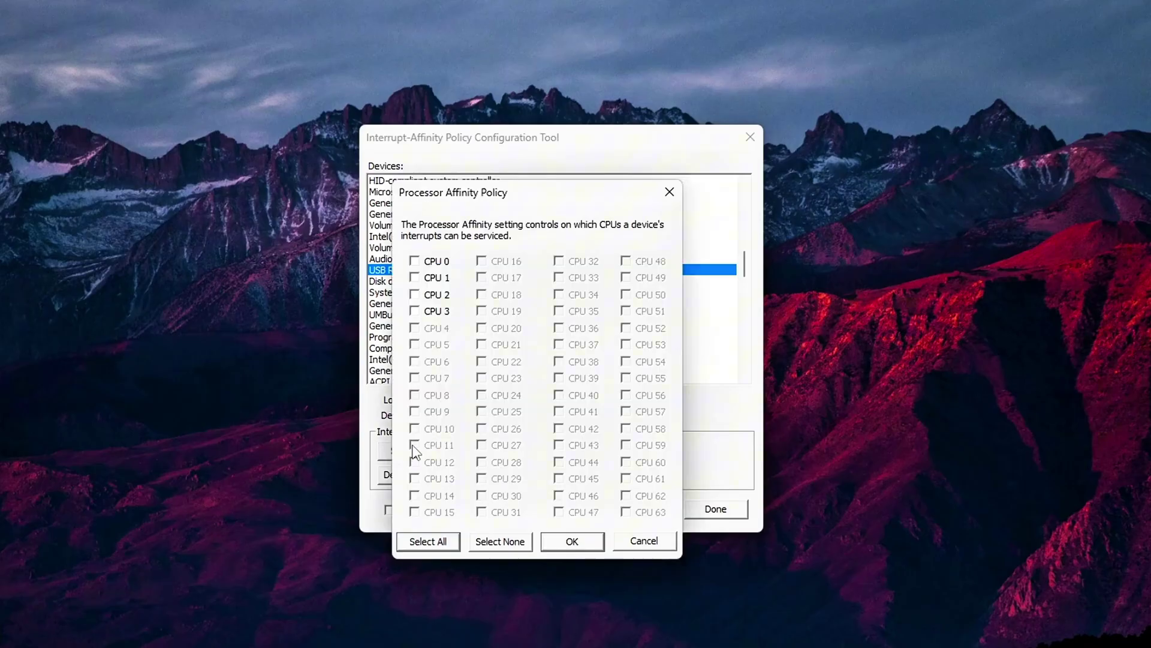
pyautogui.moveTo(532, 217); pyautogui.dragTo(817, 172)
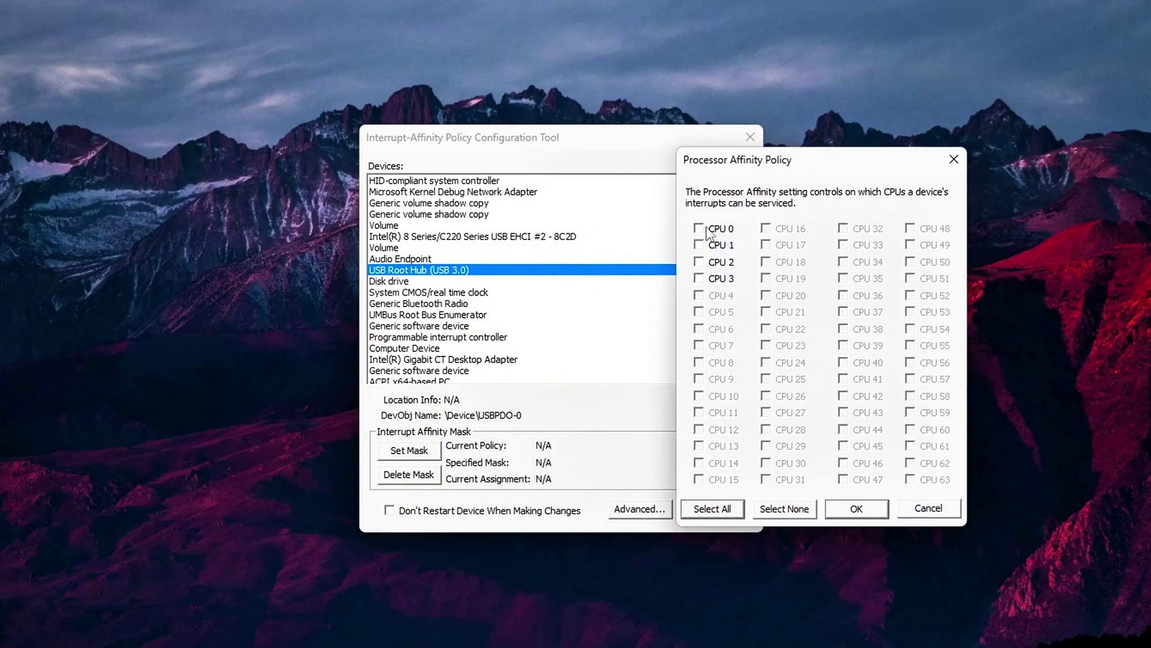
pyautogui.click(856, 515)
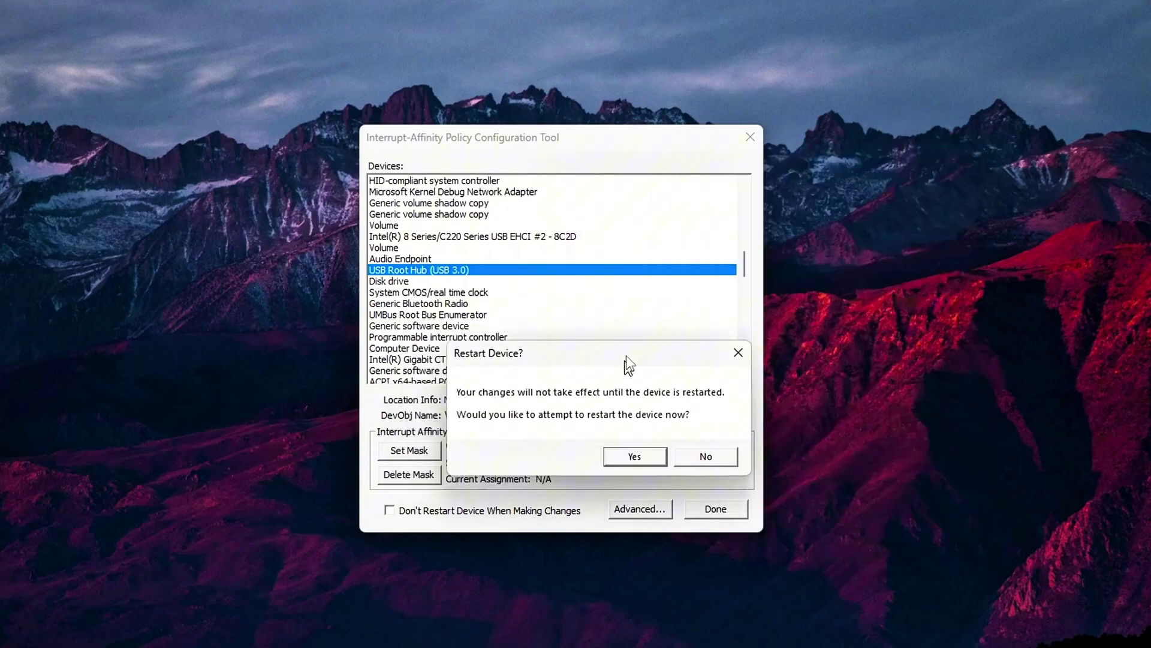
pyautogui.click(678, 442)
pyautogui.click(643, 443)
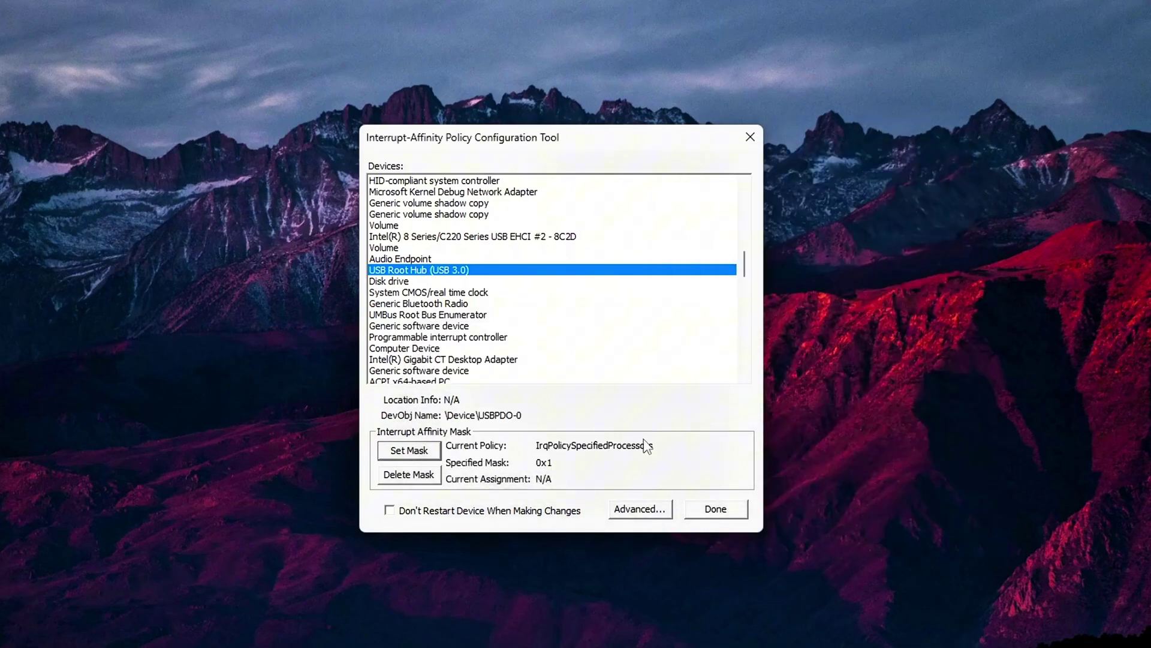
pyautogui.moveTo(750, 267)
pyautogui.mouseDown()
pyautogui.moveTo(750, 355)
pyautogui.moveTo(753, 181)
pyautogui.moveTo(749, 363)
pyautogui.moveTo(740, 264)
pyautogui.mouseUp()
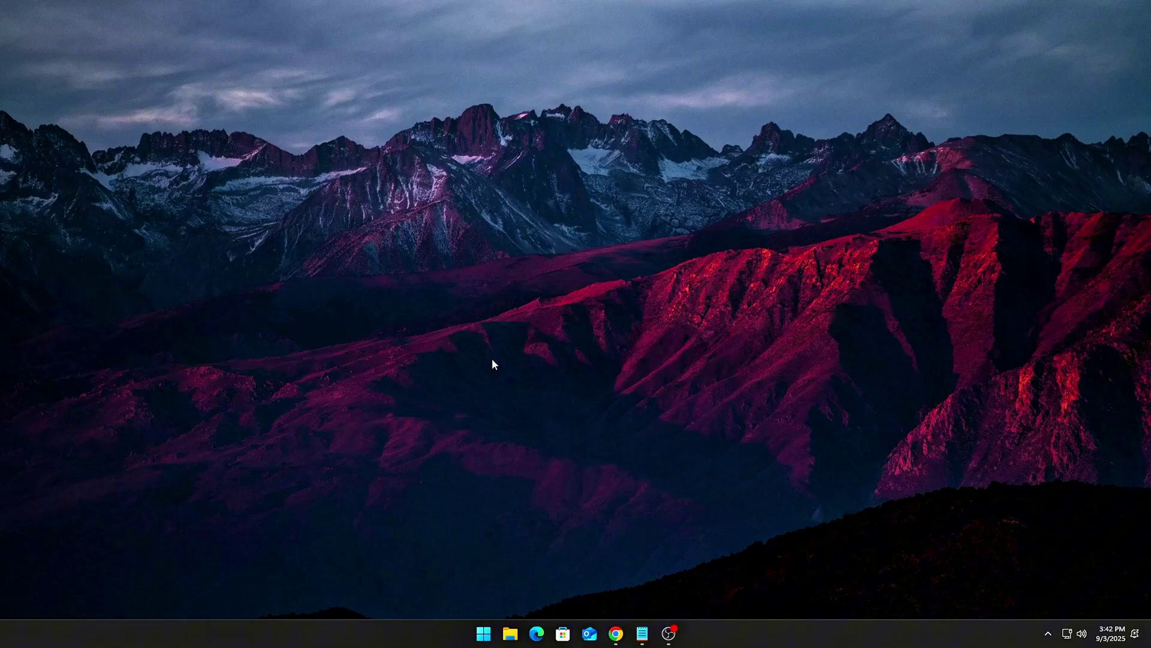
# - Open Device Manager and show the Intel Gigabit CT adapter's Advanced properties
pyautogui.press('super+x')
pyautogui.click(484, 370)
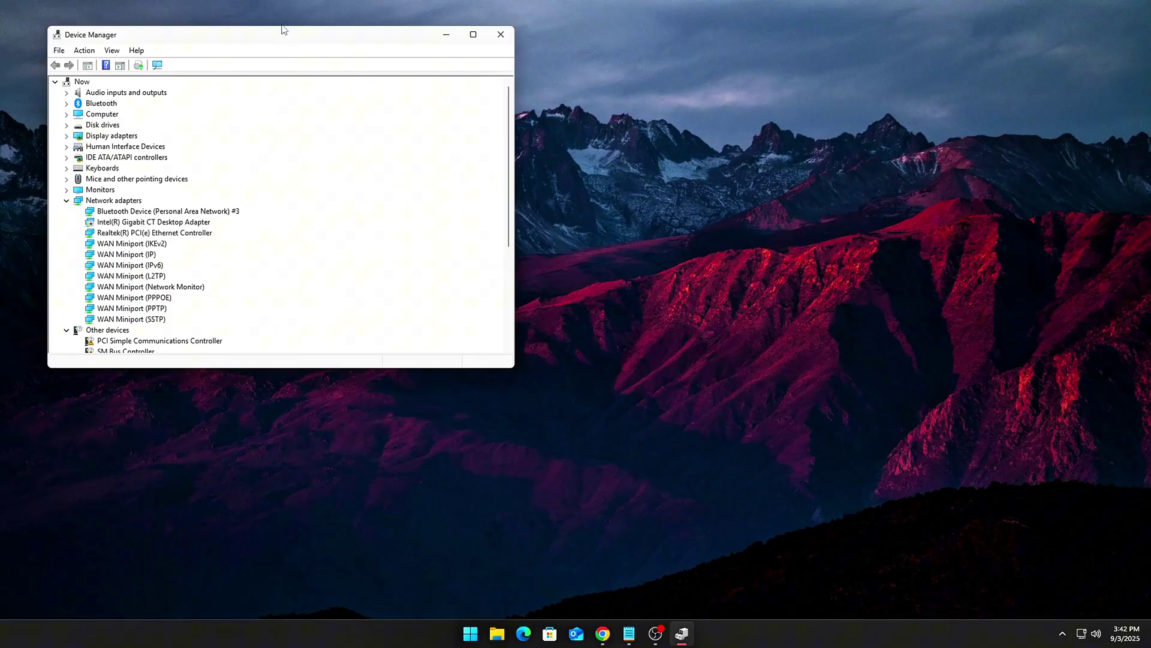
pyautogui.moveTo(283, 29); pyautogui.dragTo(574, 119)
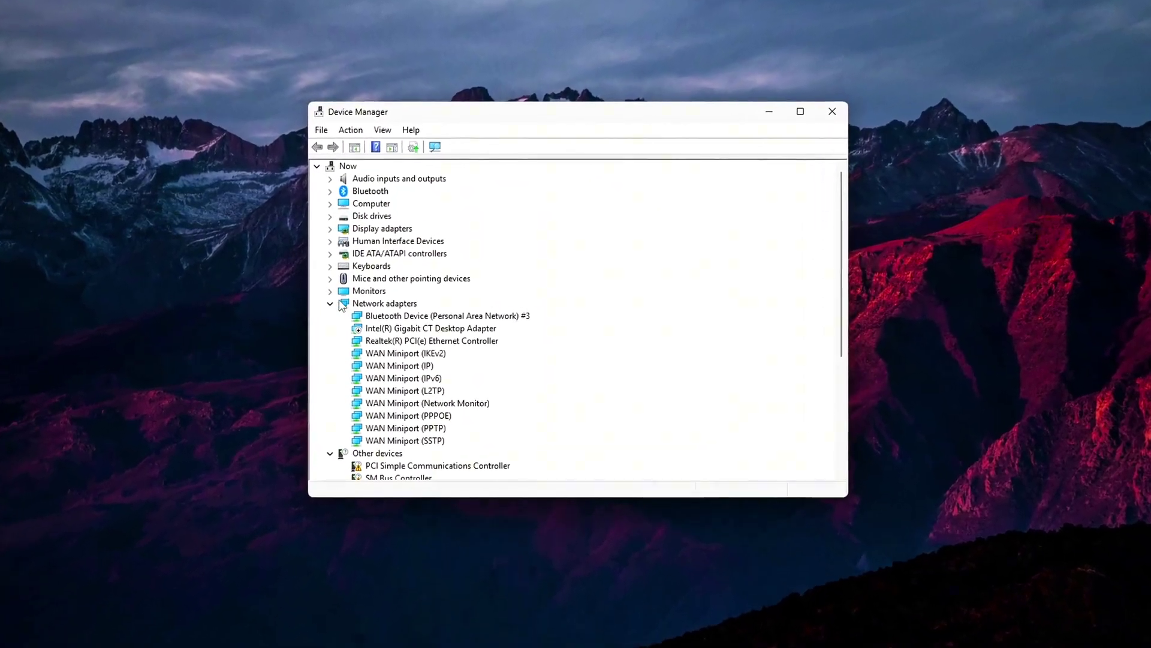
pyautogui.scroll(-2, 360, 288)
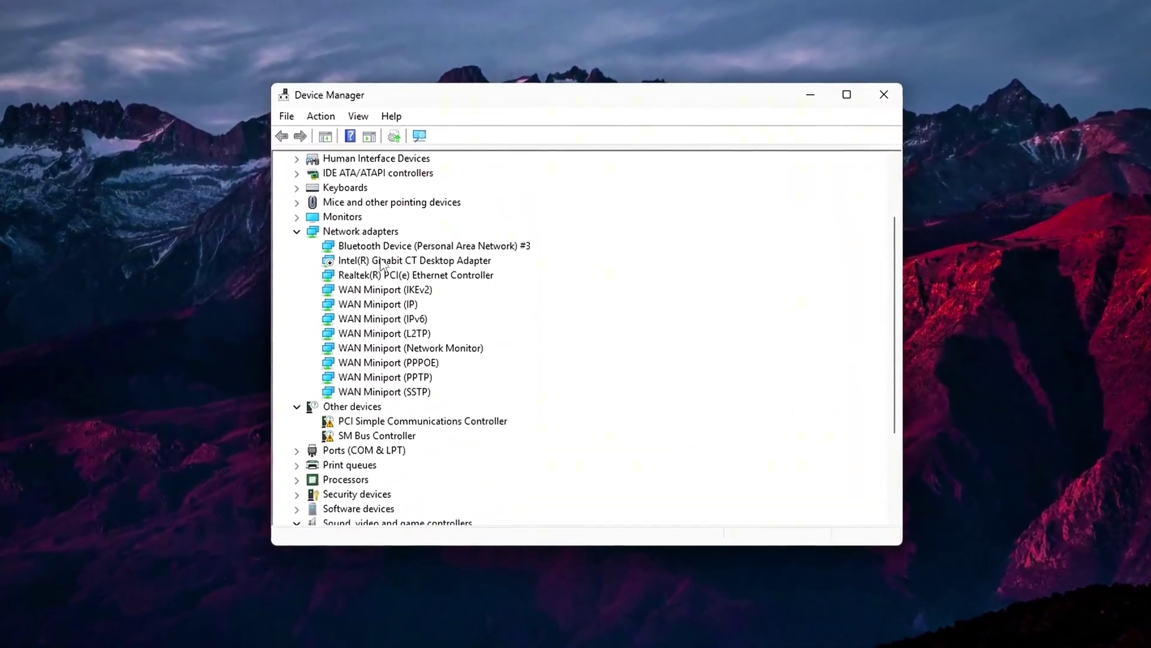
pyautogui.click(393, 271)
pyautogui.rightClick(396, 265)
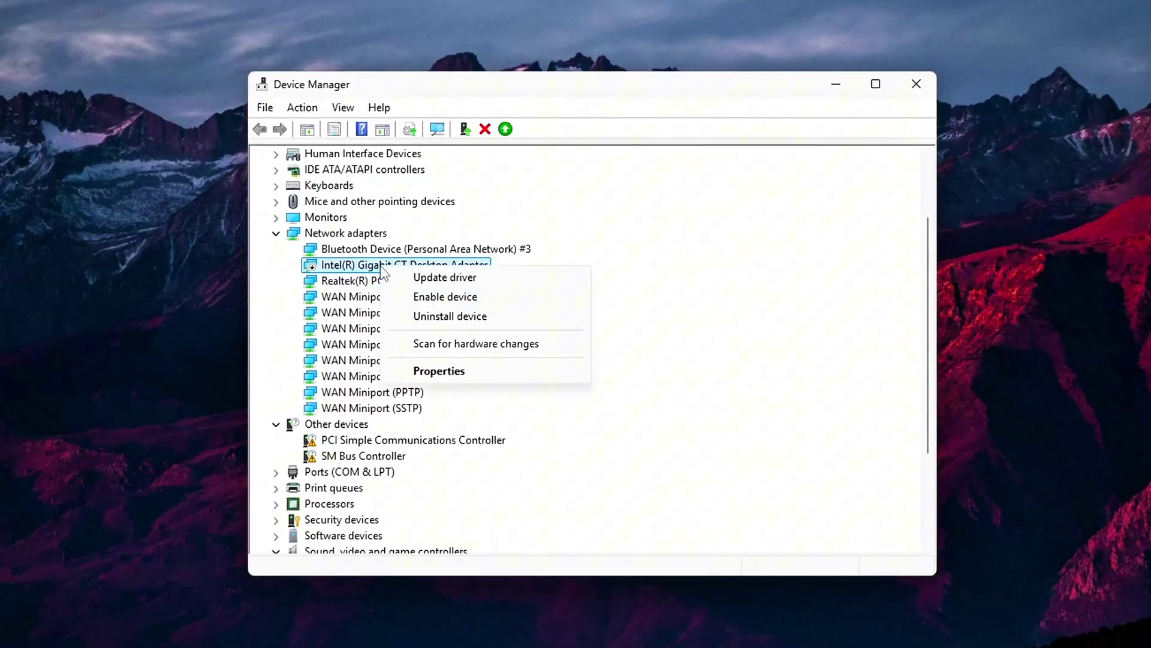
pyautogui.click(439, 370)
pyautogui.click(502, 168)
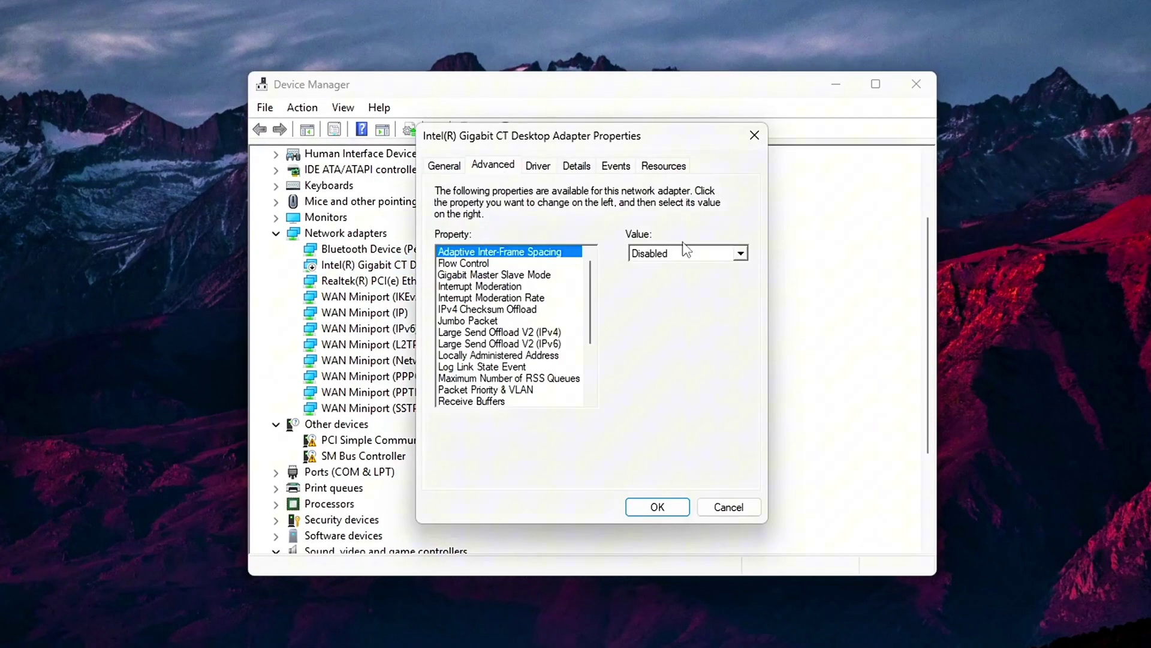
# - Disable Interrupt Moderation, Receive Side Scaling and Large Send Offload V2 (IPv4 and IPv6), then apply
pyautogui.click(500, 287)
pyautogui.click(668, 255)
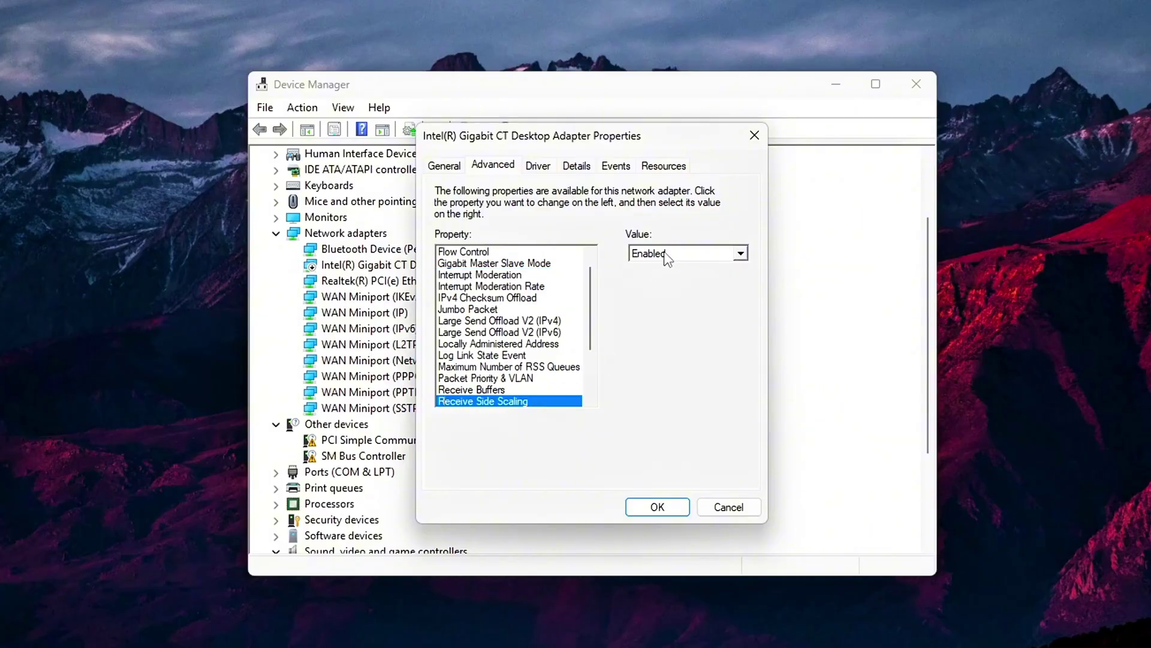
pyautogui.click(667, 255)
pyautogui.click(676, 269)
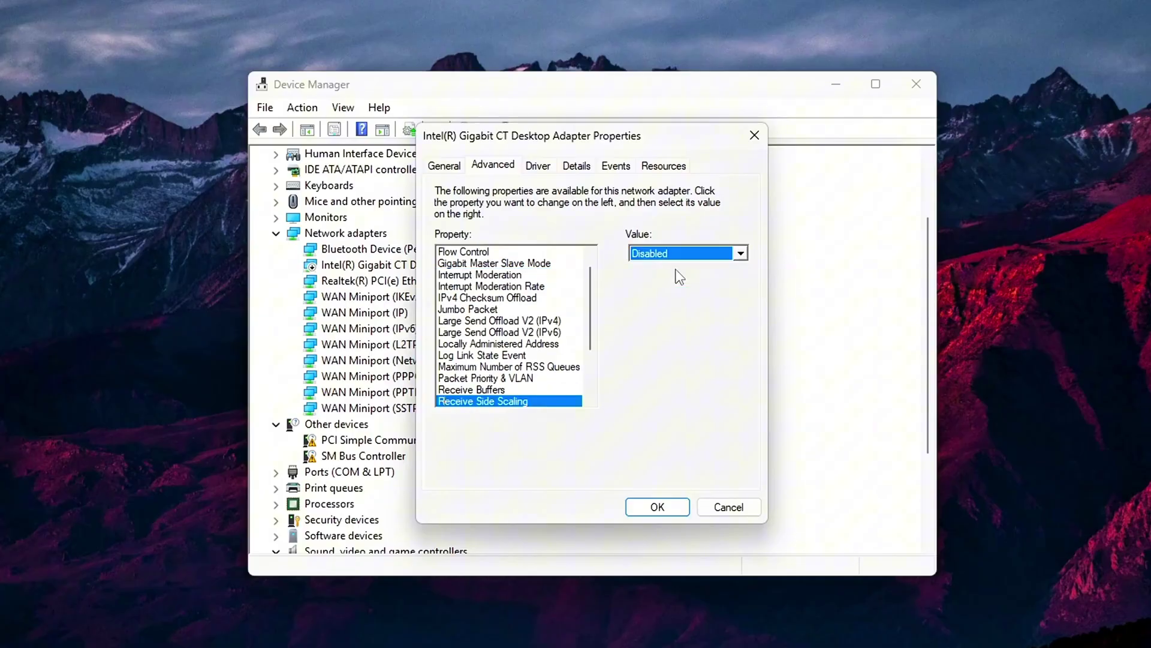
pyautogui.click(558, 322)
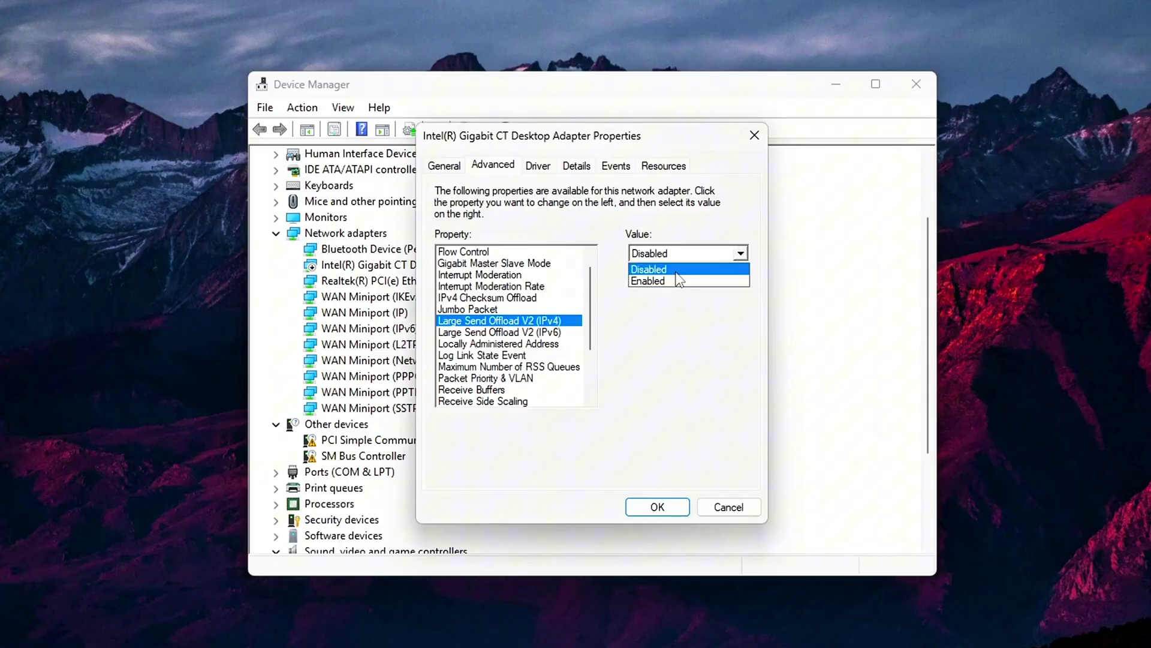
pyautogui.click(561, 332)
pyautogui.click(560, 332)
pyautogui.click(672, 254)
pyautogui.click(672, 270)
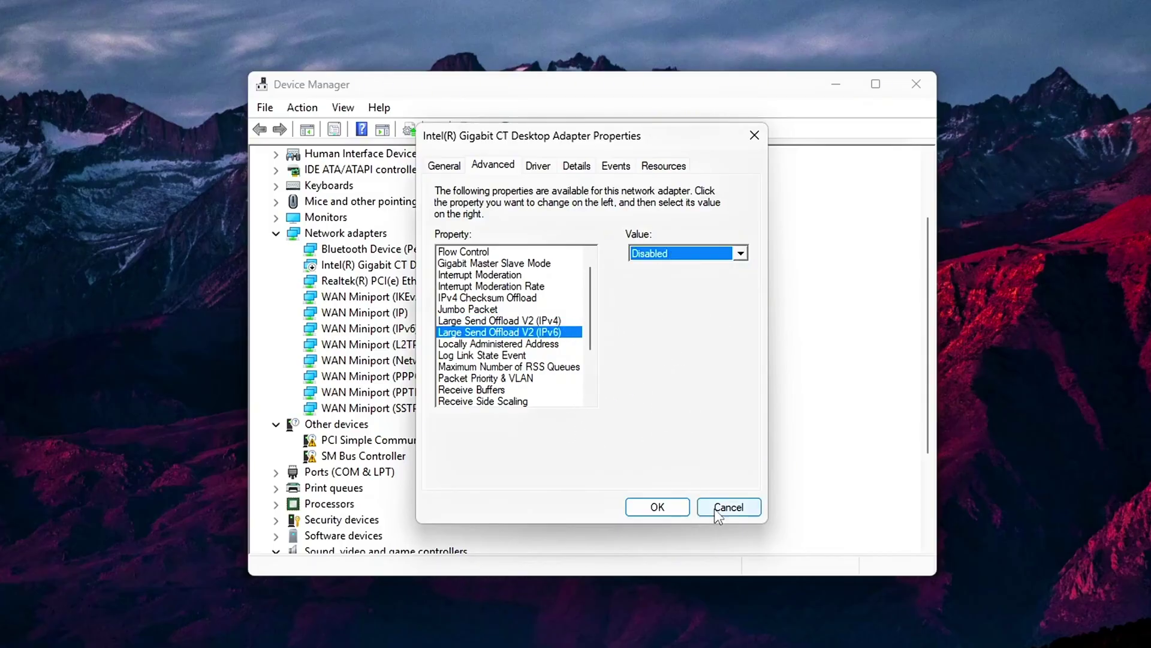
pyautogui.click(670, 507)
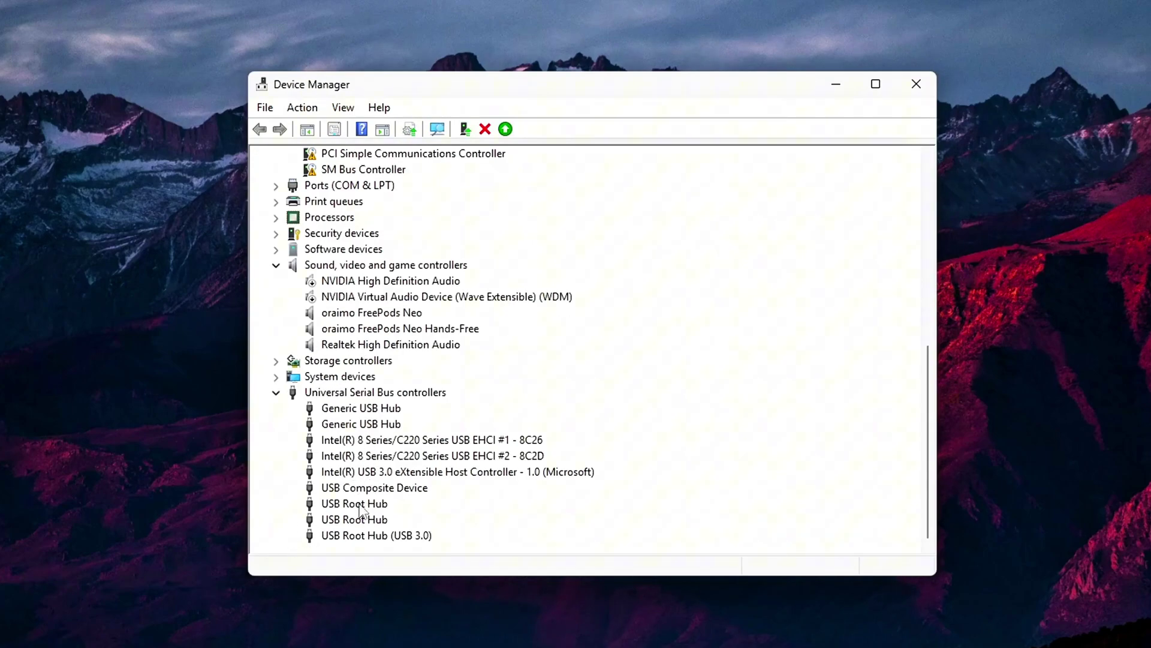
# - Open the Properties of the USB Root Hub (USB 3.0) in Device Manager
pyautogui.rightClick(369, 537)
pyautogui.click(423, 620)
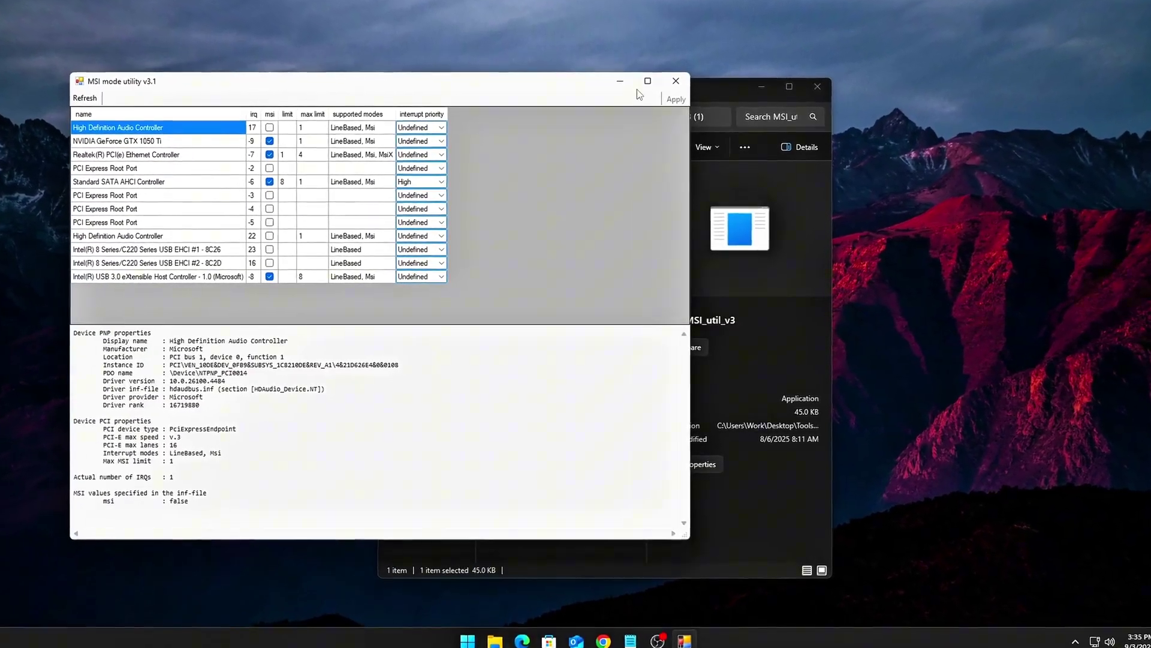
# - Close the file browser and inspect the GTX 1050 Ti and USB 3.0 controller MSI settings
pyautogui.moveTo(541, 85); pyautogui.dragTo(695, 99)
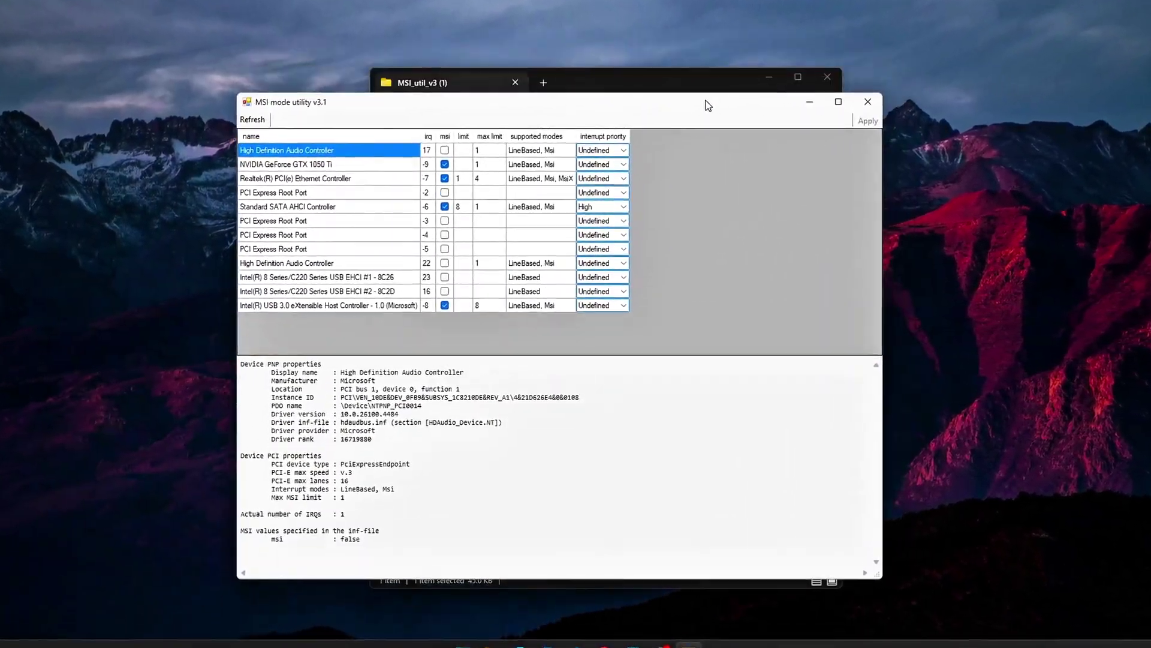
pyautogui.click(830, 74)
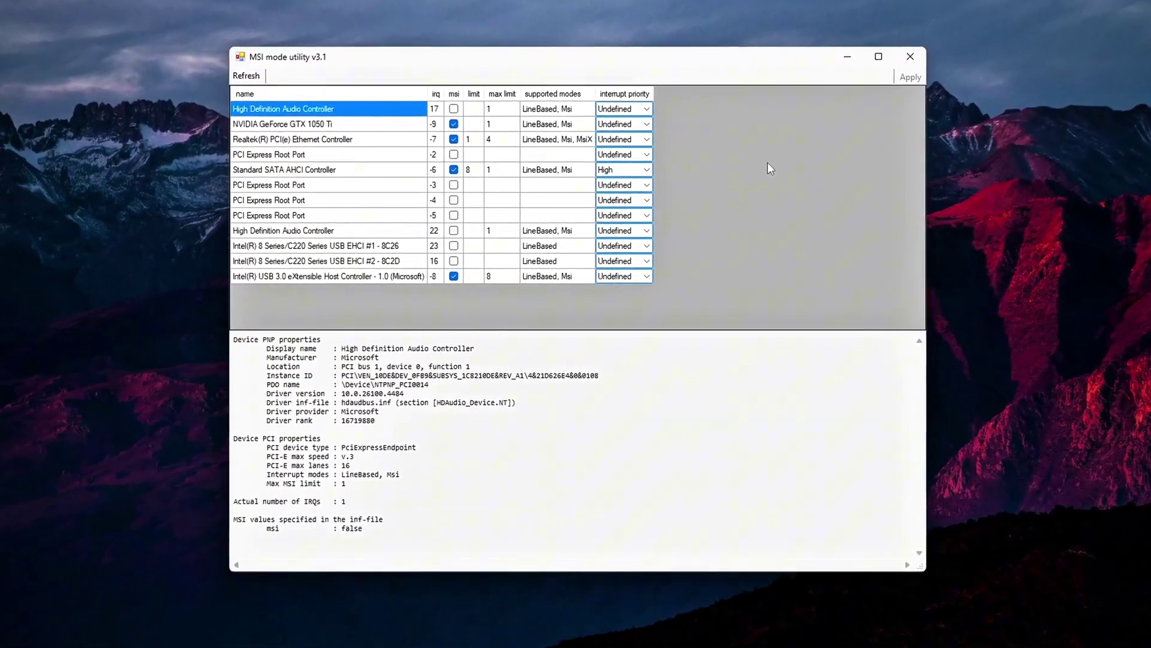
pyautogui.click(454, 124)
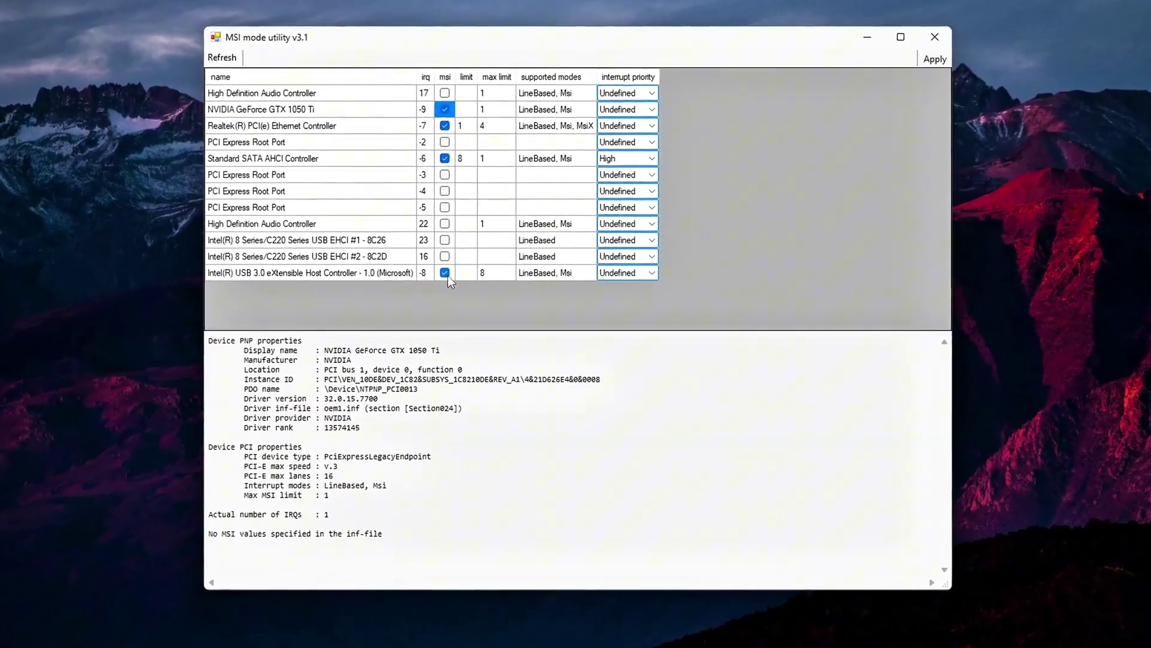
pyautogui.click(448, 274)
# - Check the SATA AHCI controller's MSI setting, then browse the GTX 1050 Ti's Details property list
pyautogui.click(447, 157)
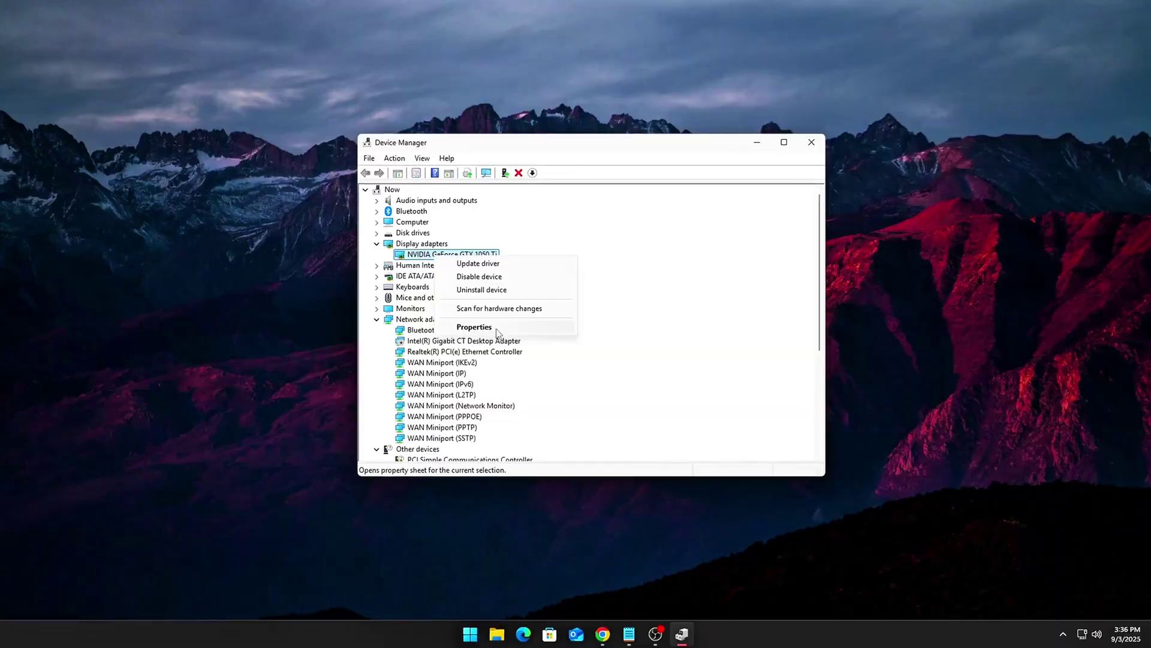
pyautogui.click(476, 326)
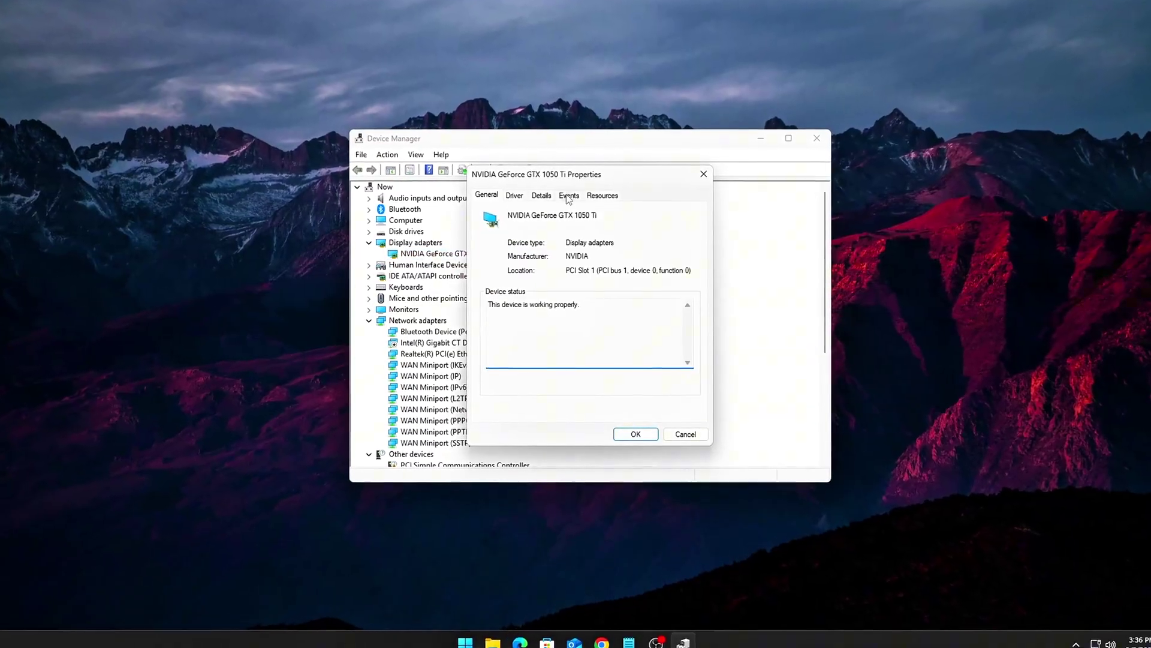
pyautogui.click(532, 193)
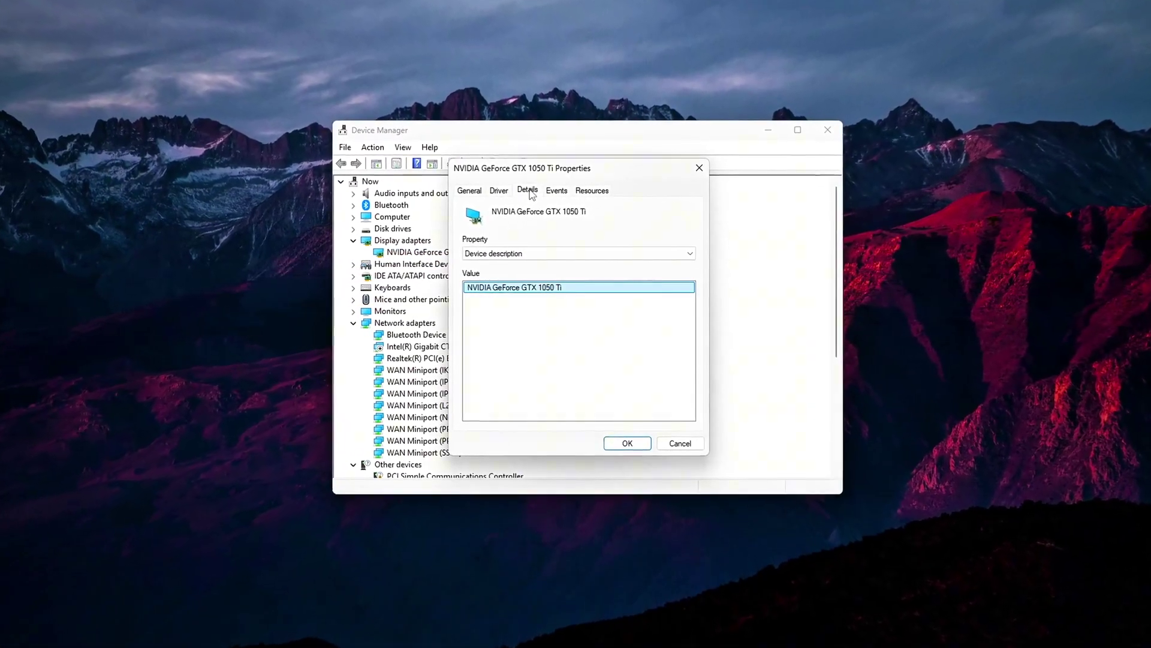
pyautogui.click(540, 253)
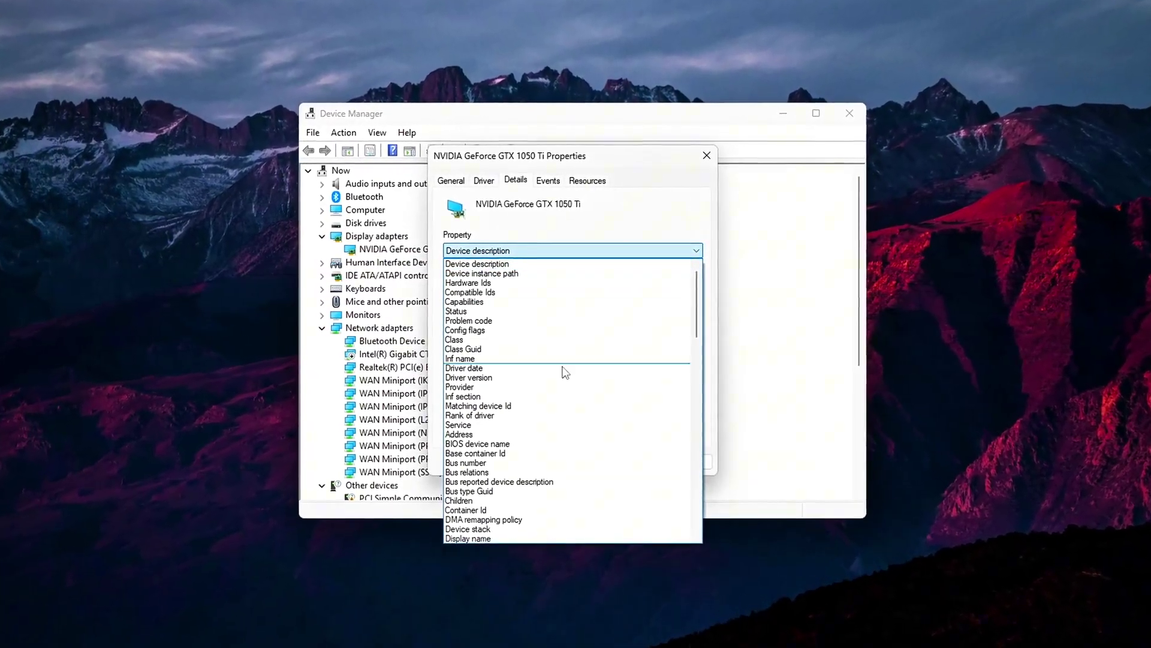
pyautogui.scroll(-15, 577, 391)
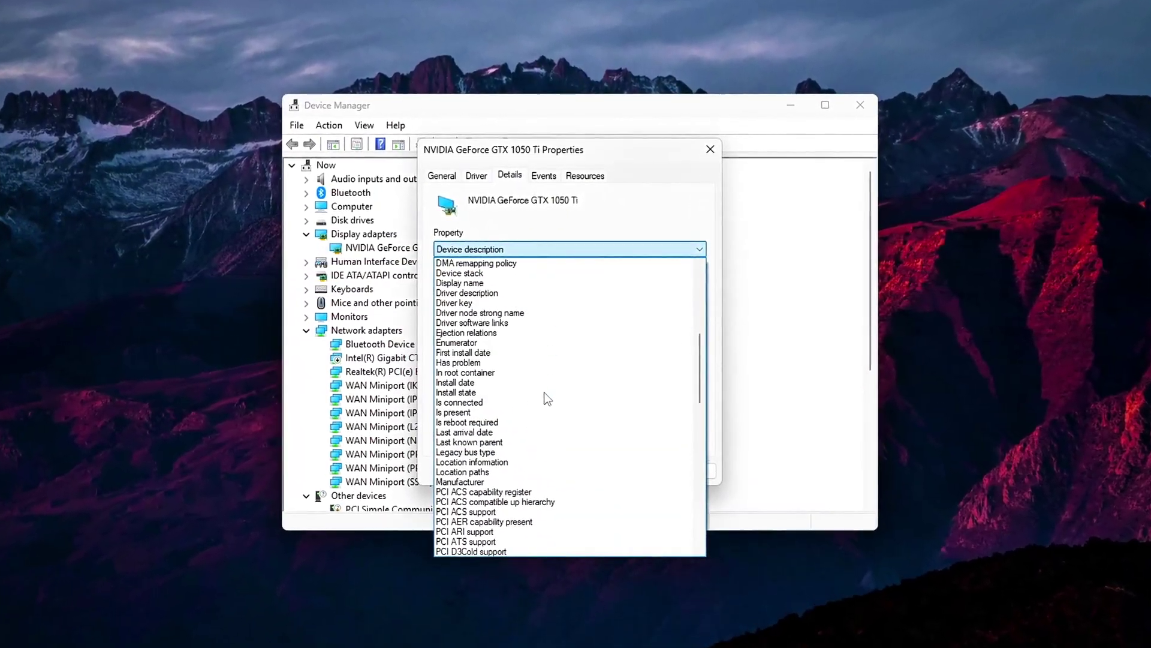
pyautogui.scroll(-4, 544, 397)
pyautogui.scroll(12, 542, 396)
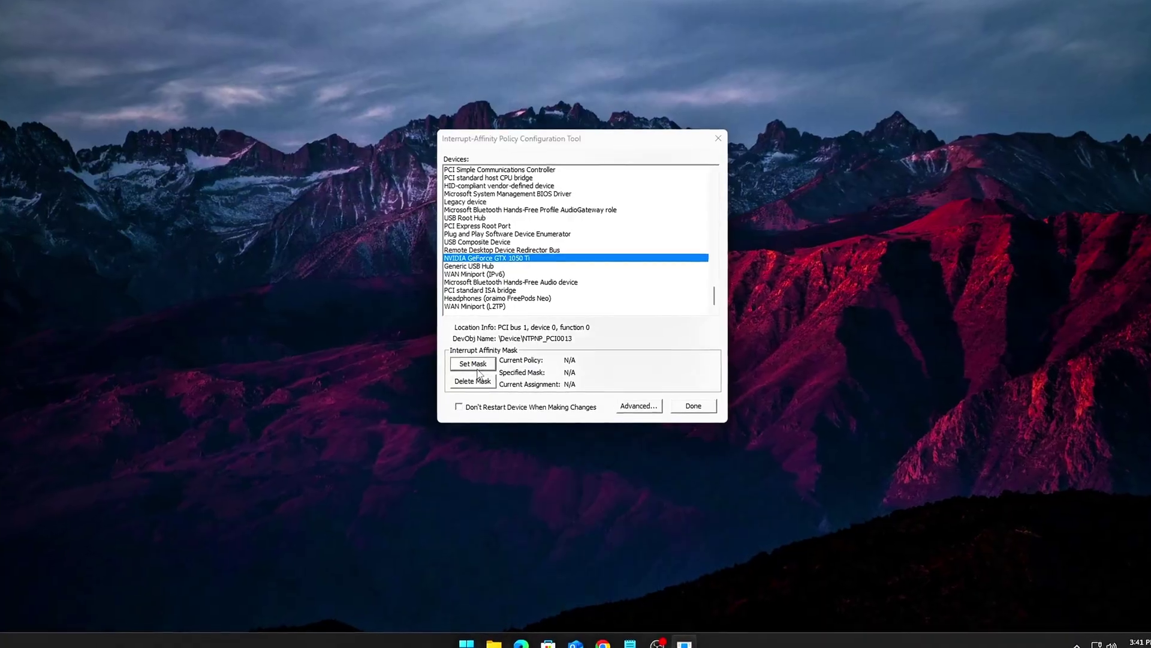
# - Restrict the GeForce GTX 1050 Ti's interrupt affinity to CPU 2 only (mask 0x4)
pyautogui.click(472, 365)
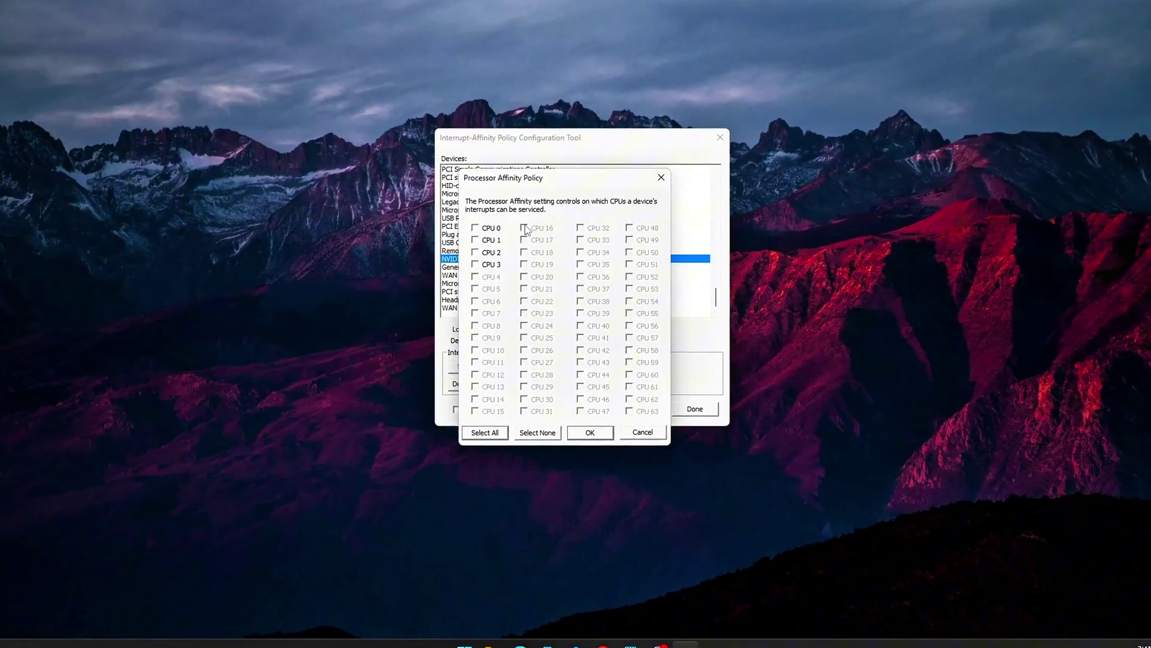
pyautogui.moveTo(556, 183); pyautogui.dragTo(797, 160)
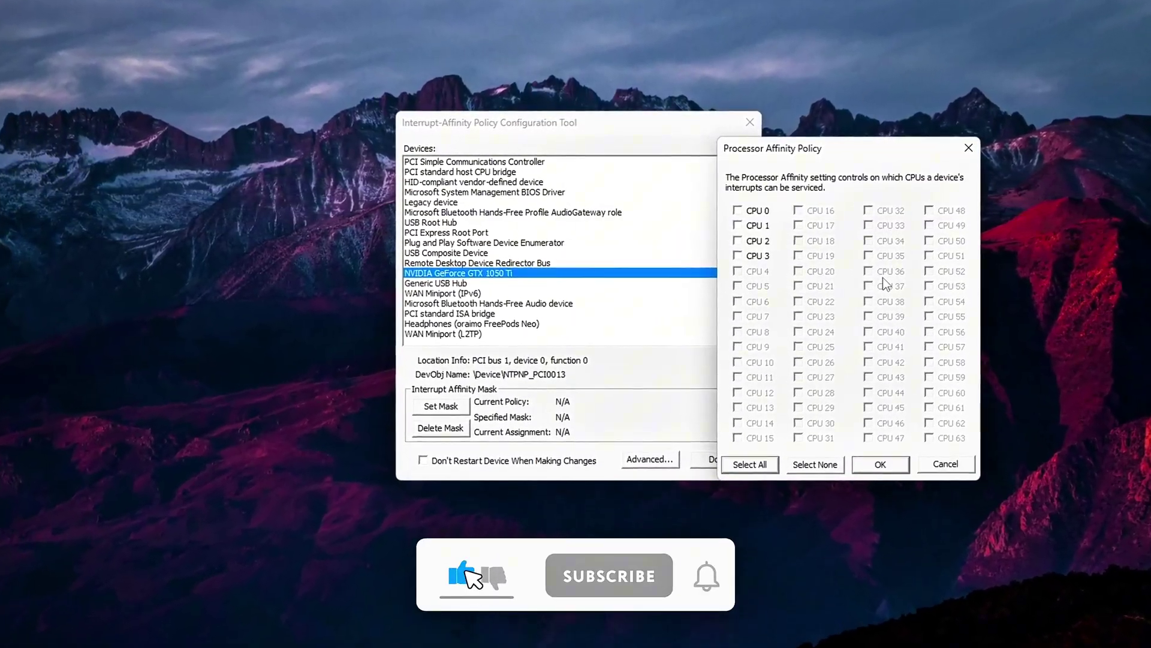
pyautogui.click(739, 241)
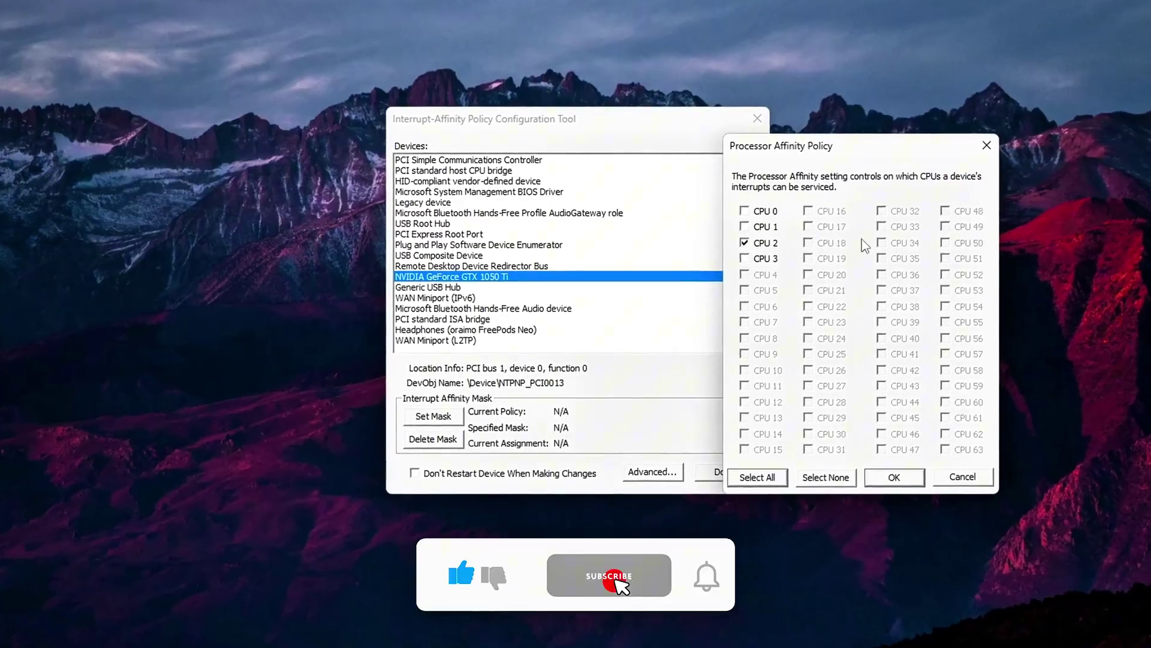
pyautogui.click(884, 468)
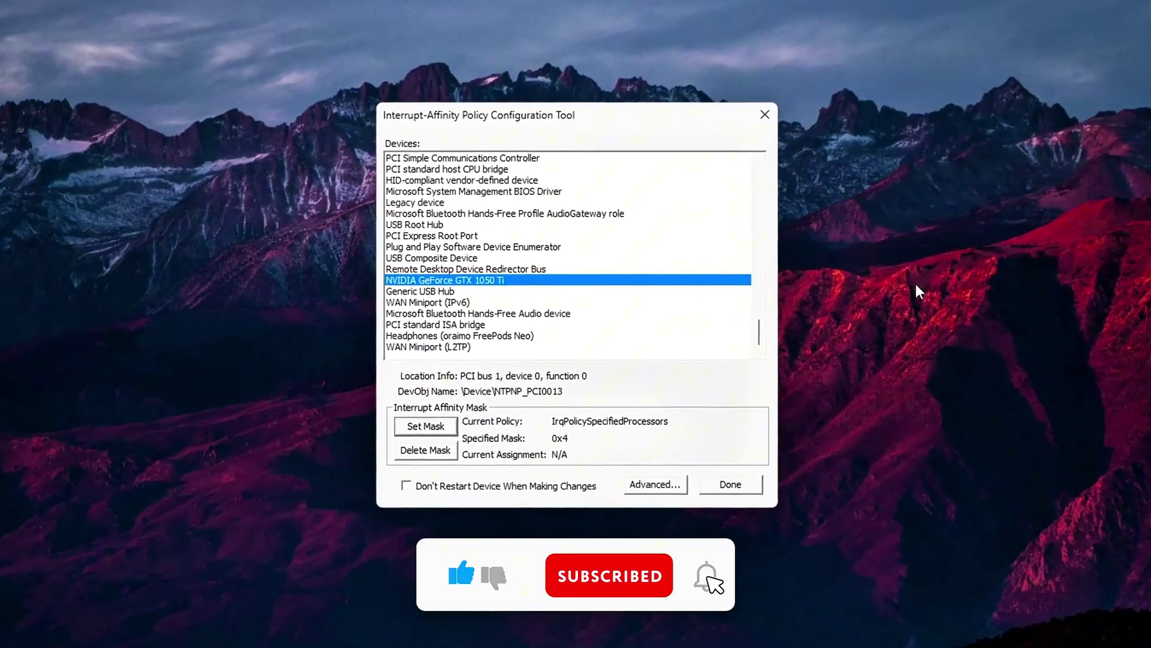